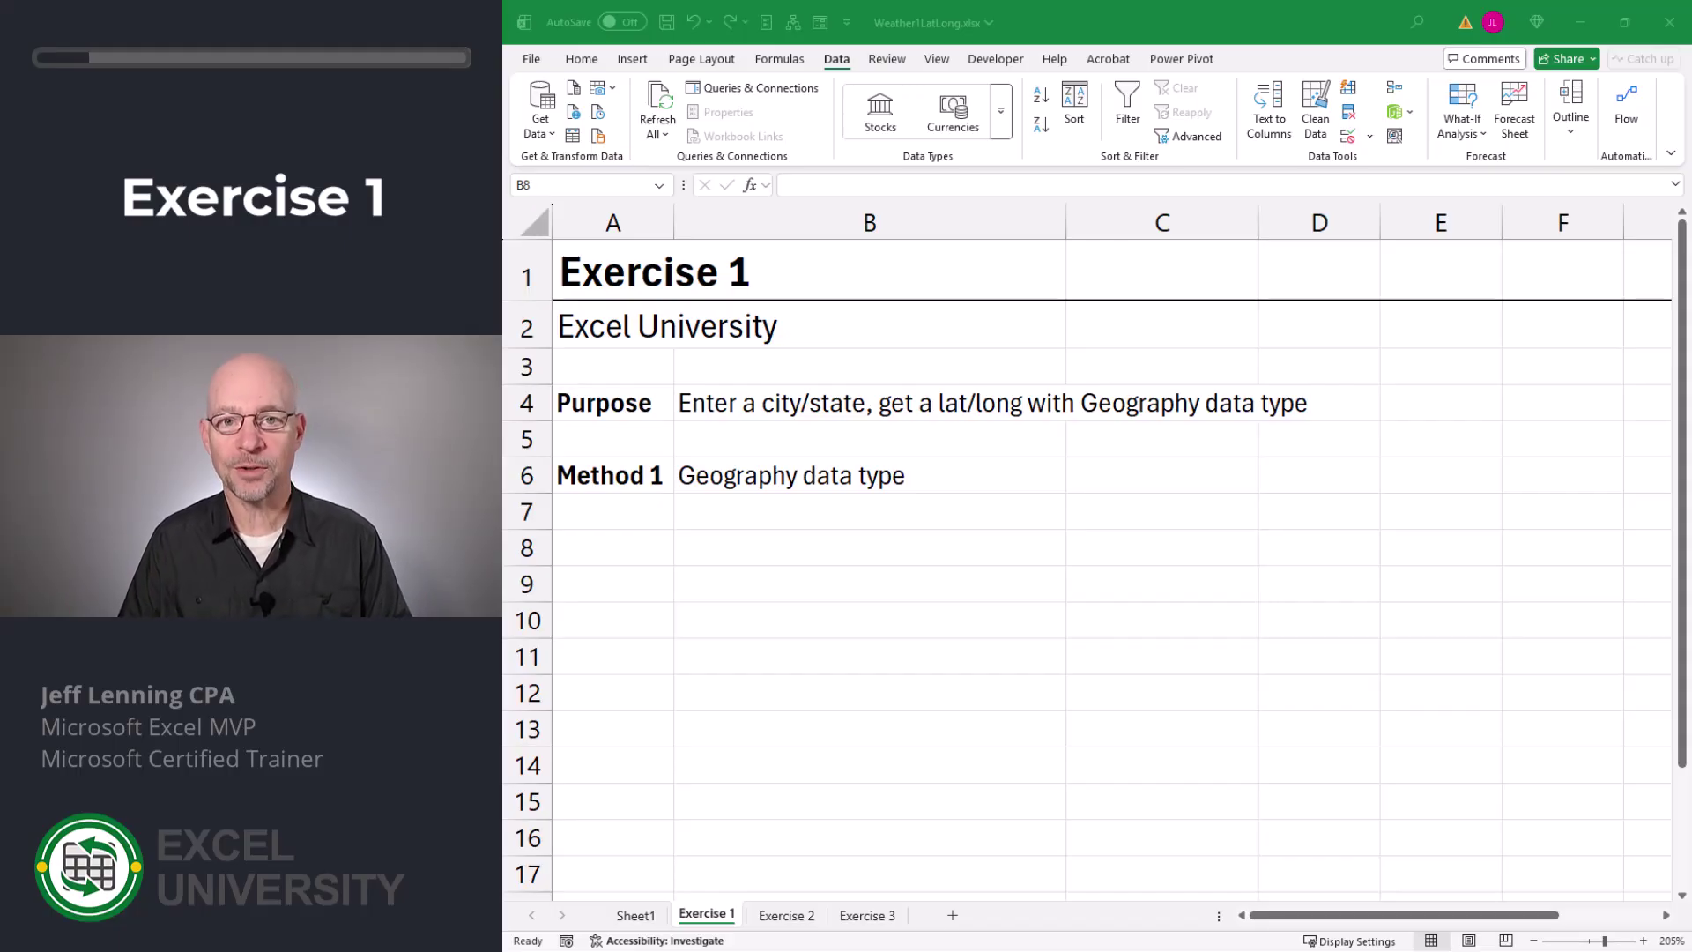
Enter Reno, NV in B8 and convert it to the Geography data type.
key("alt+Tab")
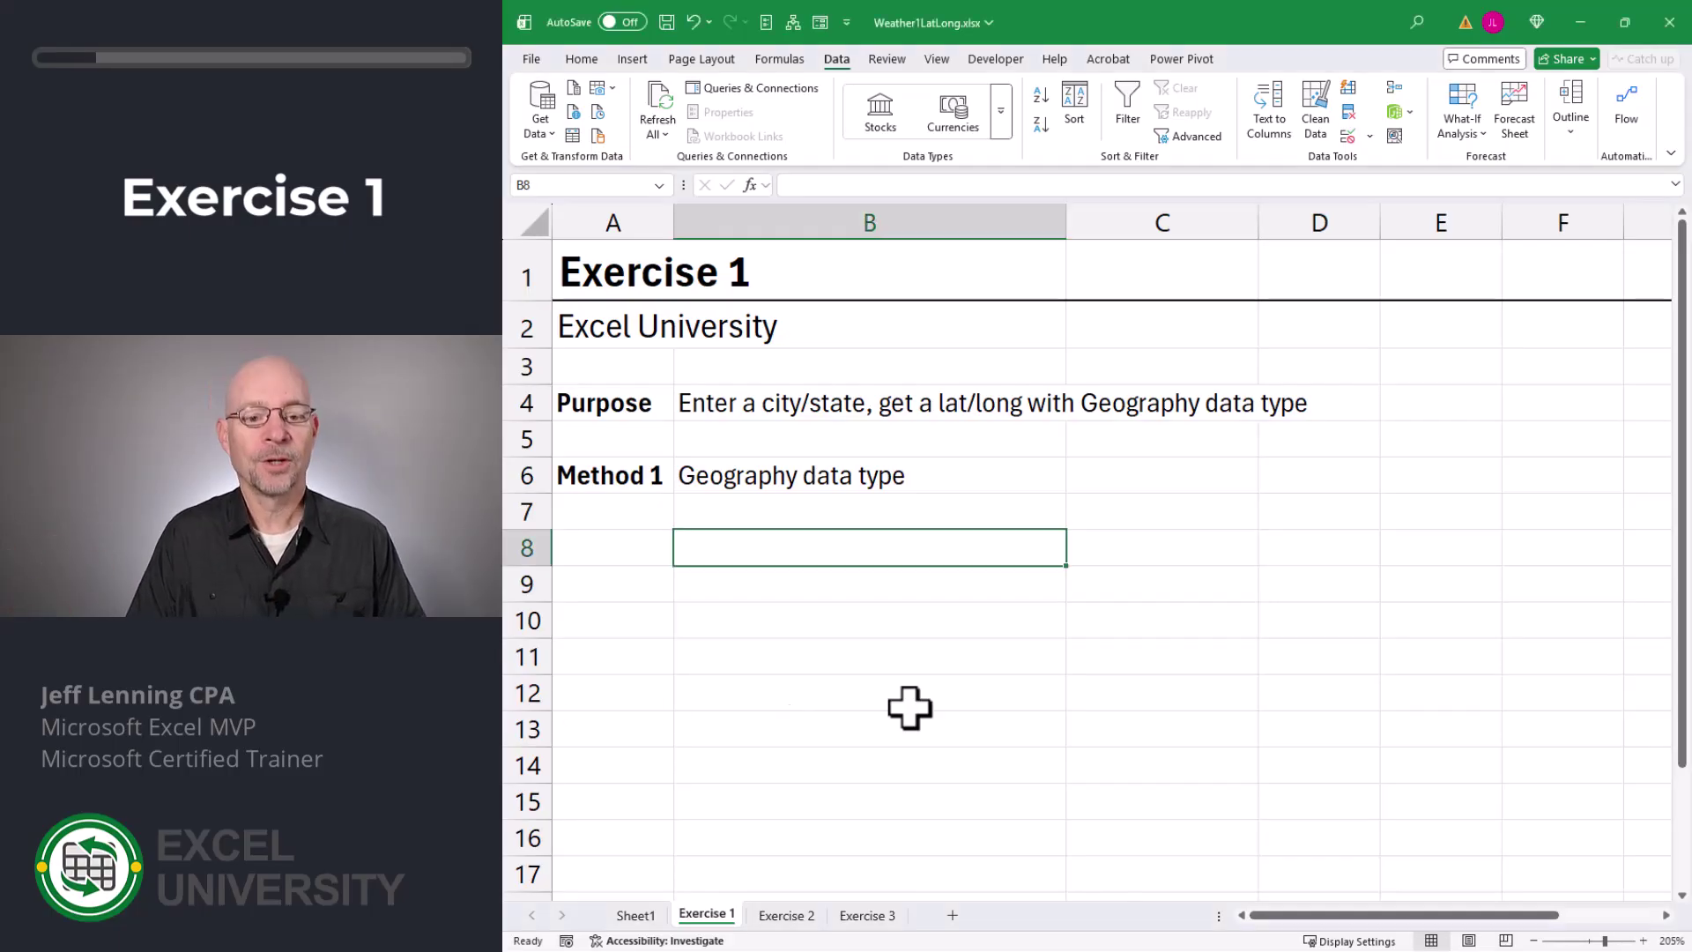
type("Re")
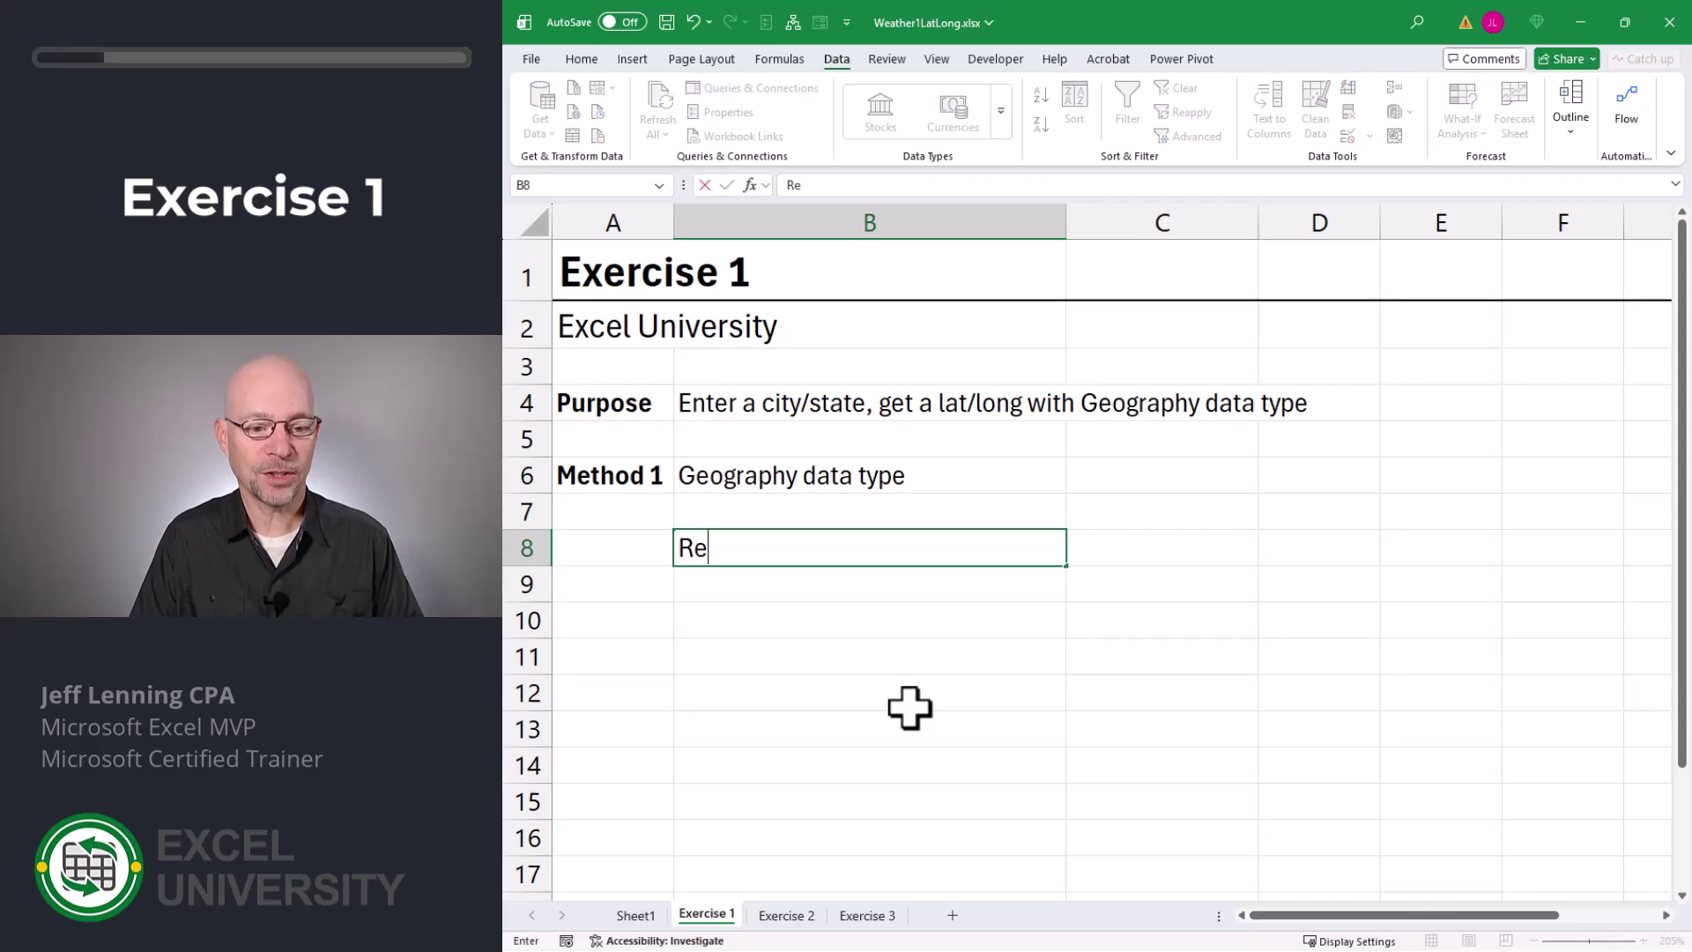
type("no, N")
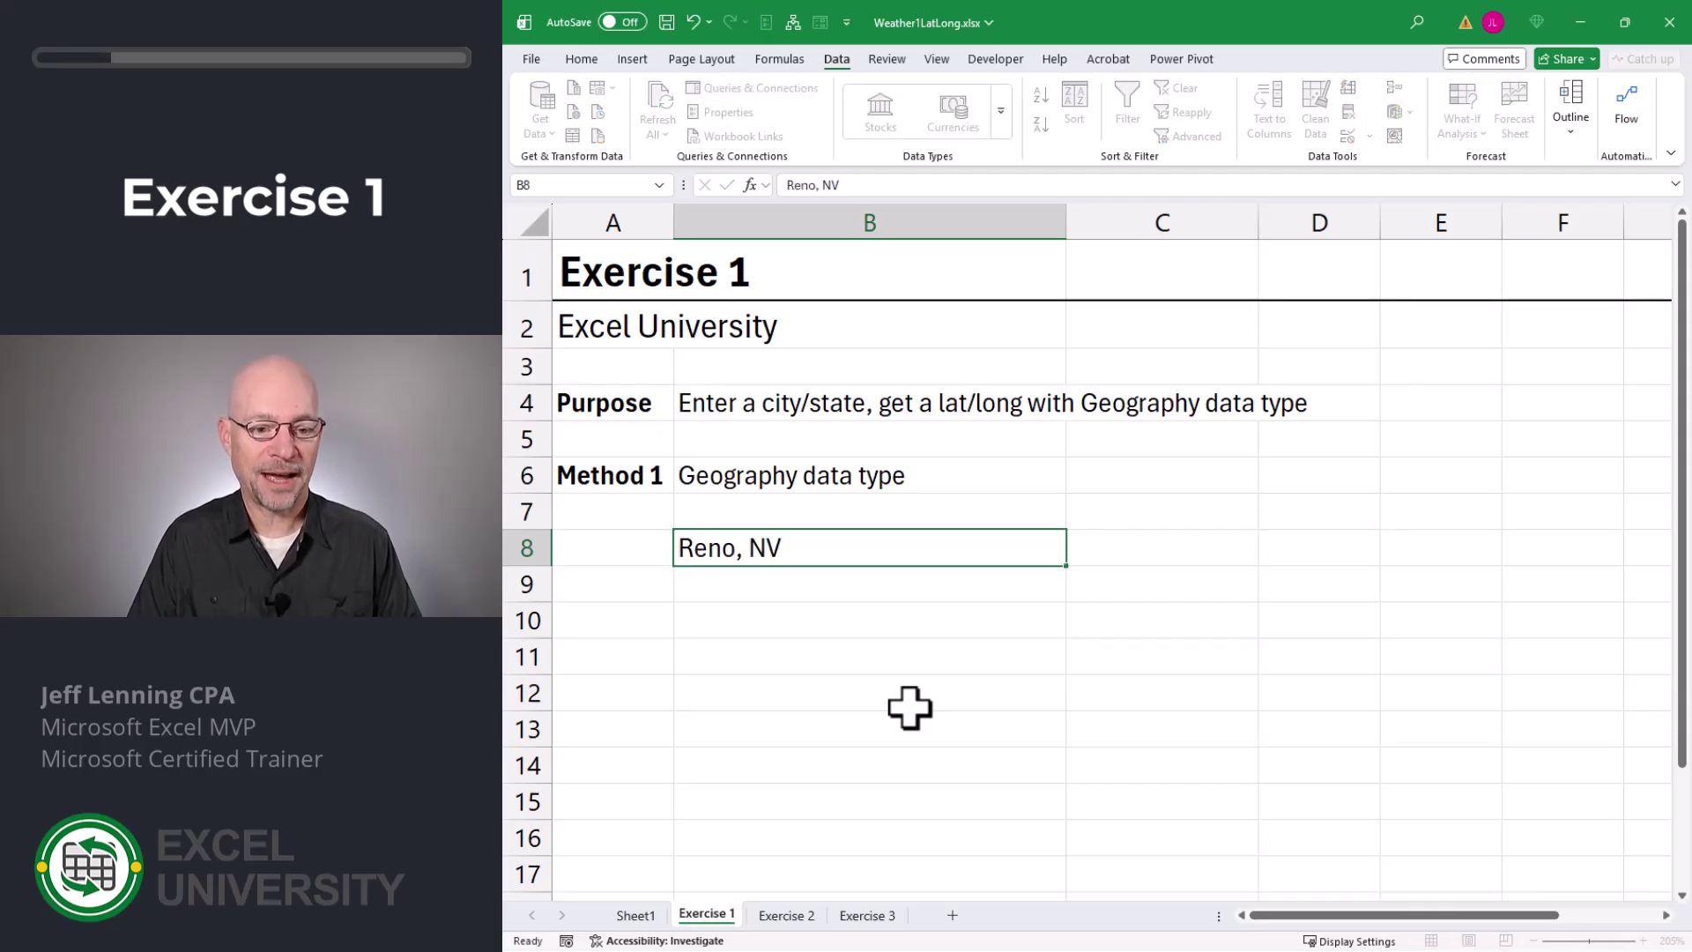
type("V")
key("Return")
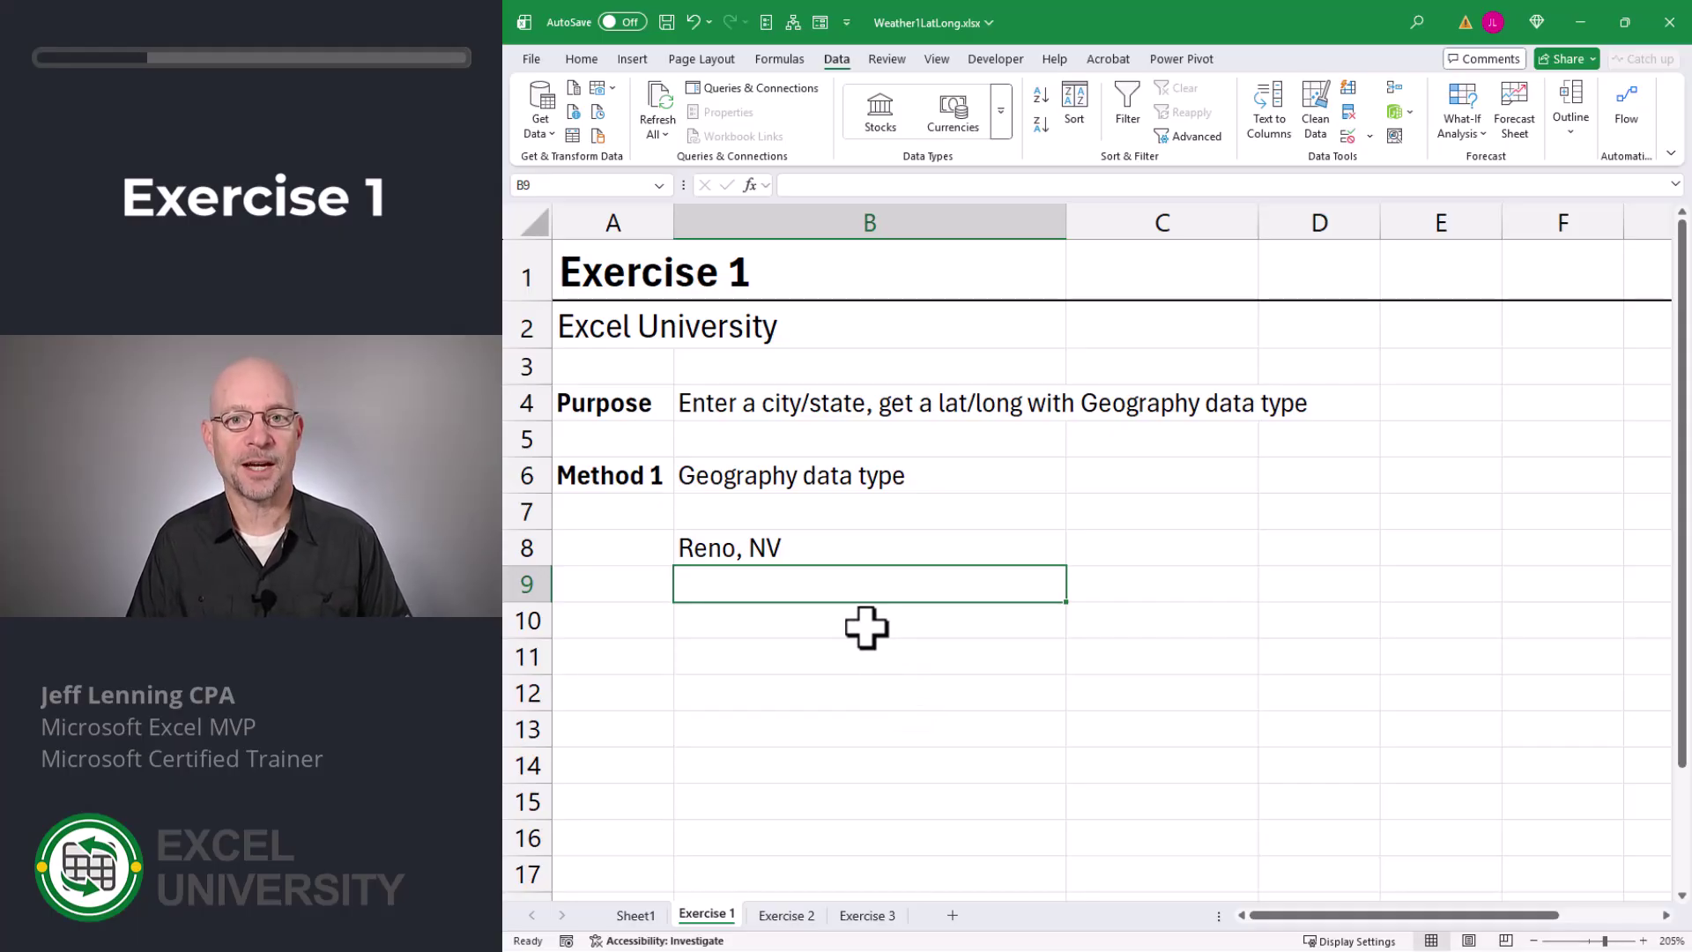
left_click(842, 551)
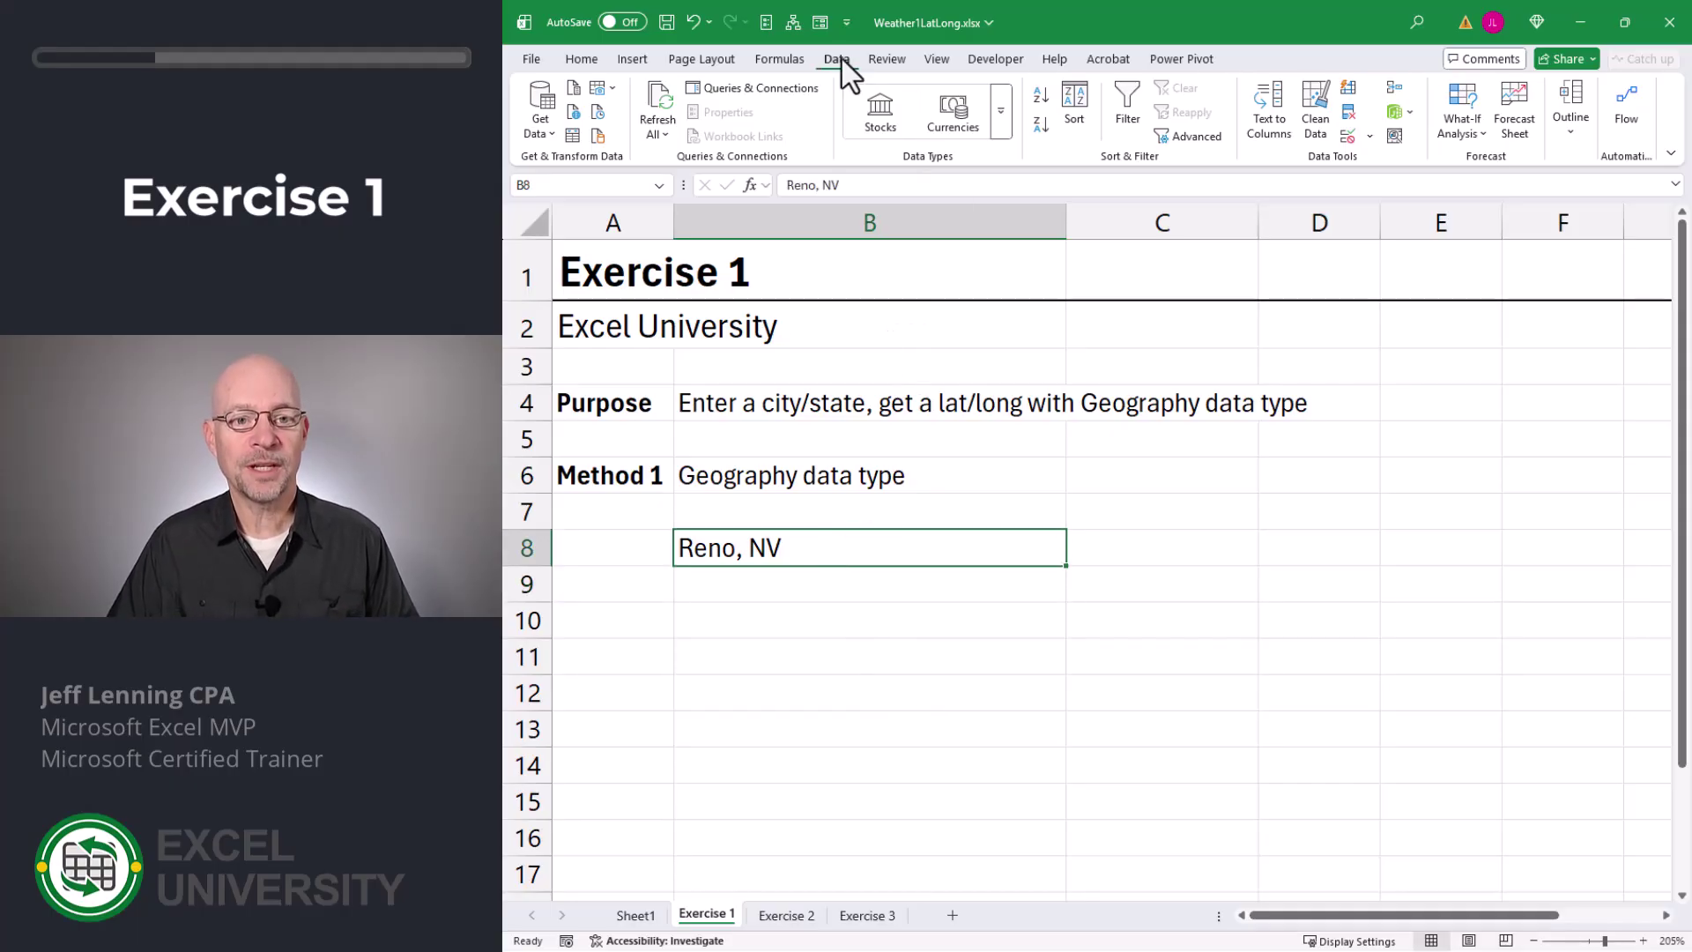
left_click(999, 123)
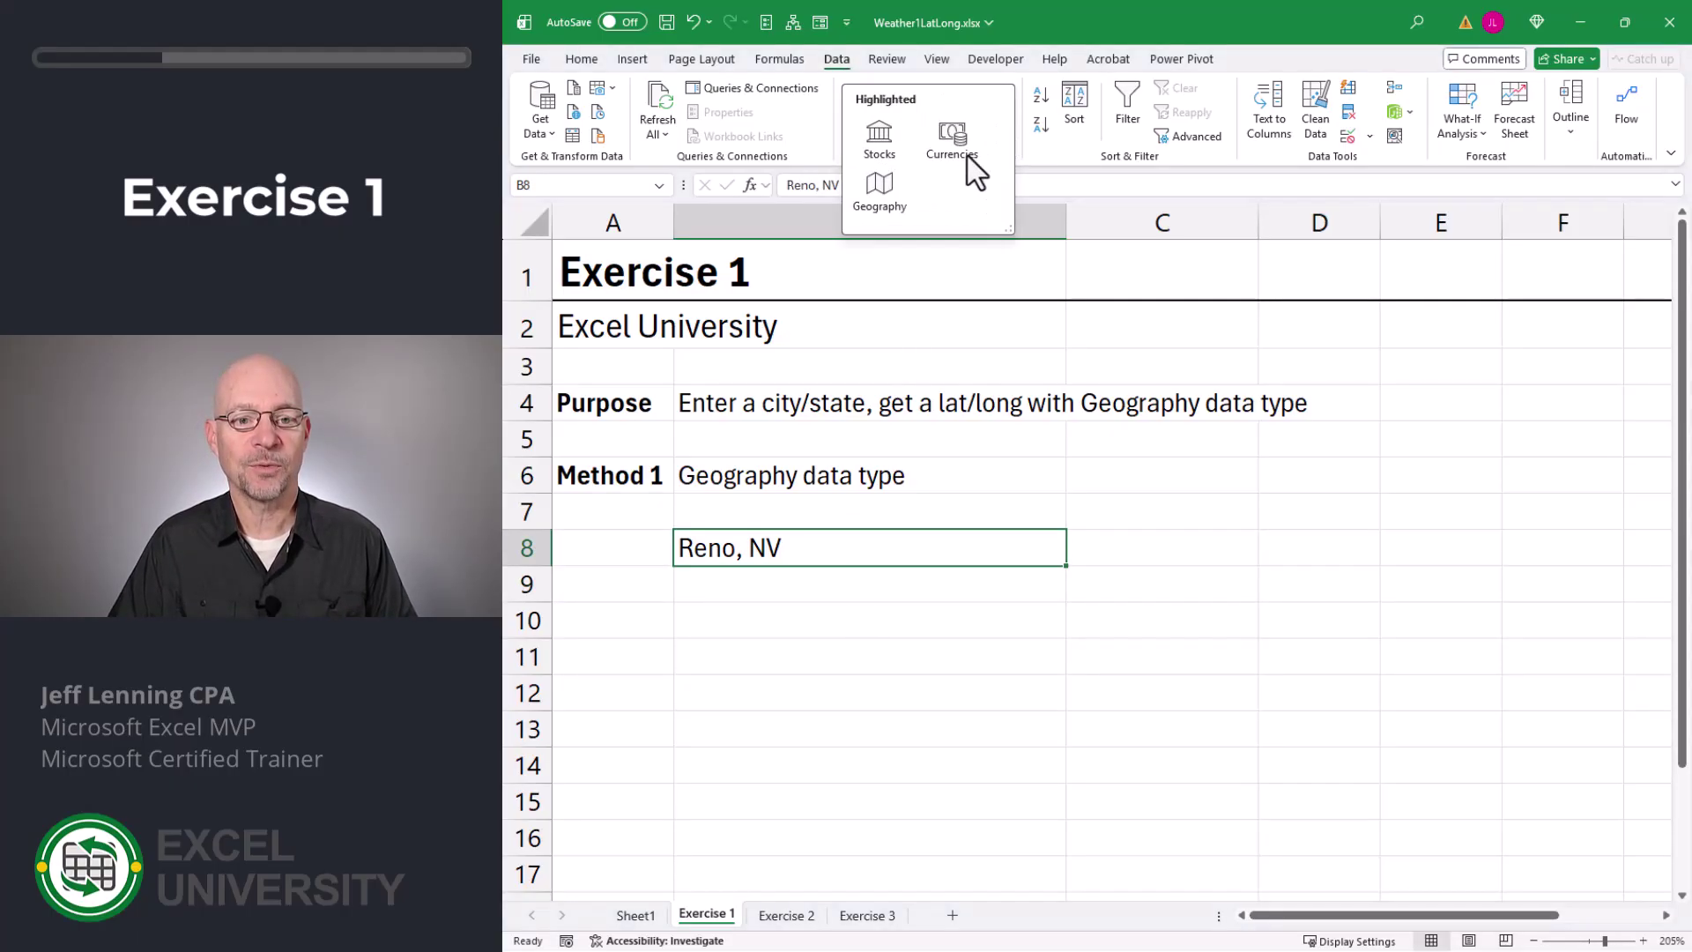
left_click(881, 187)
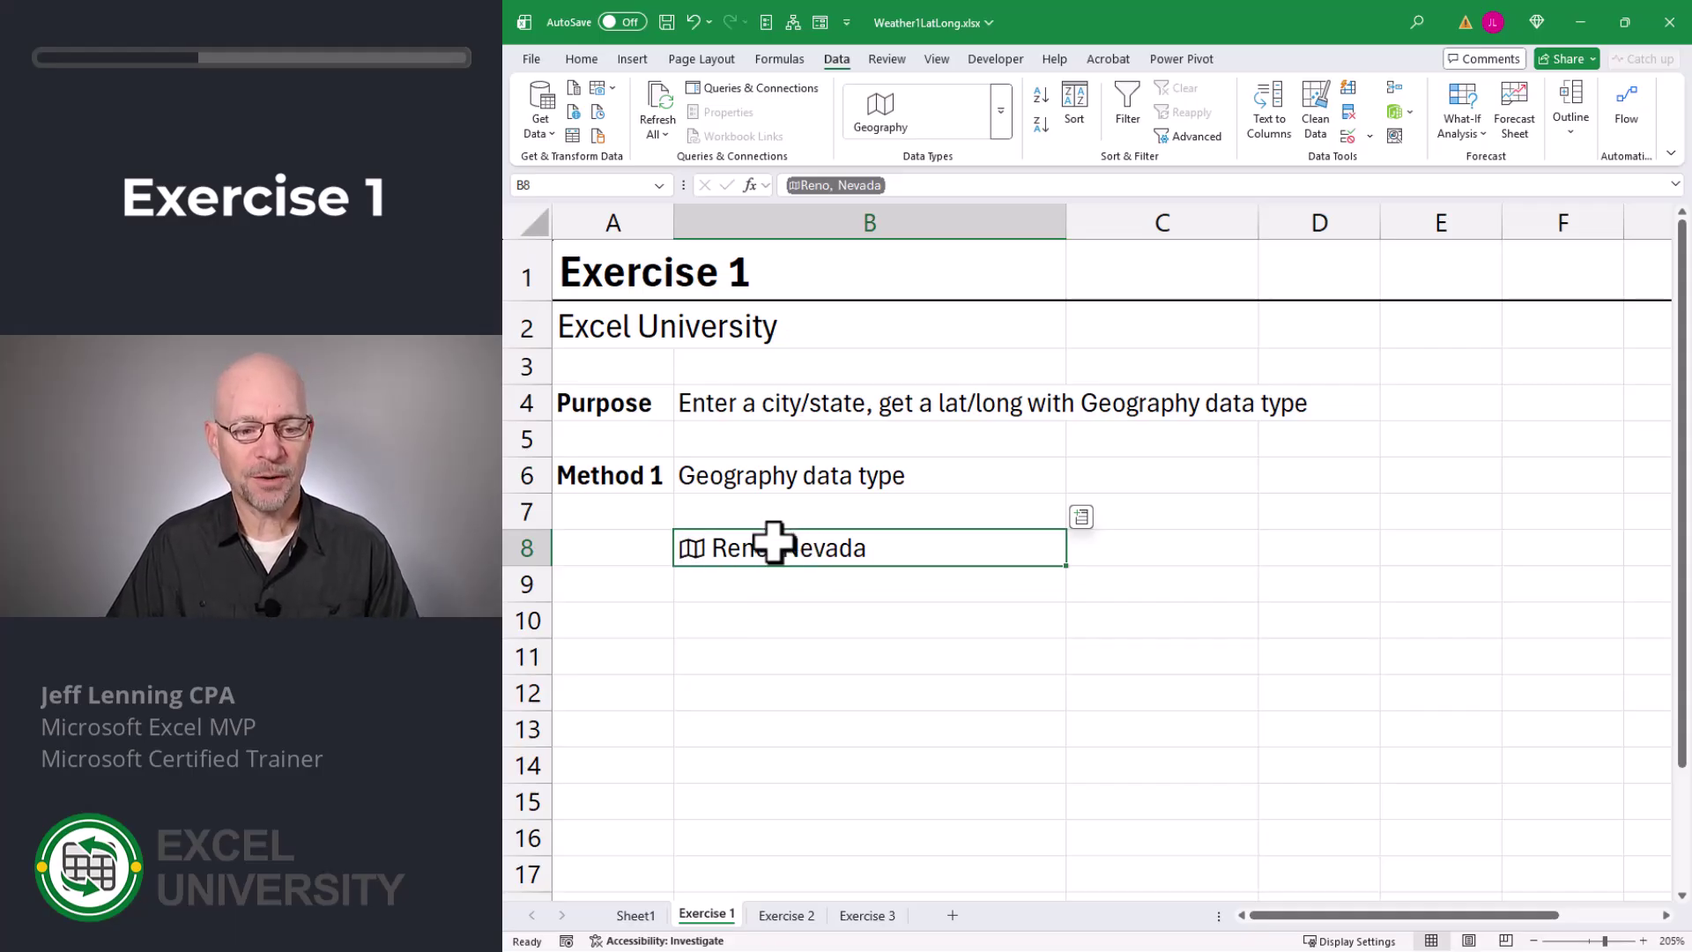
Inspect the Geography details card for Reno, Nevada, then close it.
left_click(692, 546)
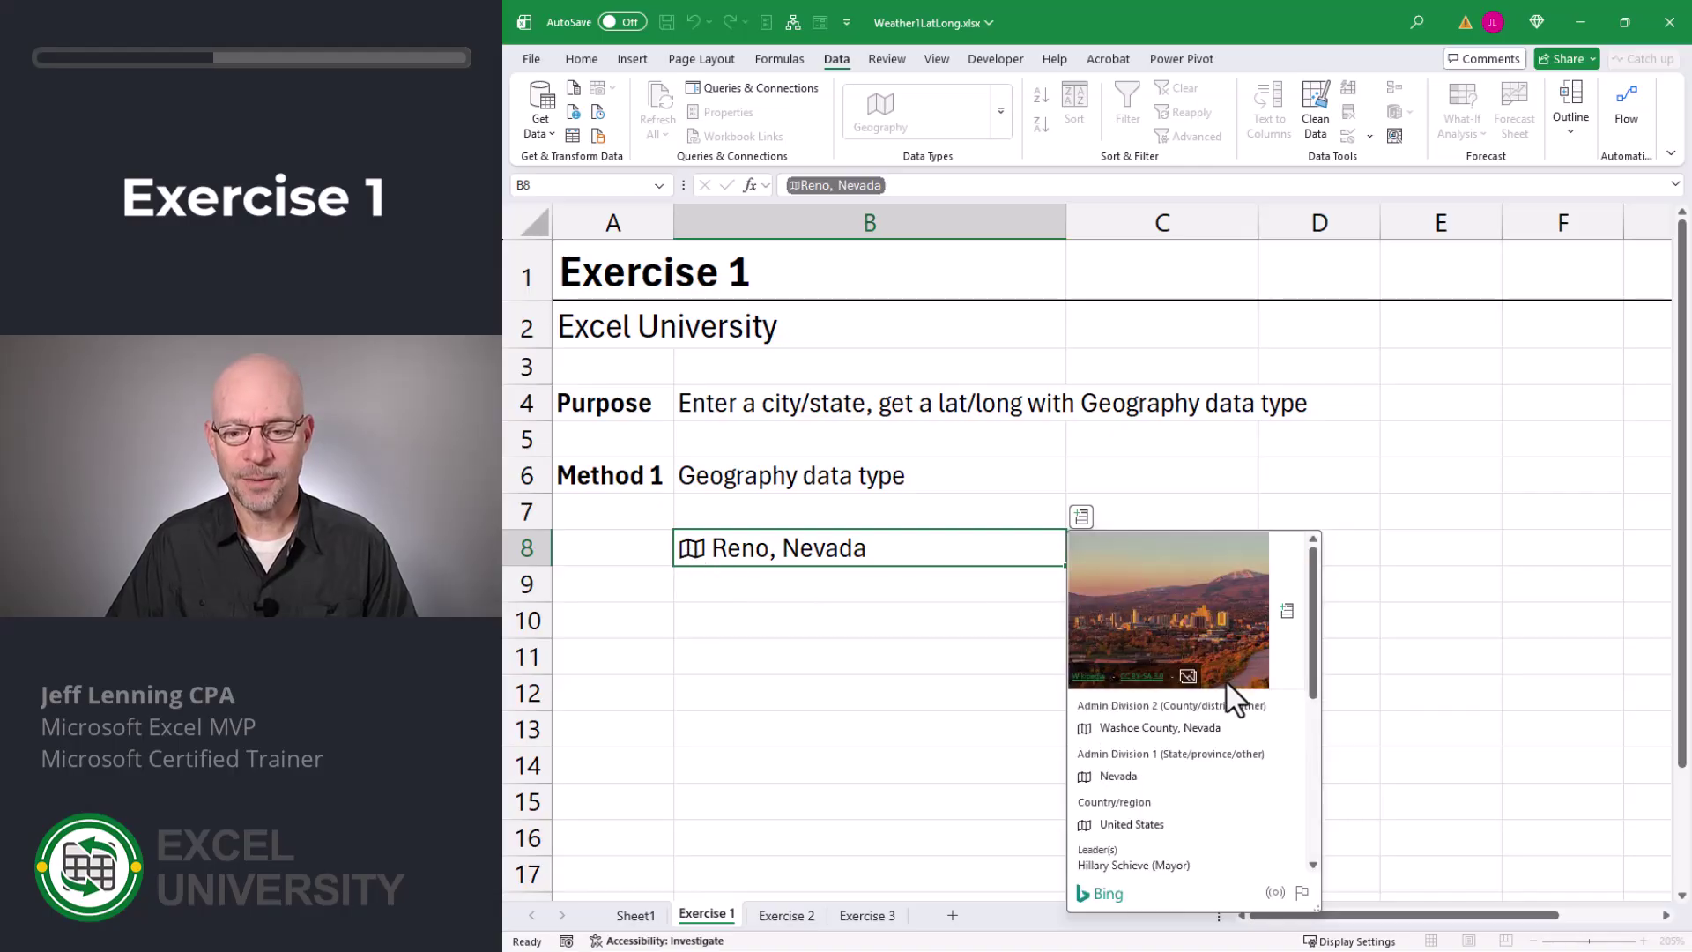
scroll(1225, 681, "down", 1)
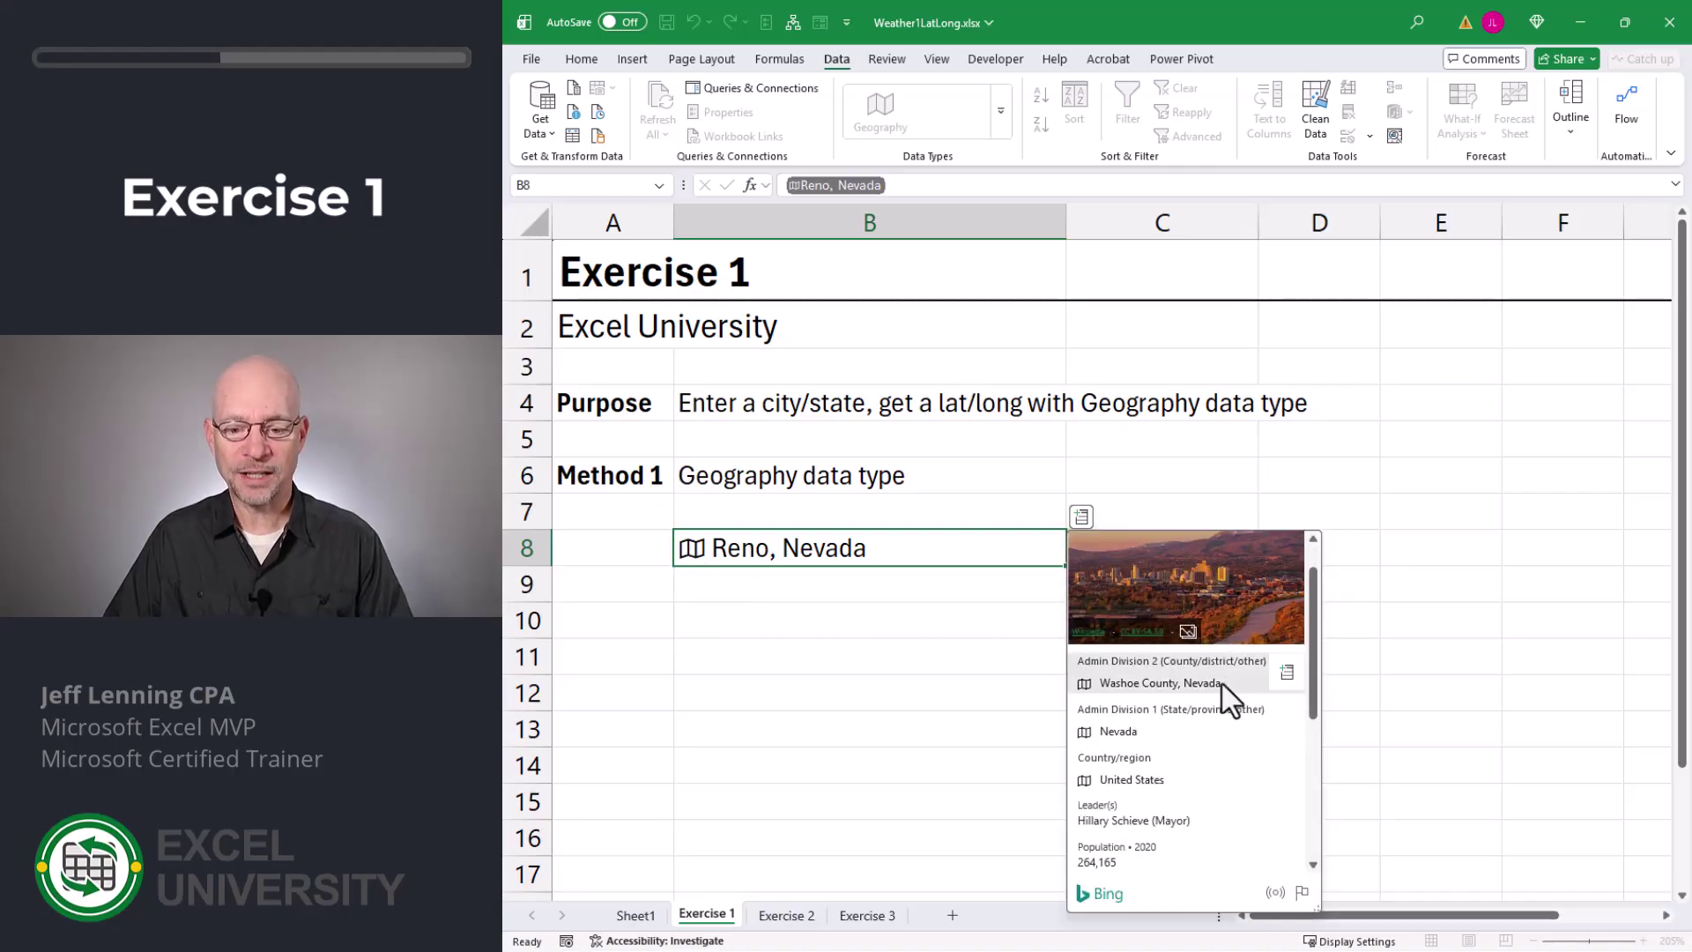
scroll(1223, 684, "down", 6)
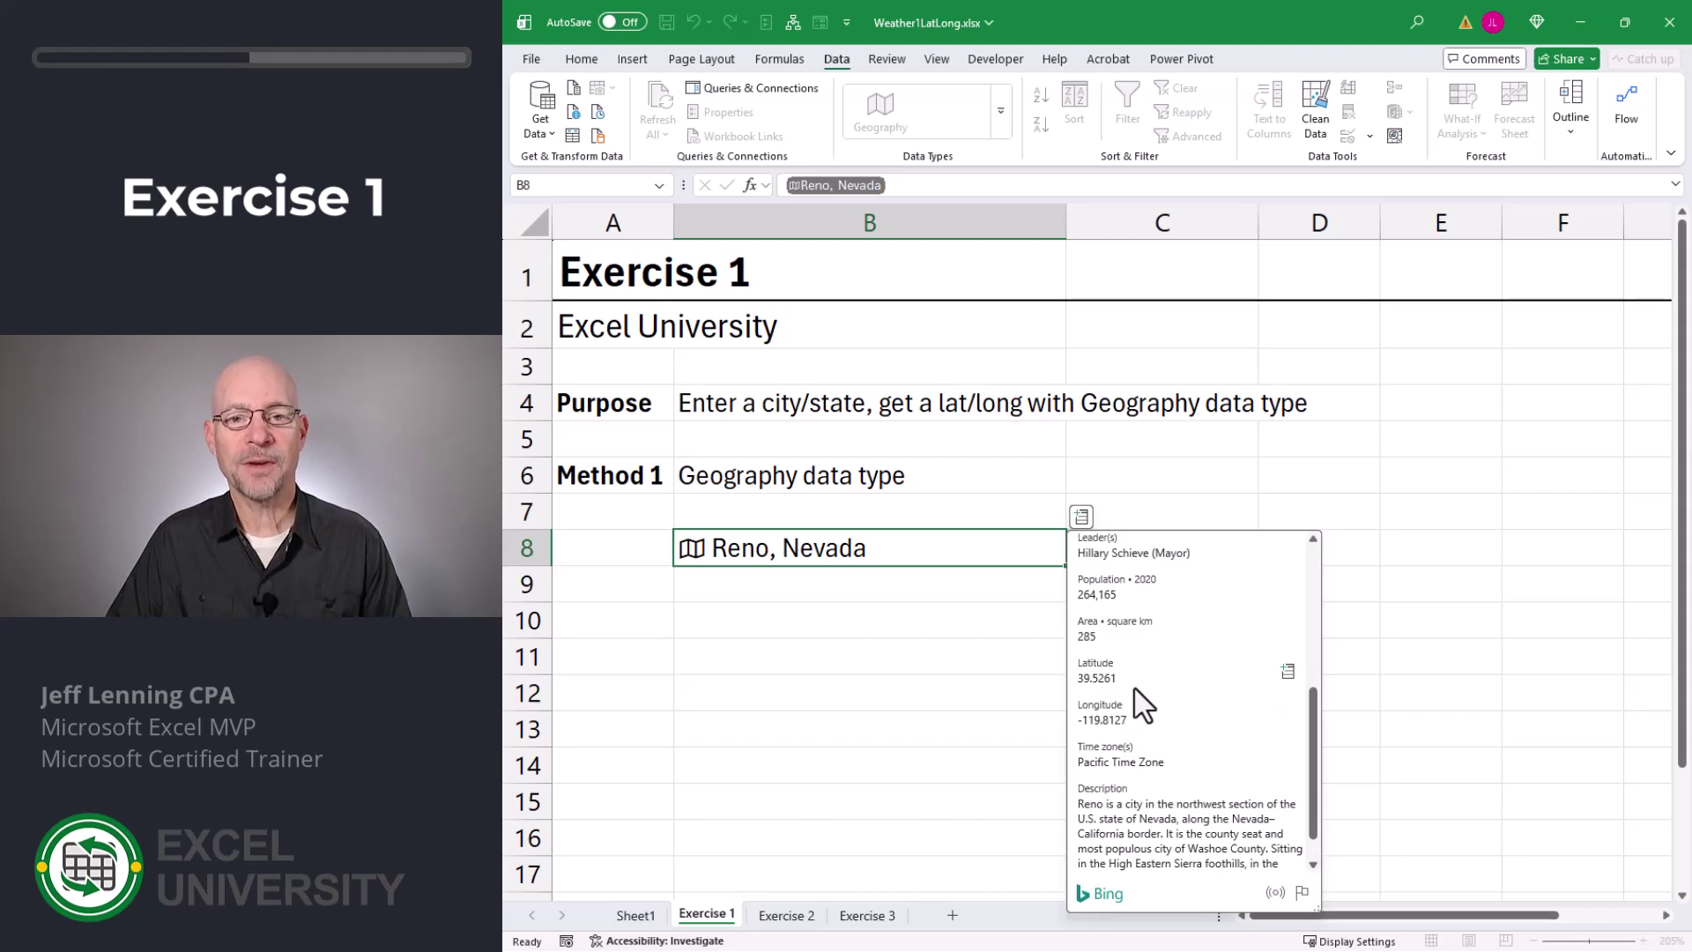
left_click(1031, 533)
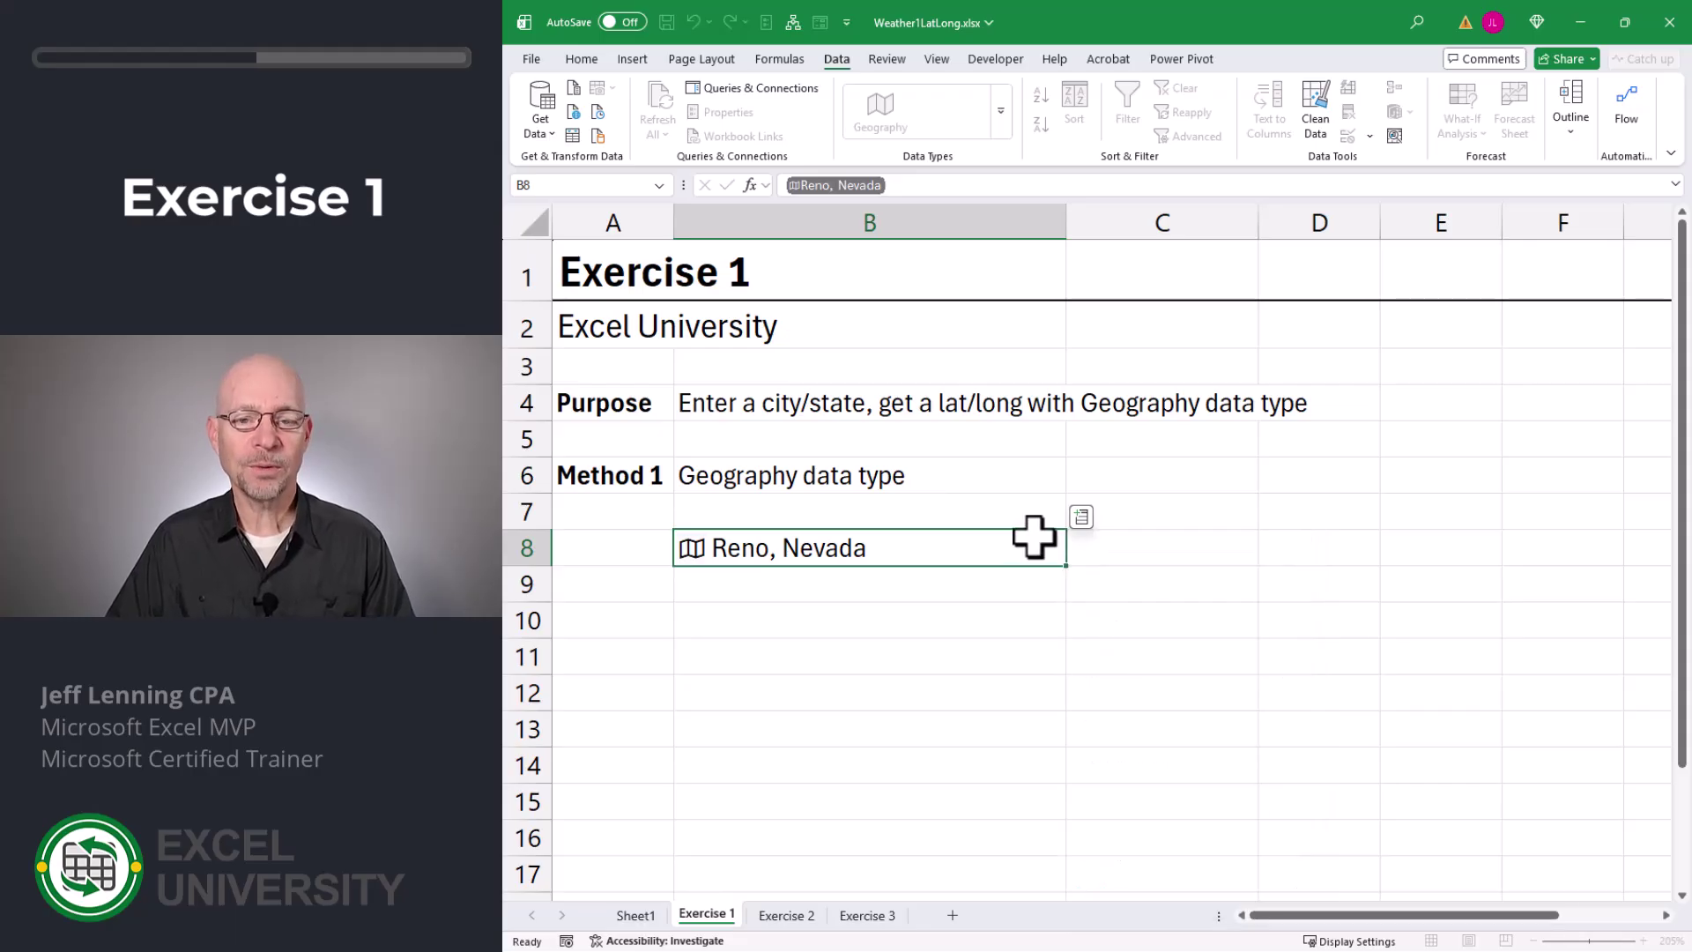
Insert Reno's latitude 39.5261 into C8 and longitude -119.8127 into D8.
left_click(1082, 519)
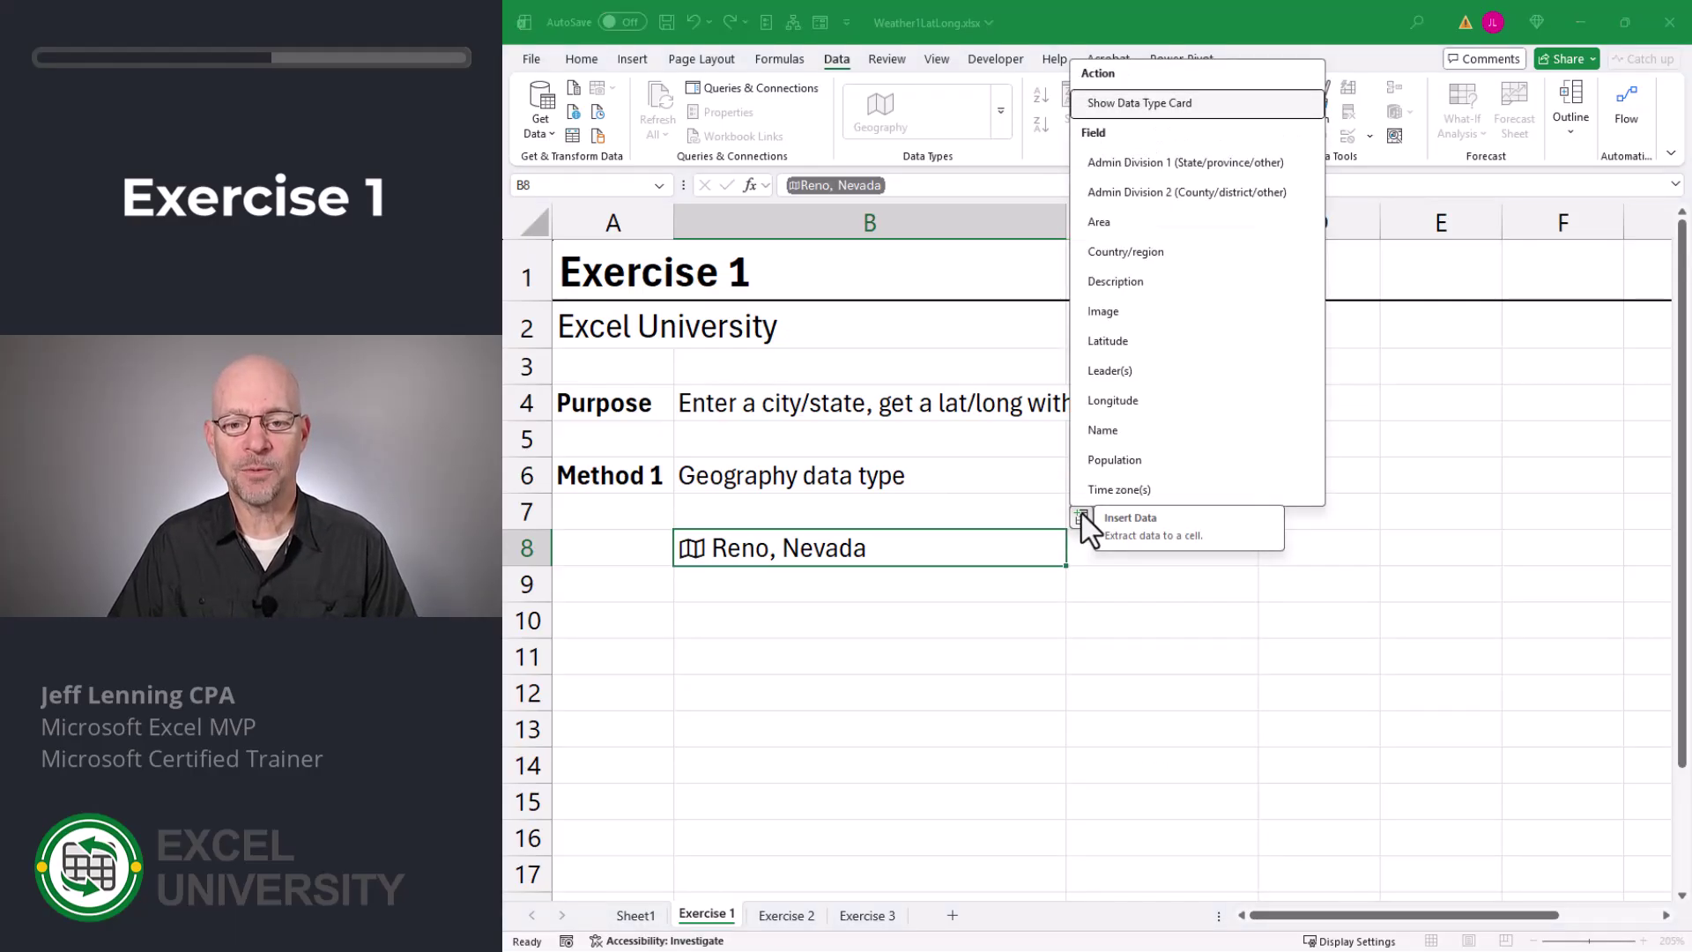
left_click(1172, 342)
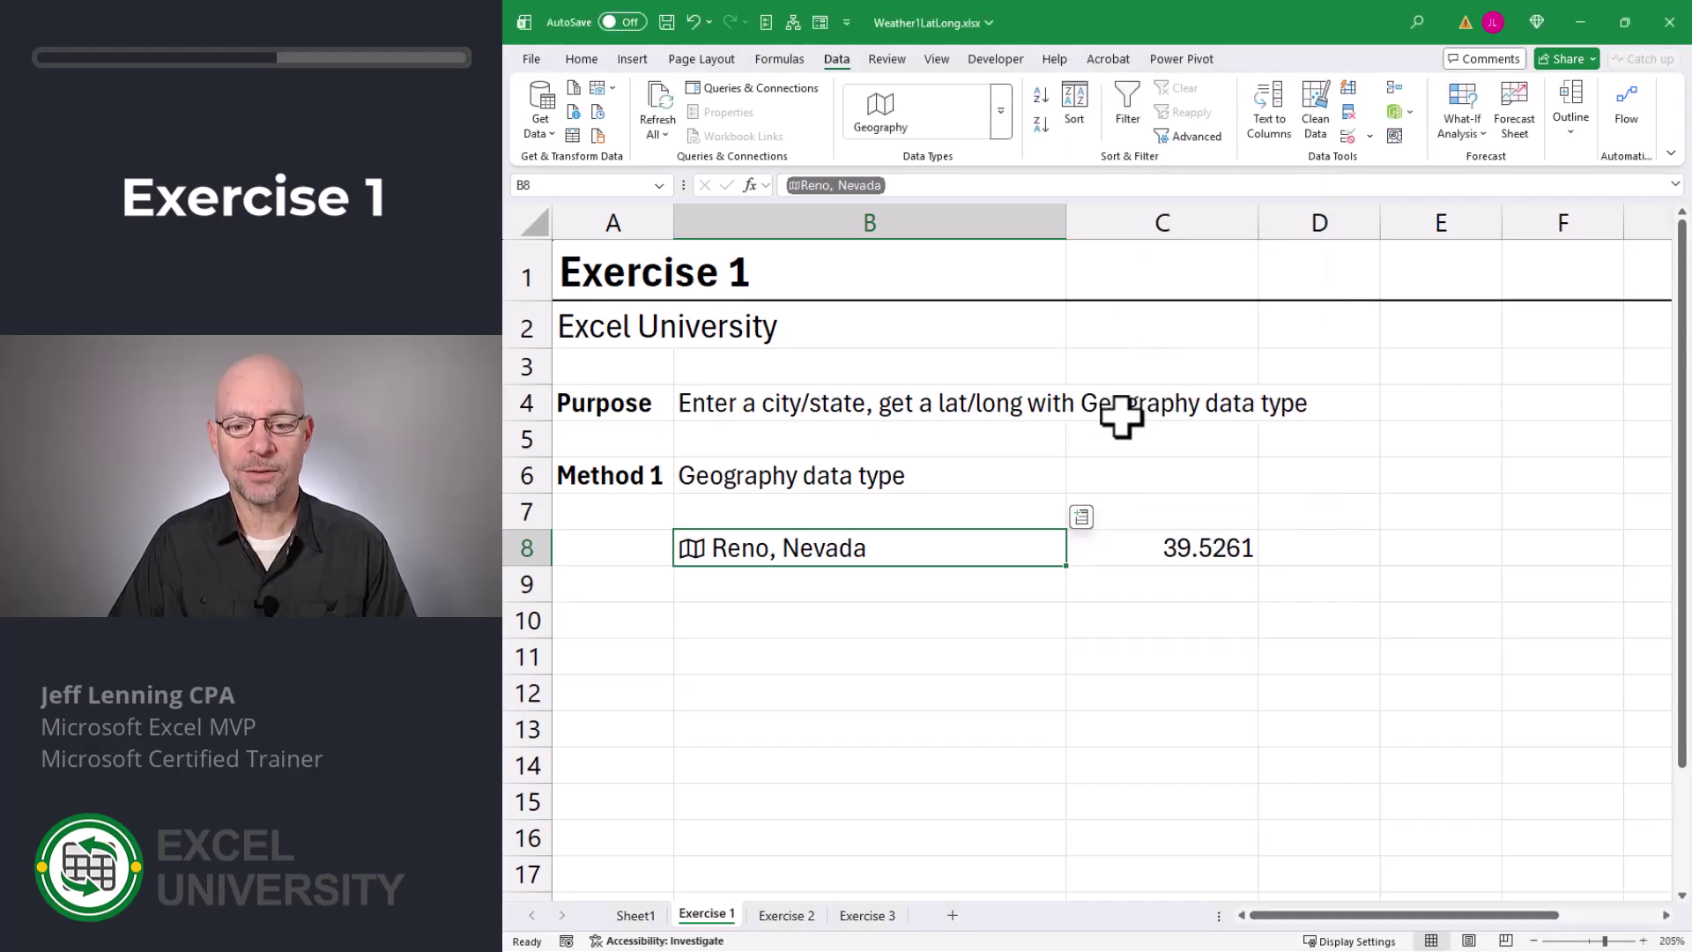
left_click(1083, 519)
left_click(1114, 407)
left_click(945, 584)
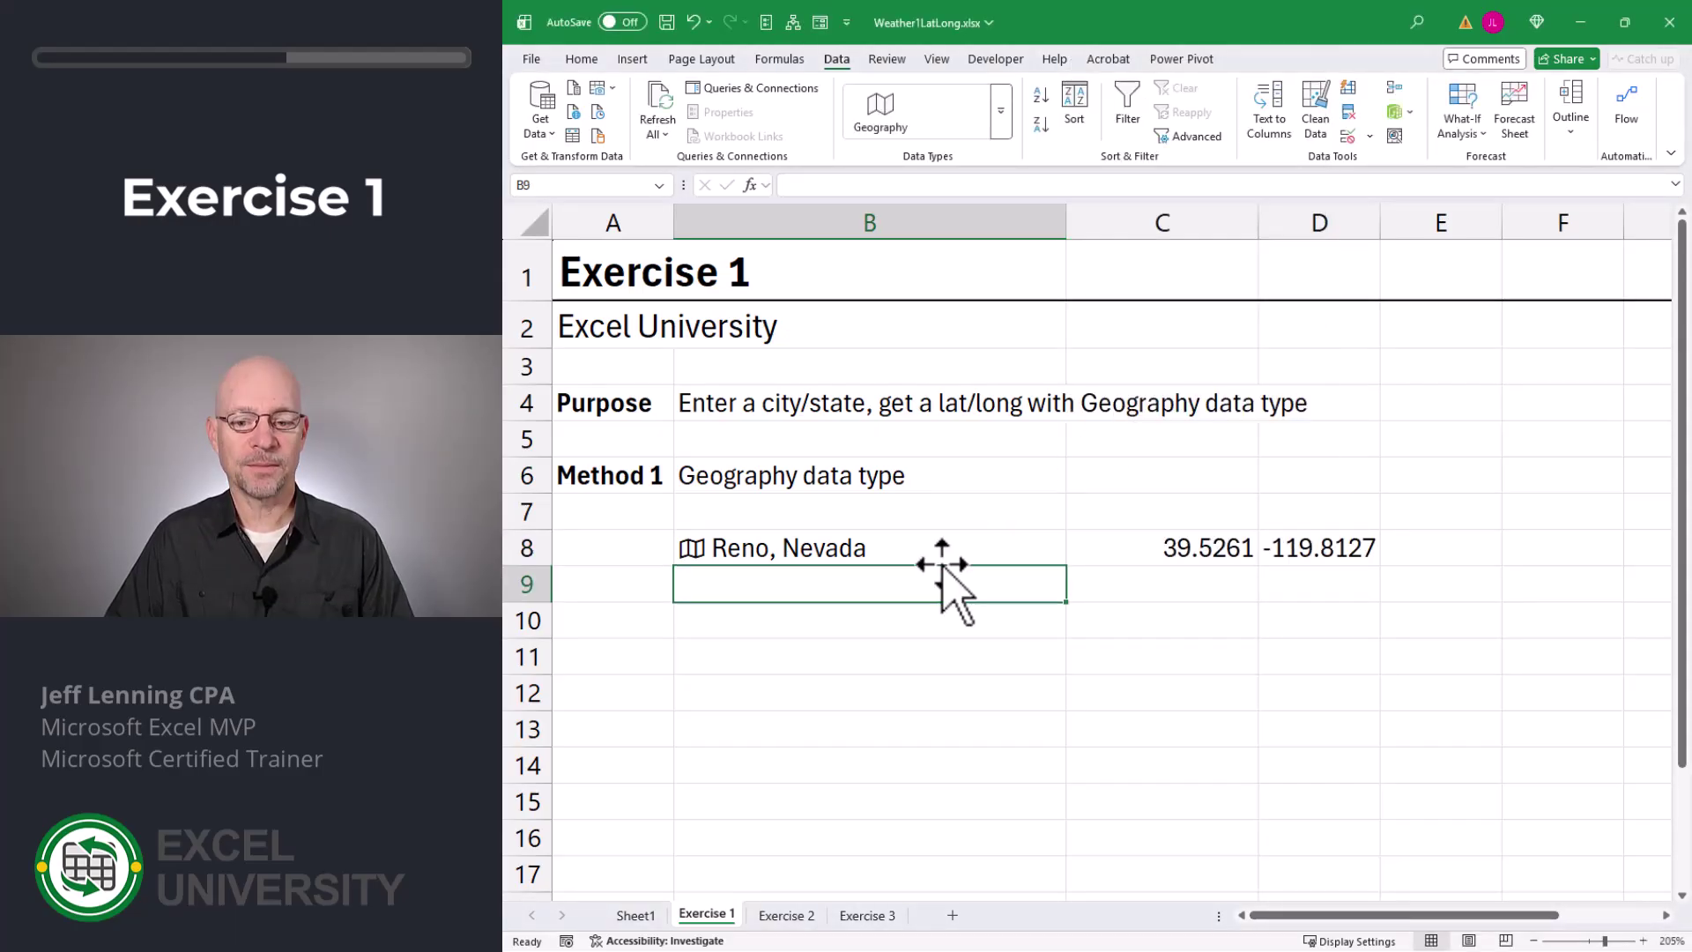
left_click(825, 553)
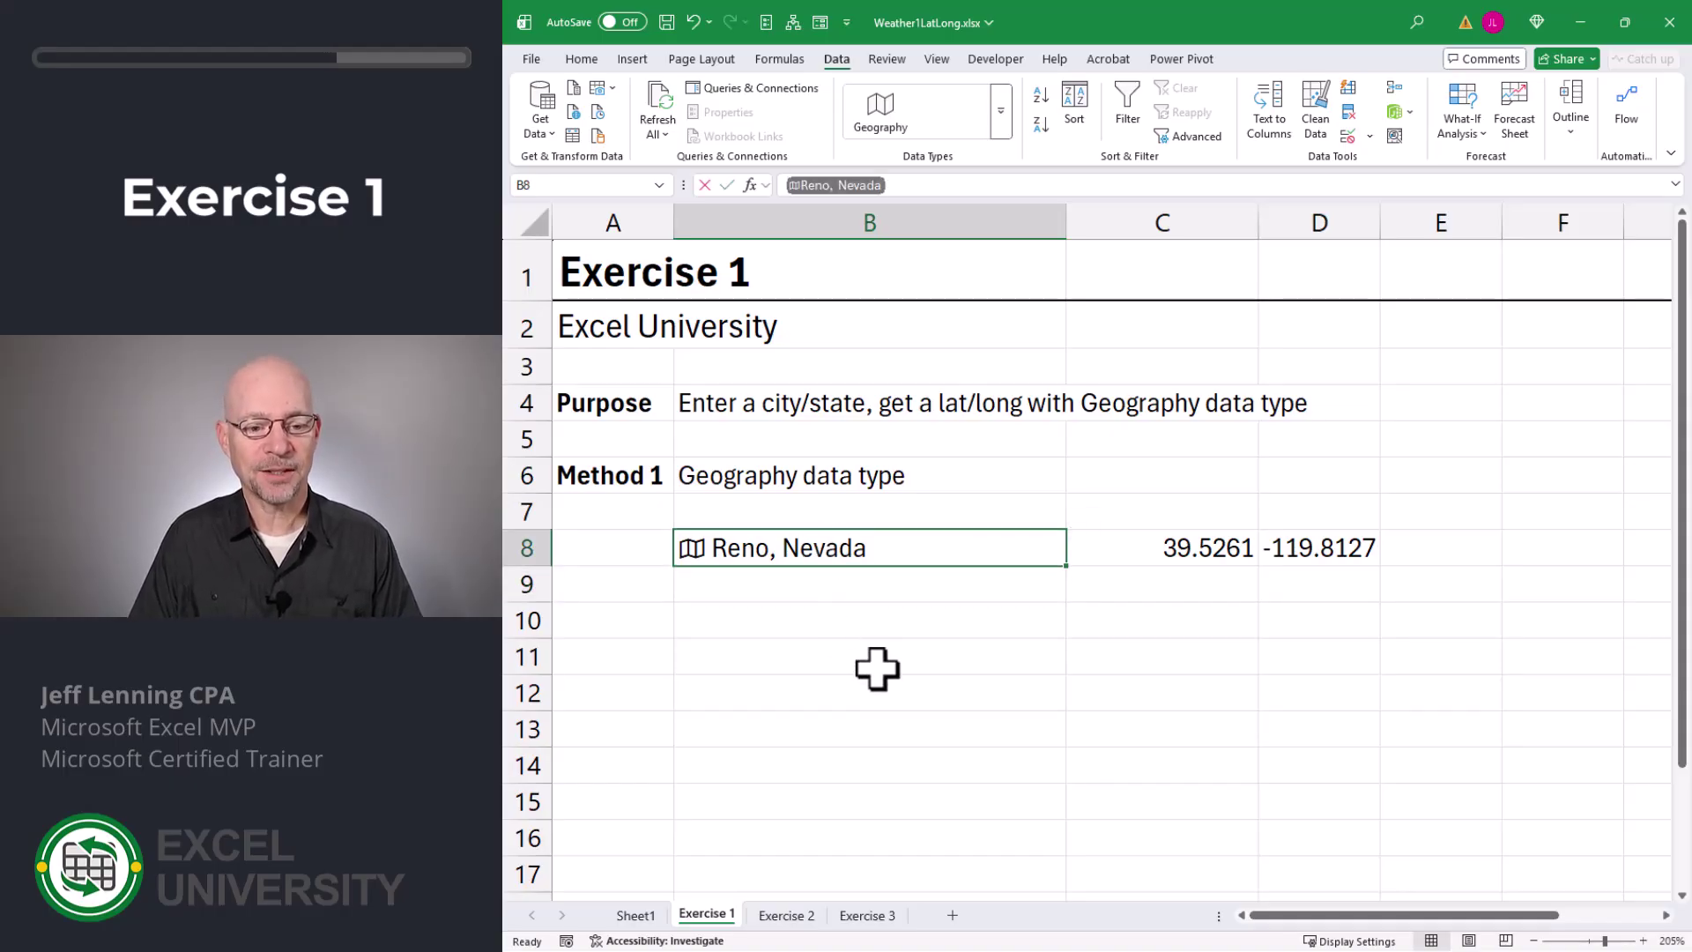
Change B8 to Boise, ID, then Cheyenne, WY, then new york, new york.
type("Boise, ID")
key("Return")
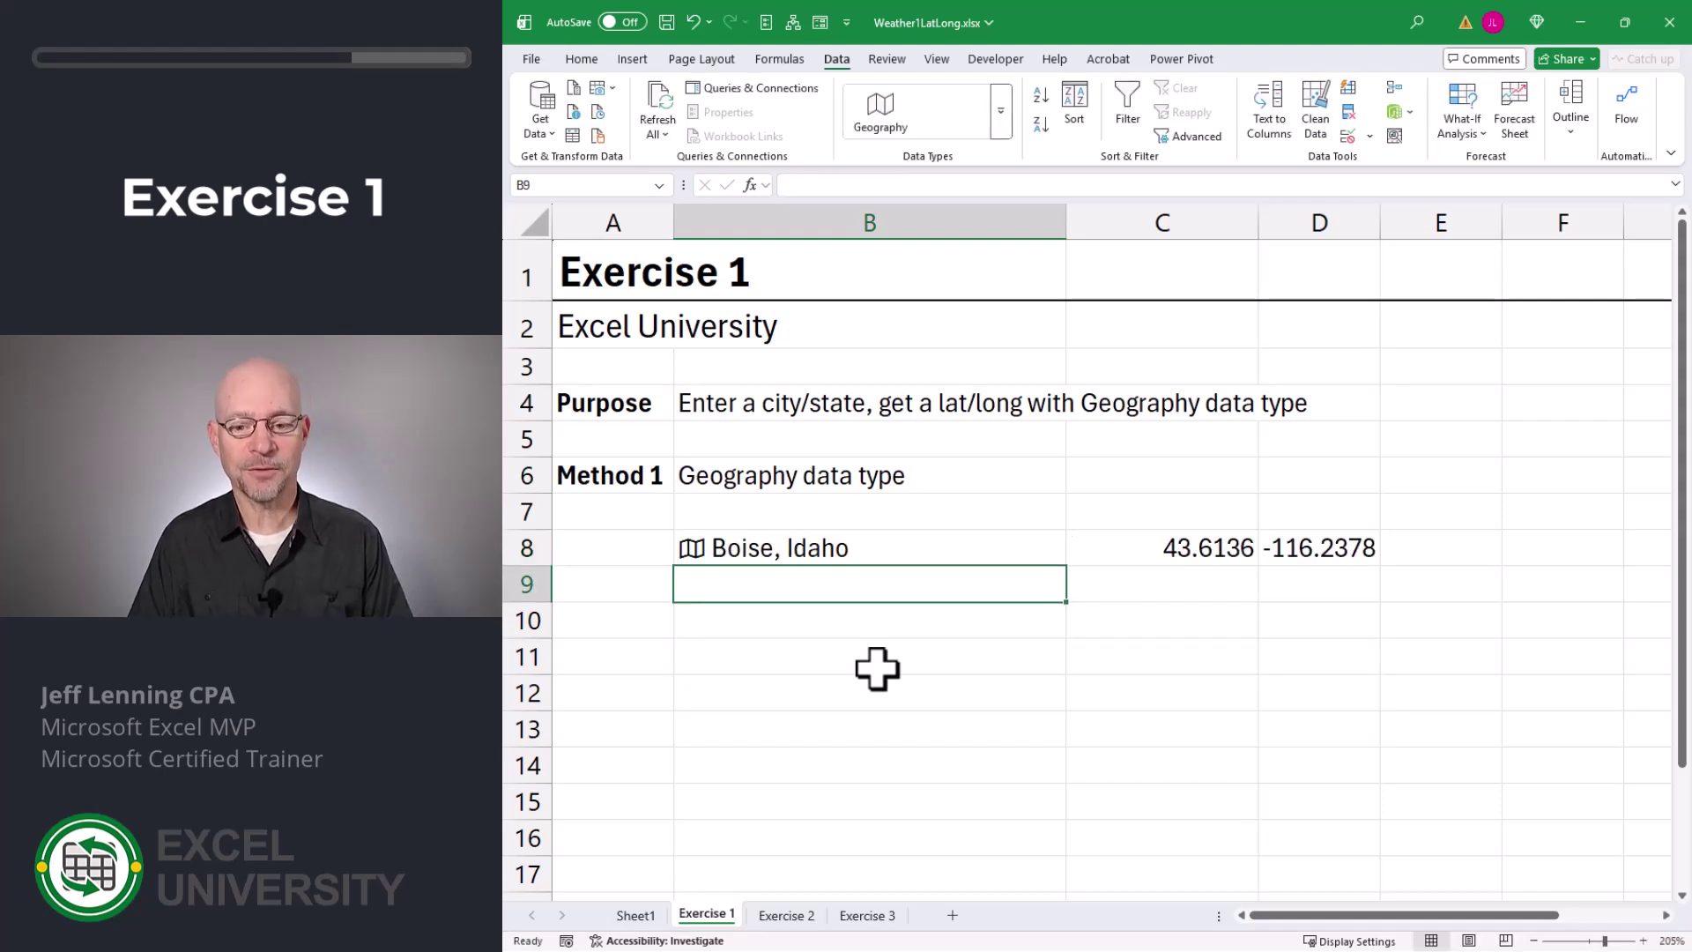
key("Up")
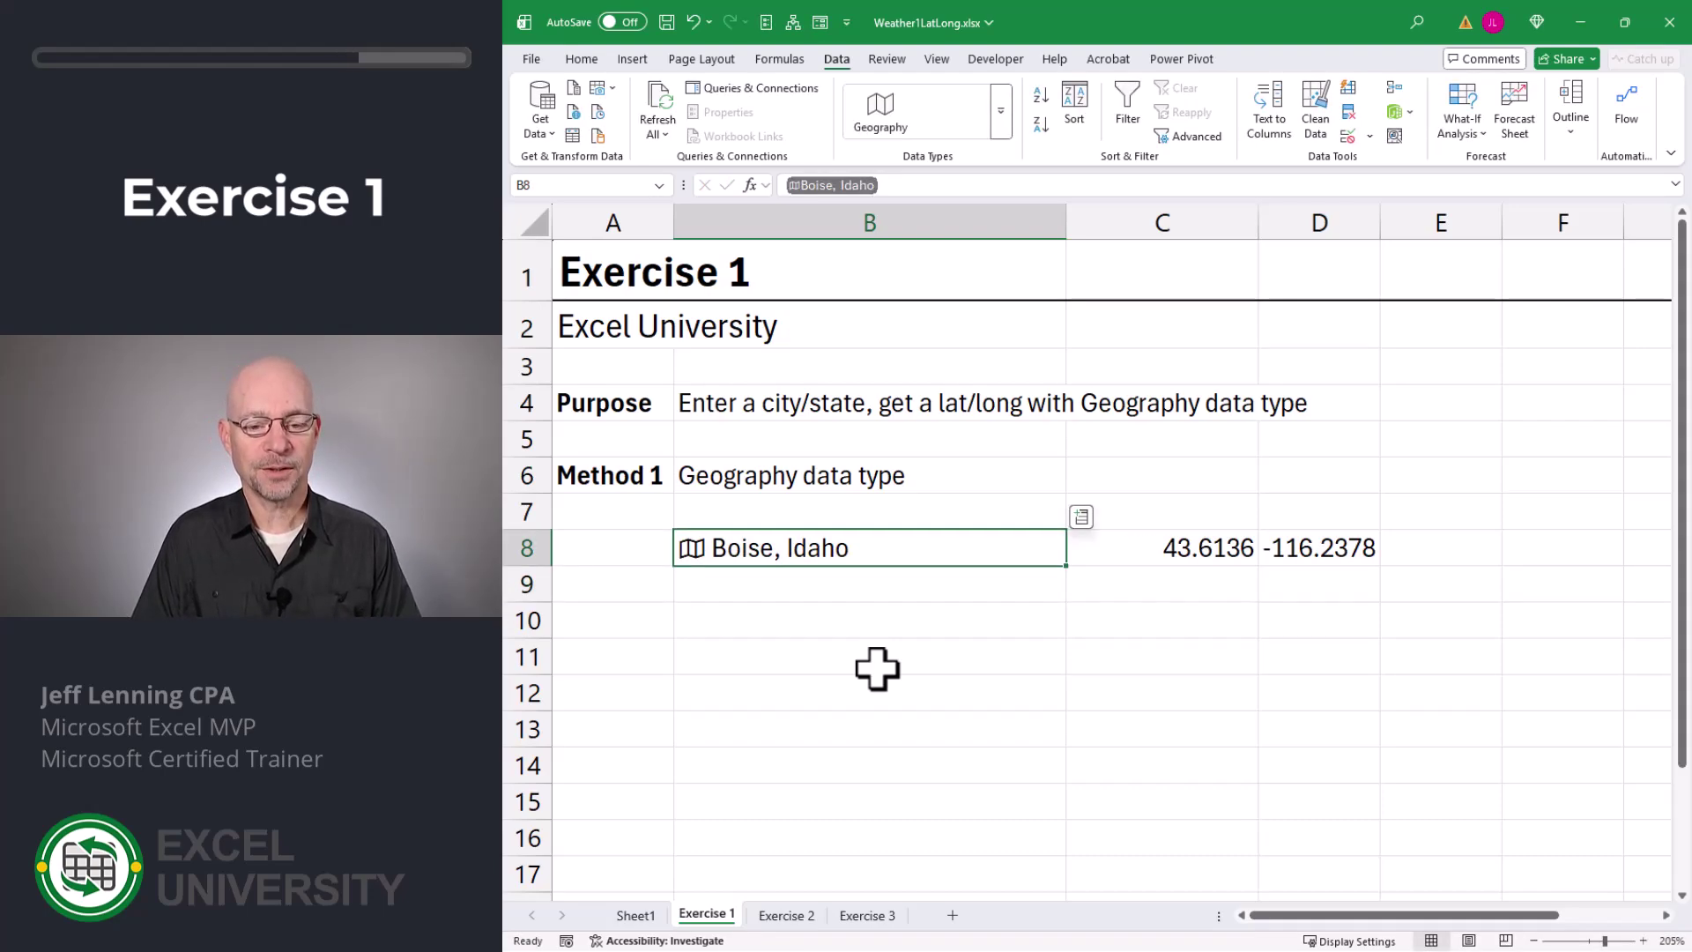
type("Cheyenne, WY")
key("Return")
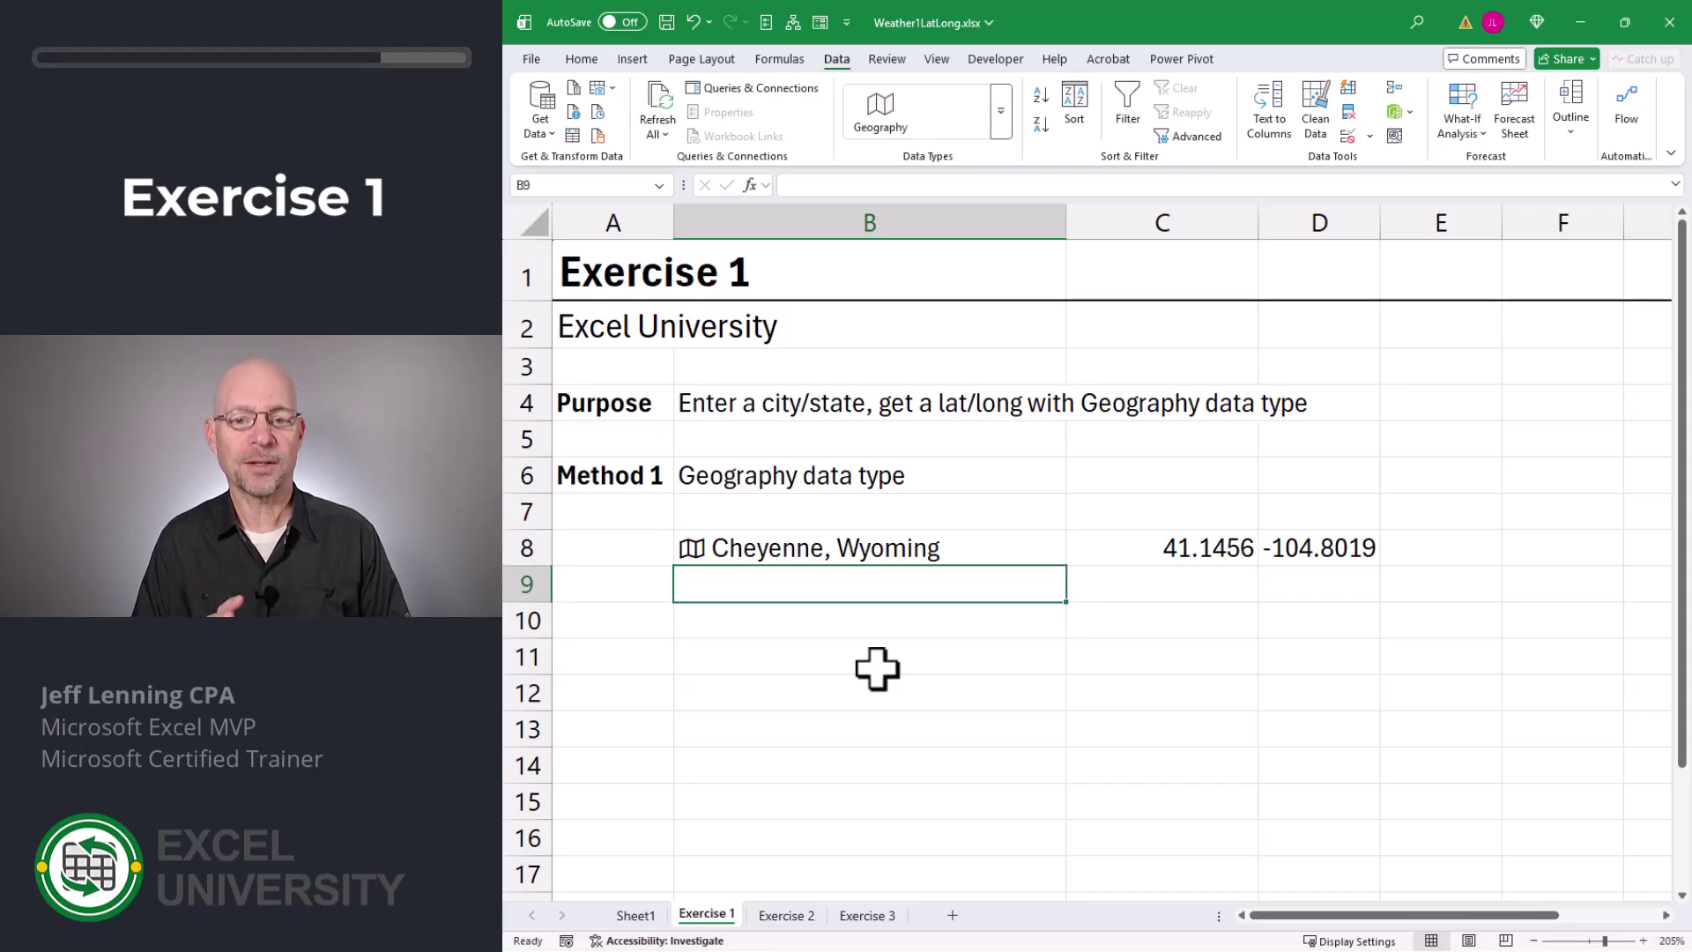
key("Up")
type("new york, new yo")
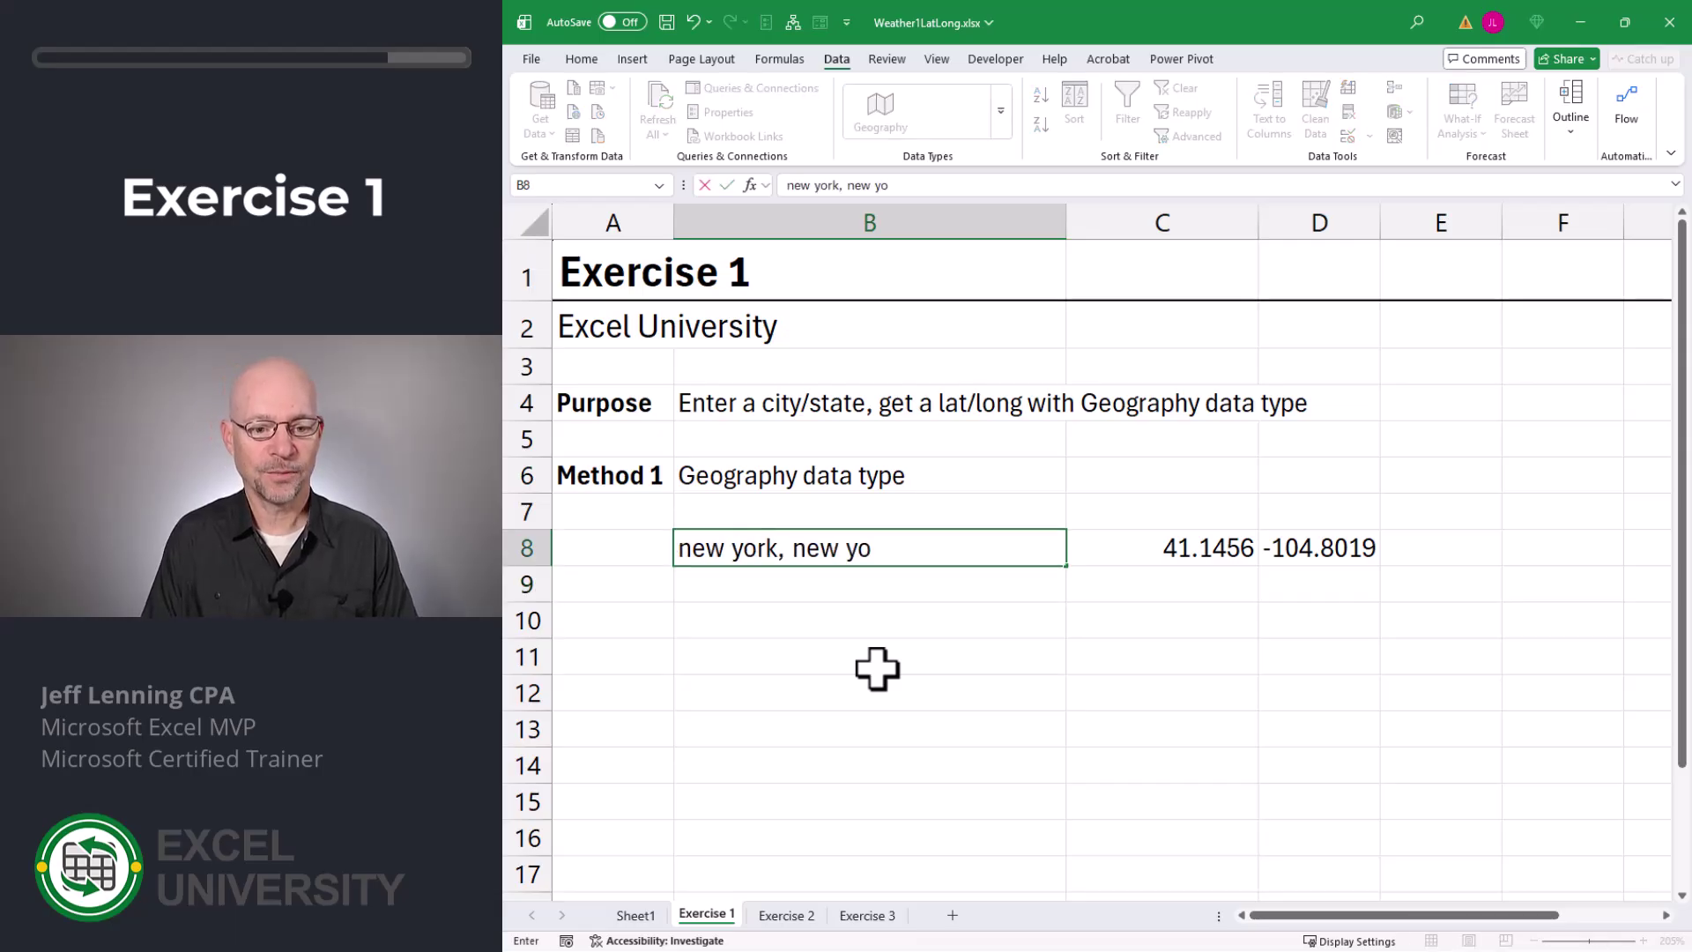
type("rk")
key("Return")
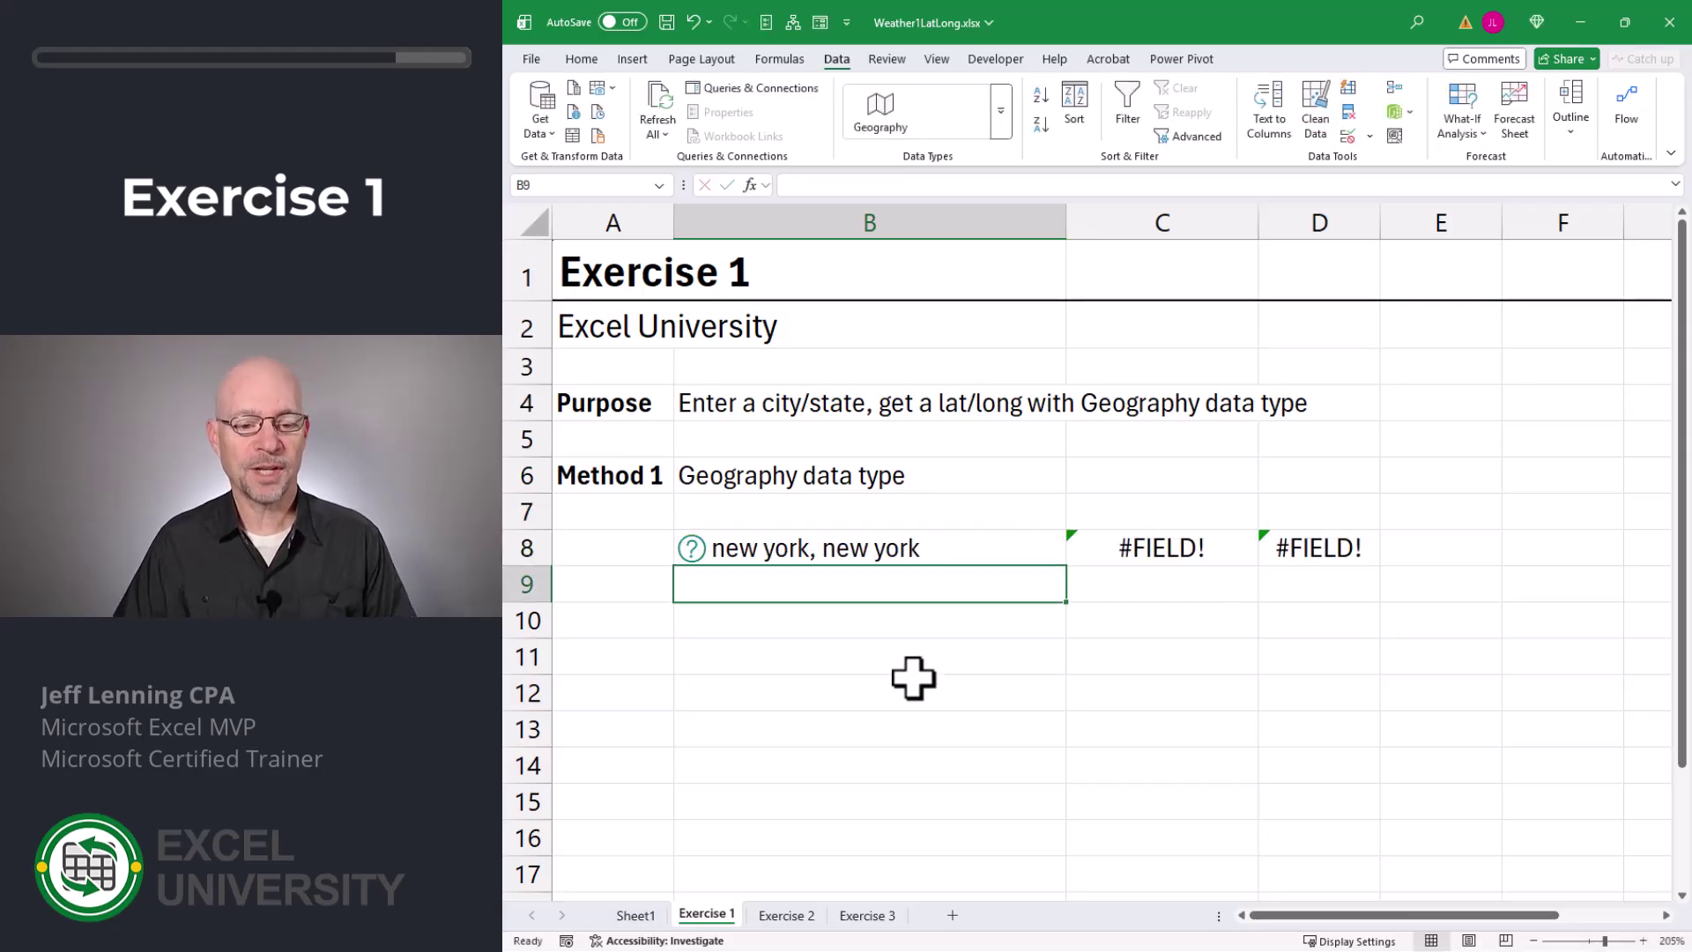
Resolve the unrecognized B8 entry to New York City, giving 40.7000 and -74.0000.
left_click(691, 548)
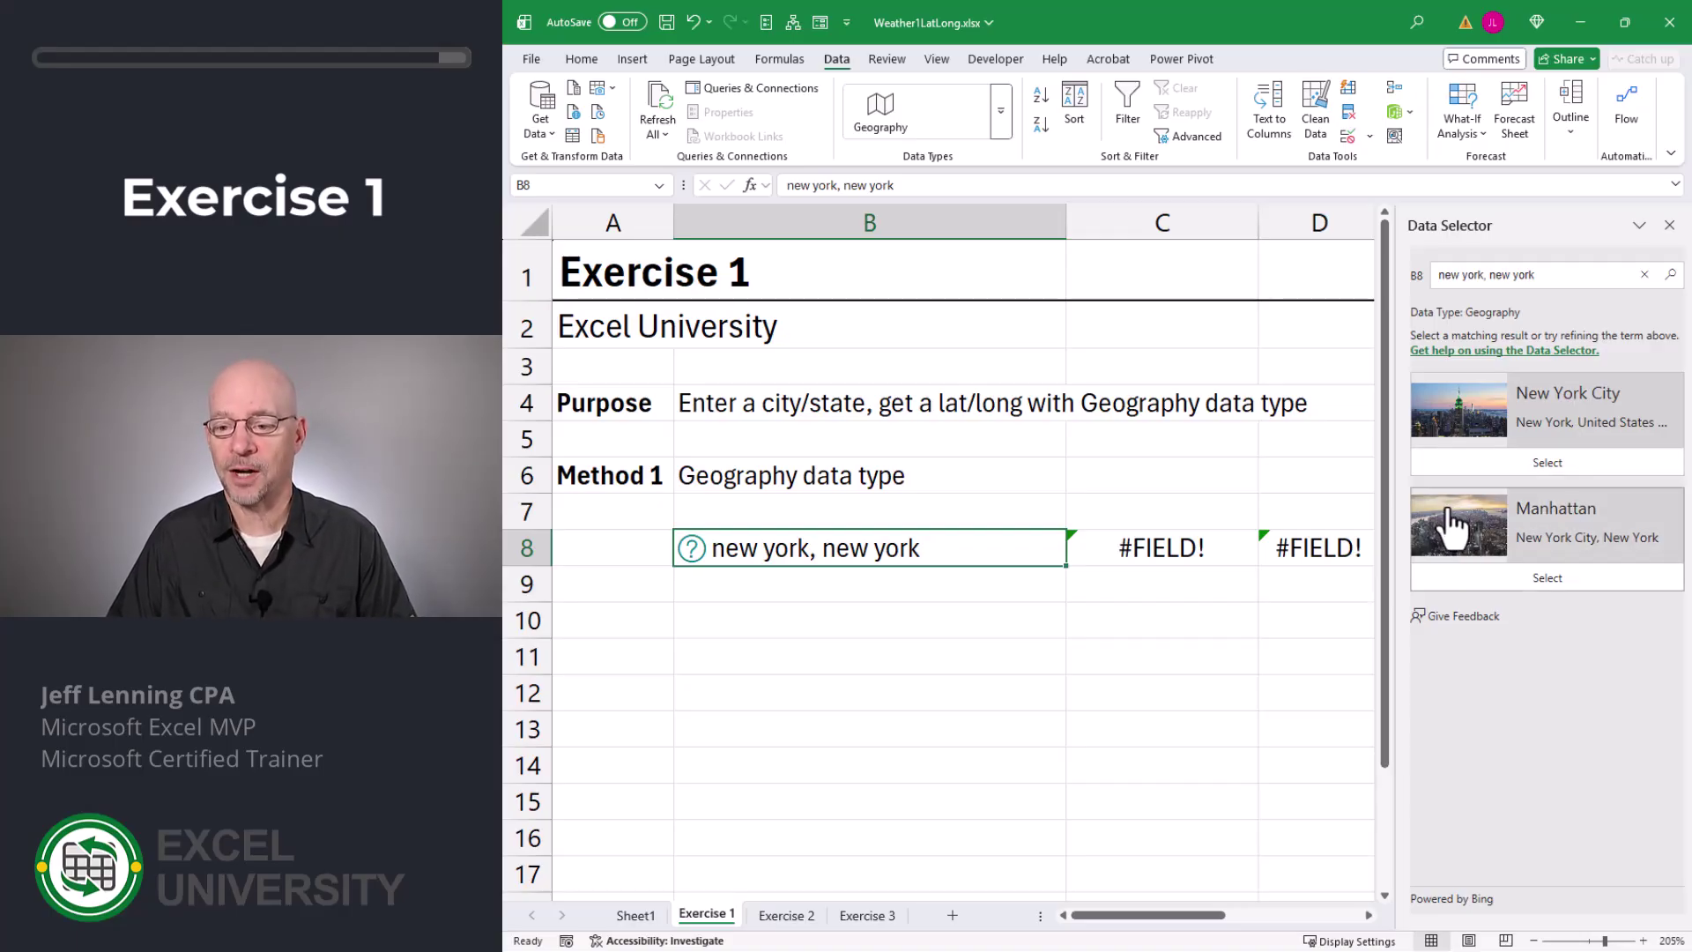
left_click(1538, 463)
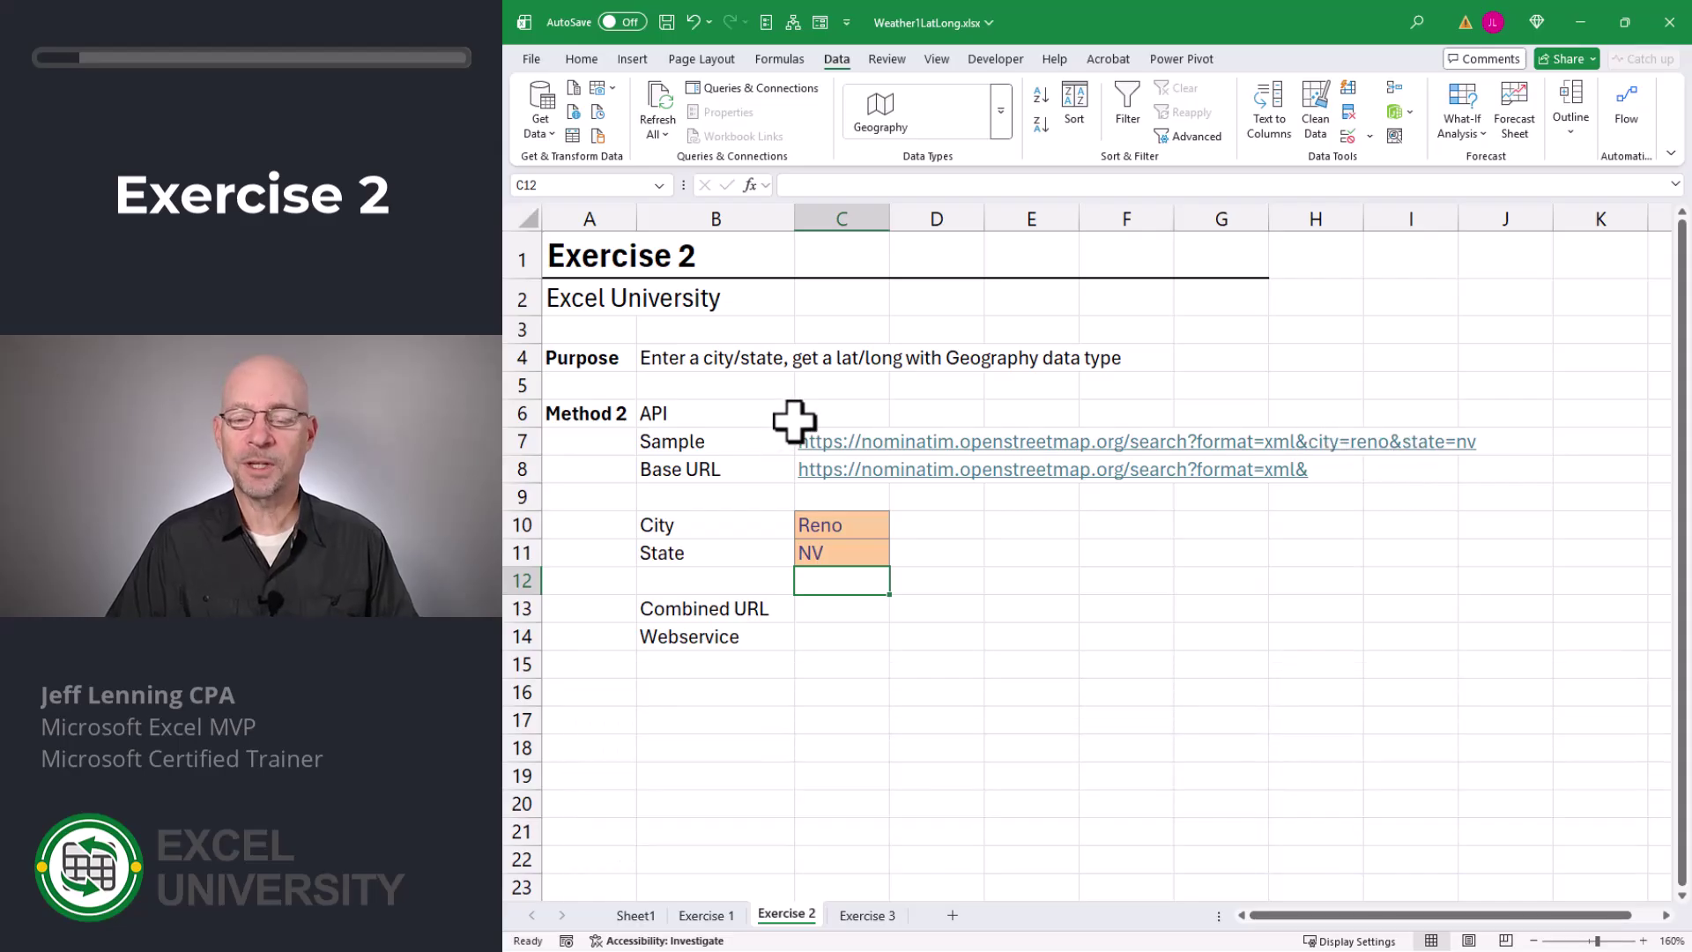
View the sample Reno, NV XML lookup in the browser and locate its lat/lon values.
left_click(838, 442)
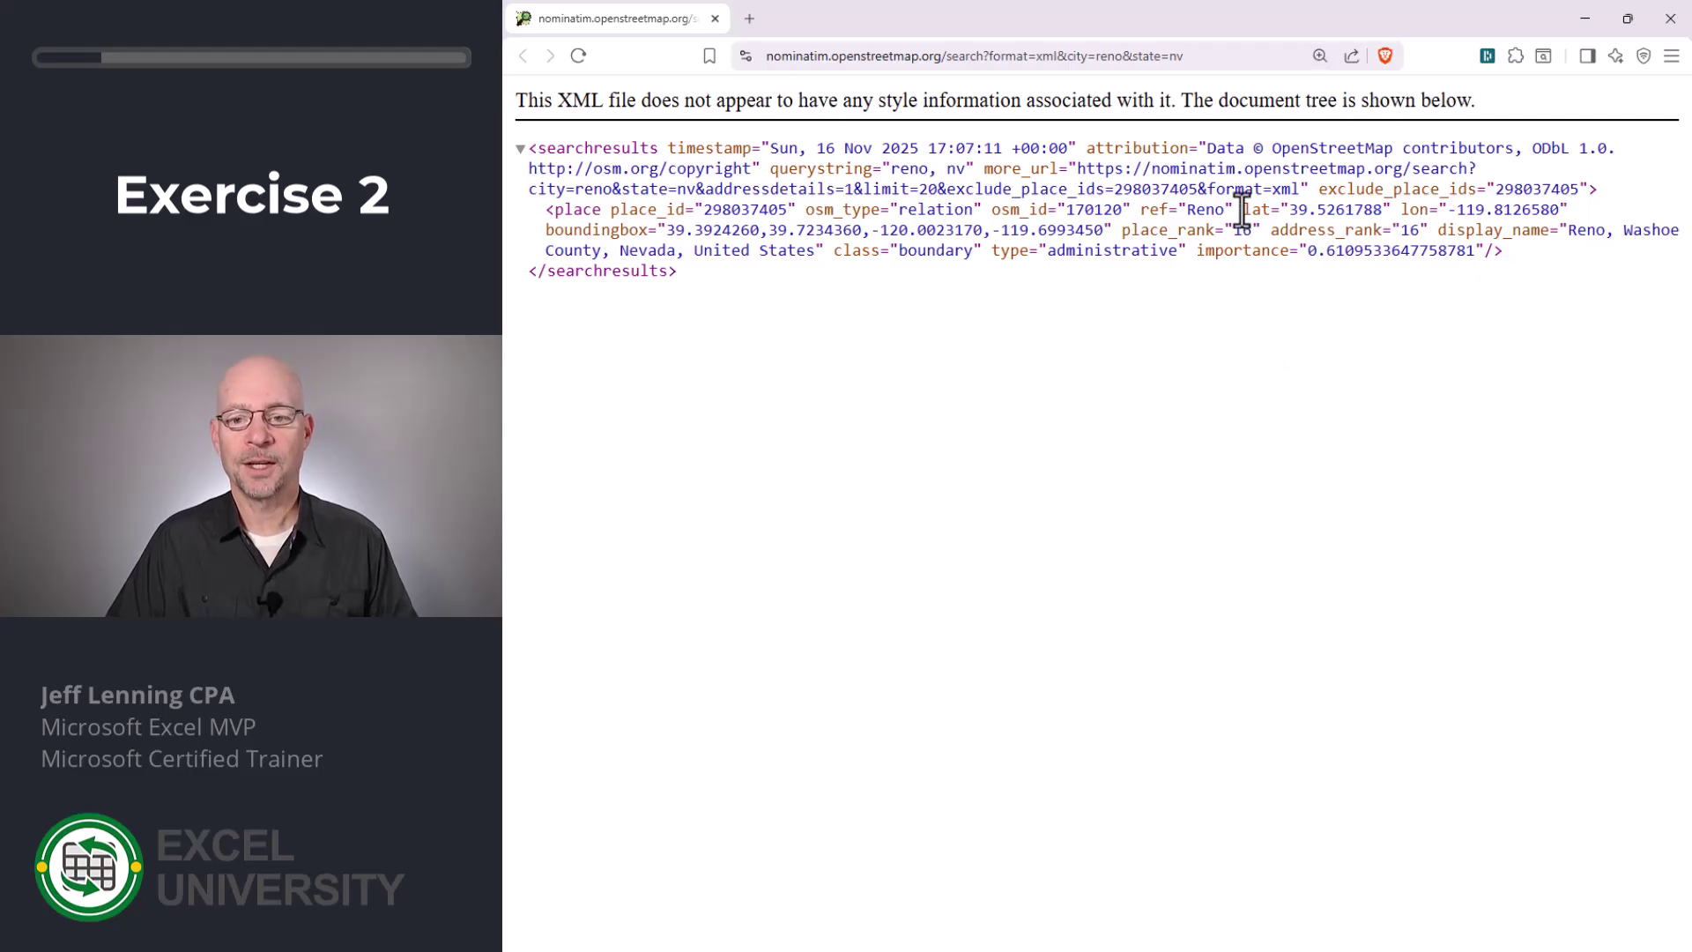
left_click_drag(1243, 212, 1577, 229)
left_click(1669, 19)
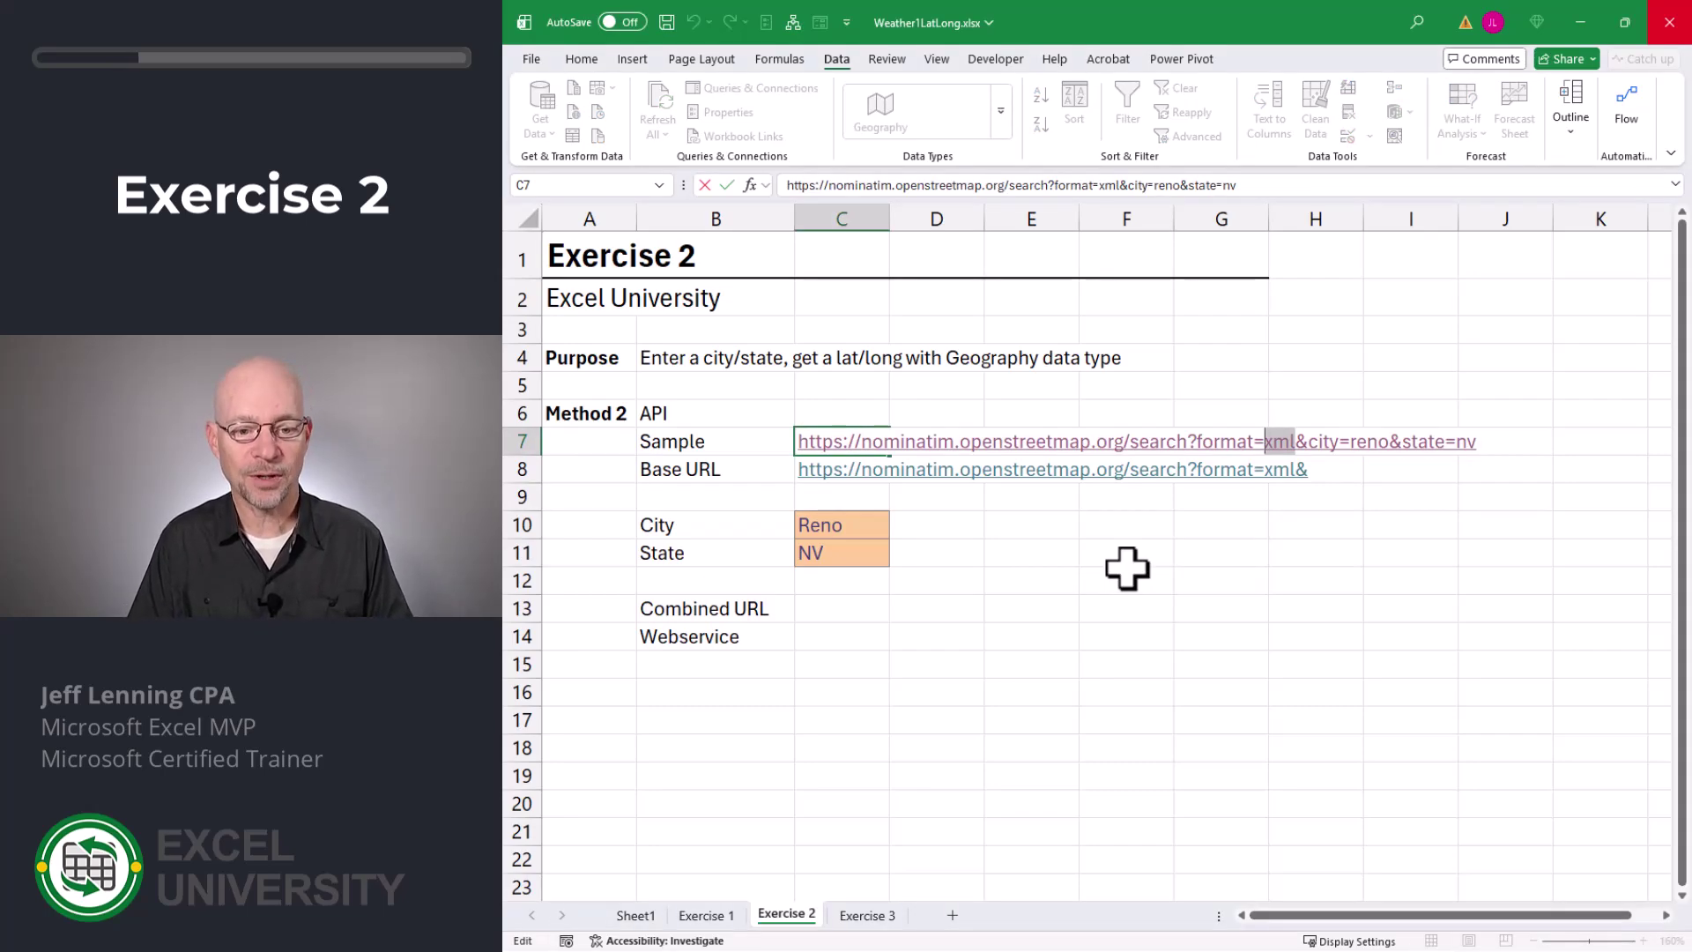
Switch the sample URL to format=json and mark the lat value 39.5261788.
type("json")
key("Return")
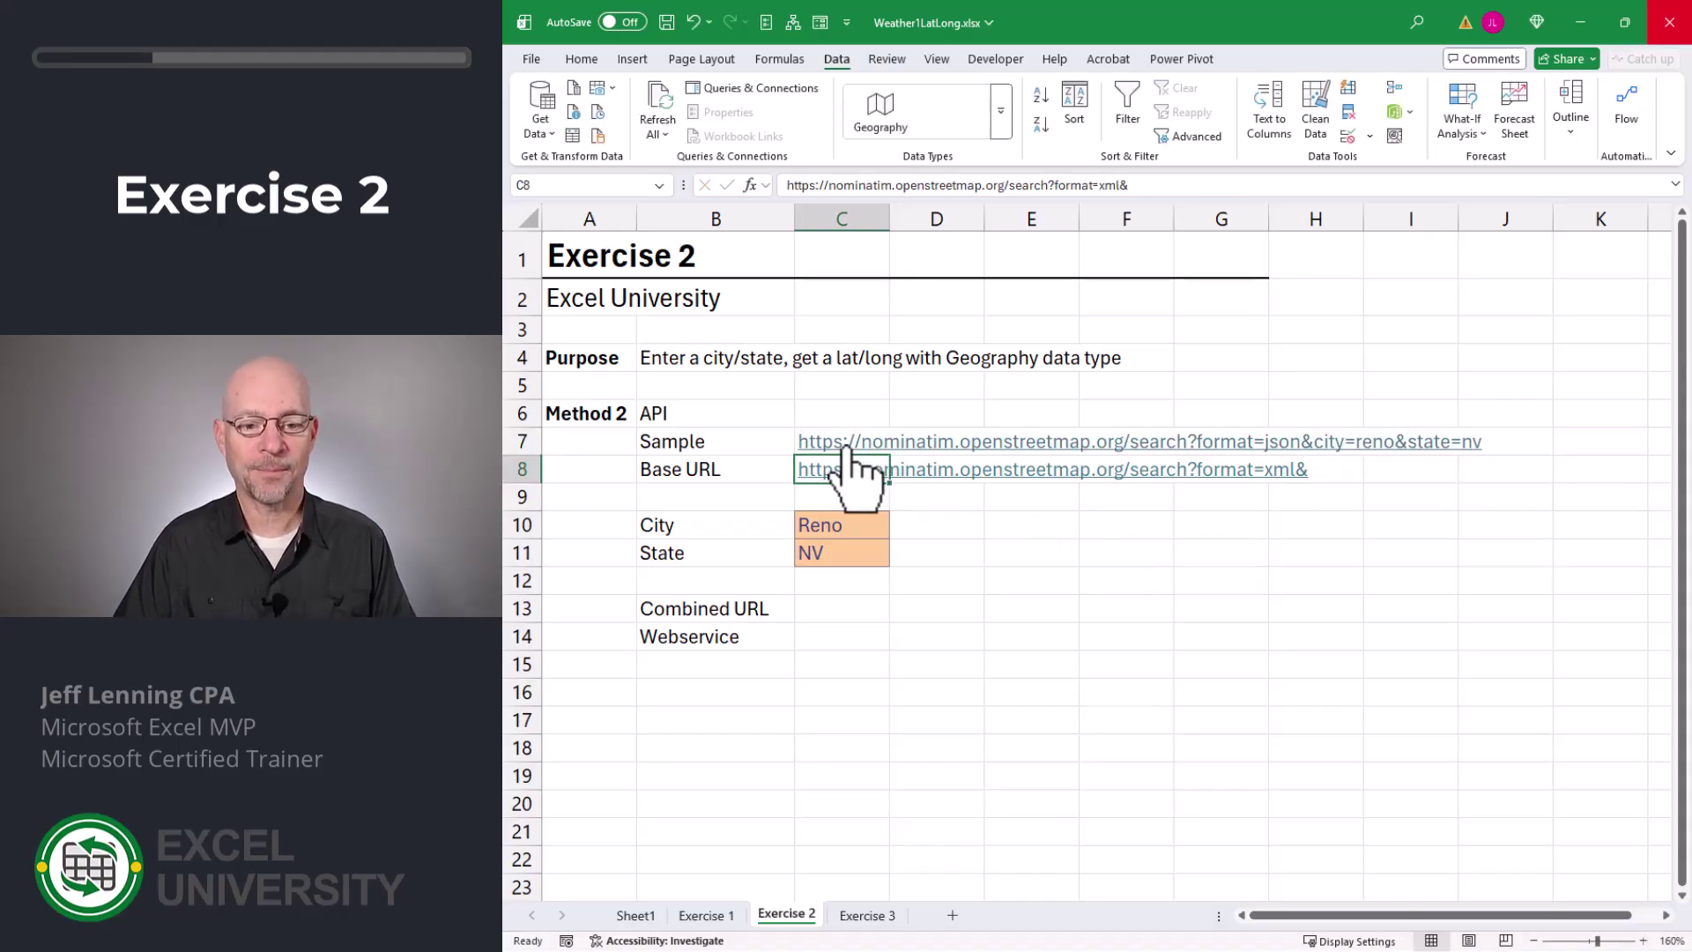
left_click(804, 442)
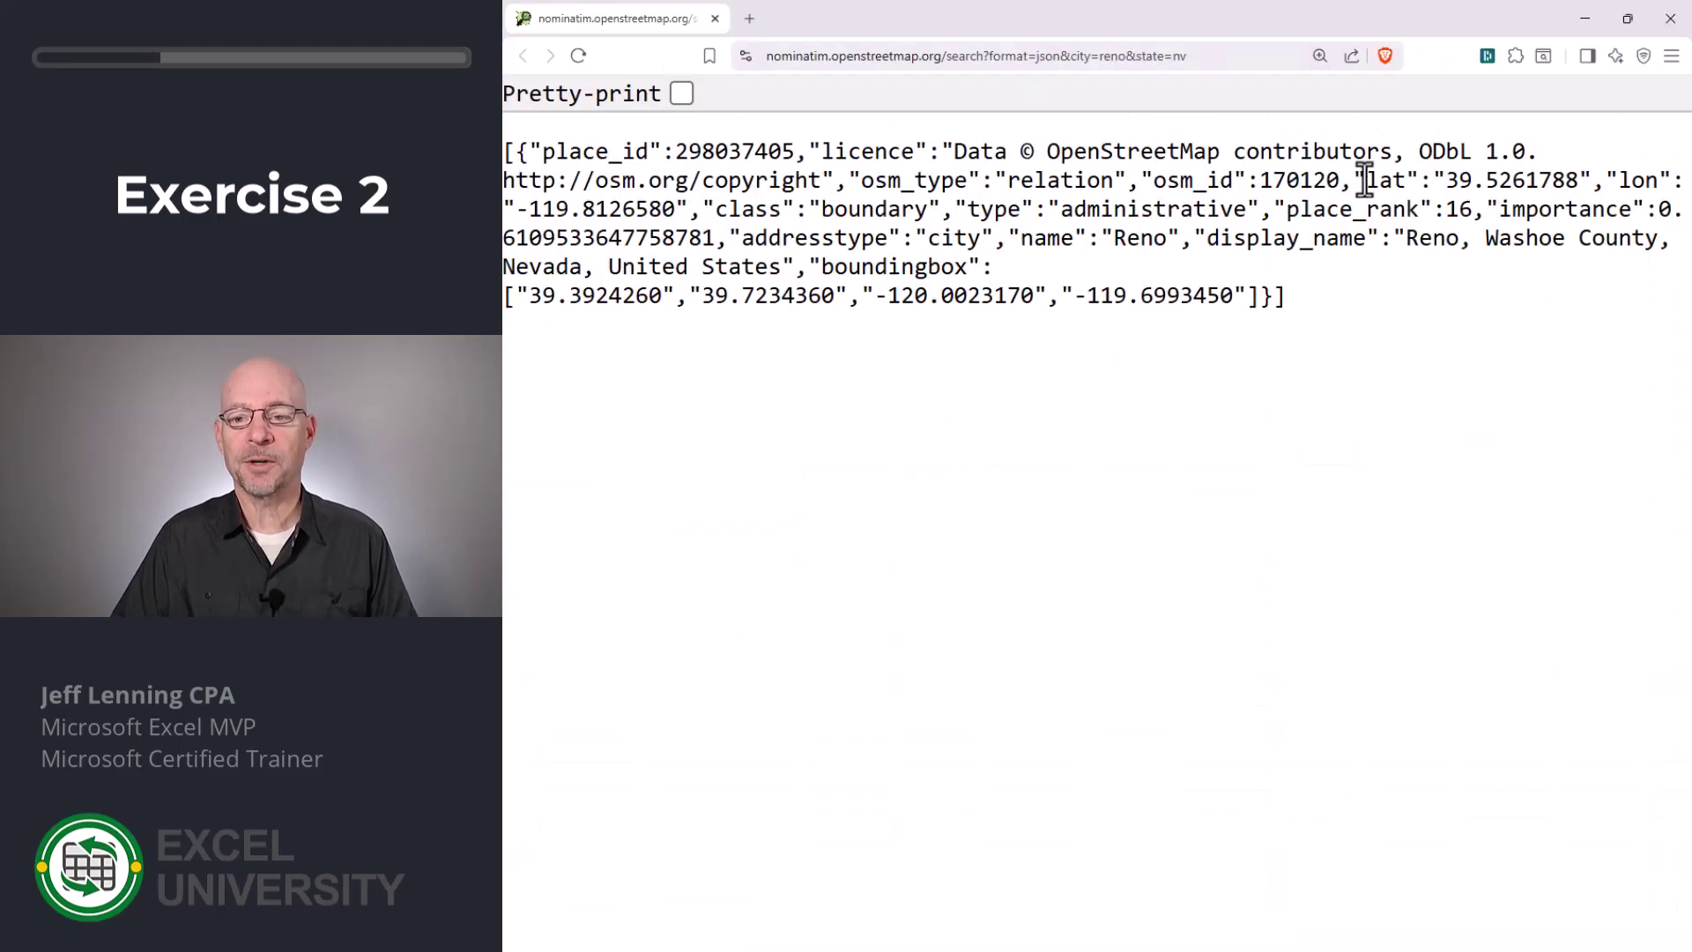
left_click_drag(1366, 180, 1602, 180)
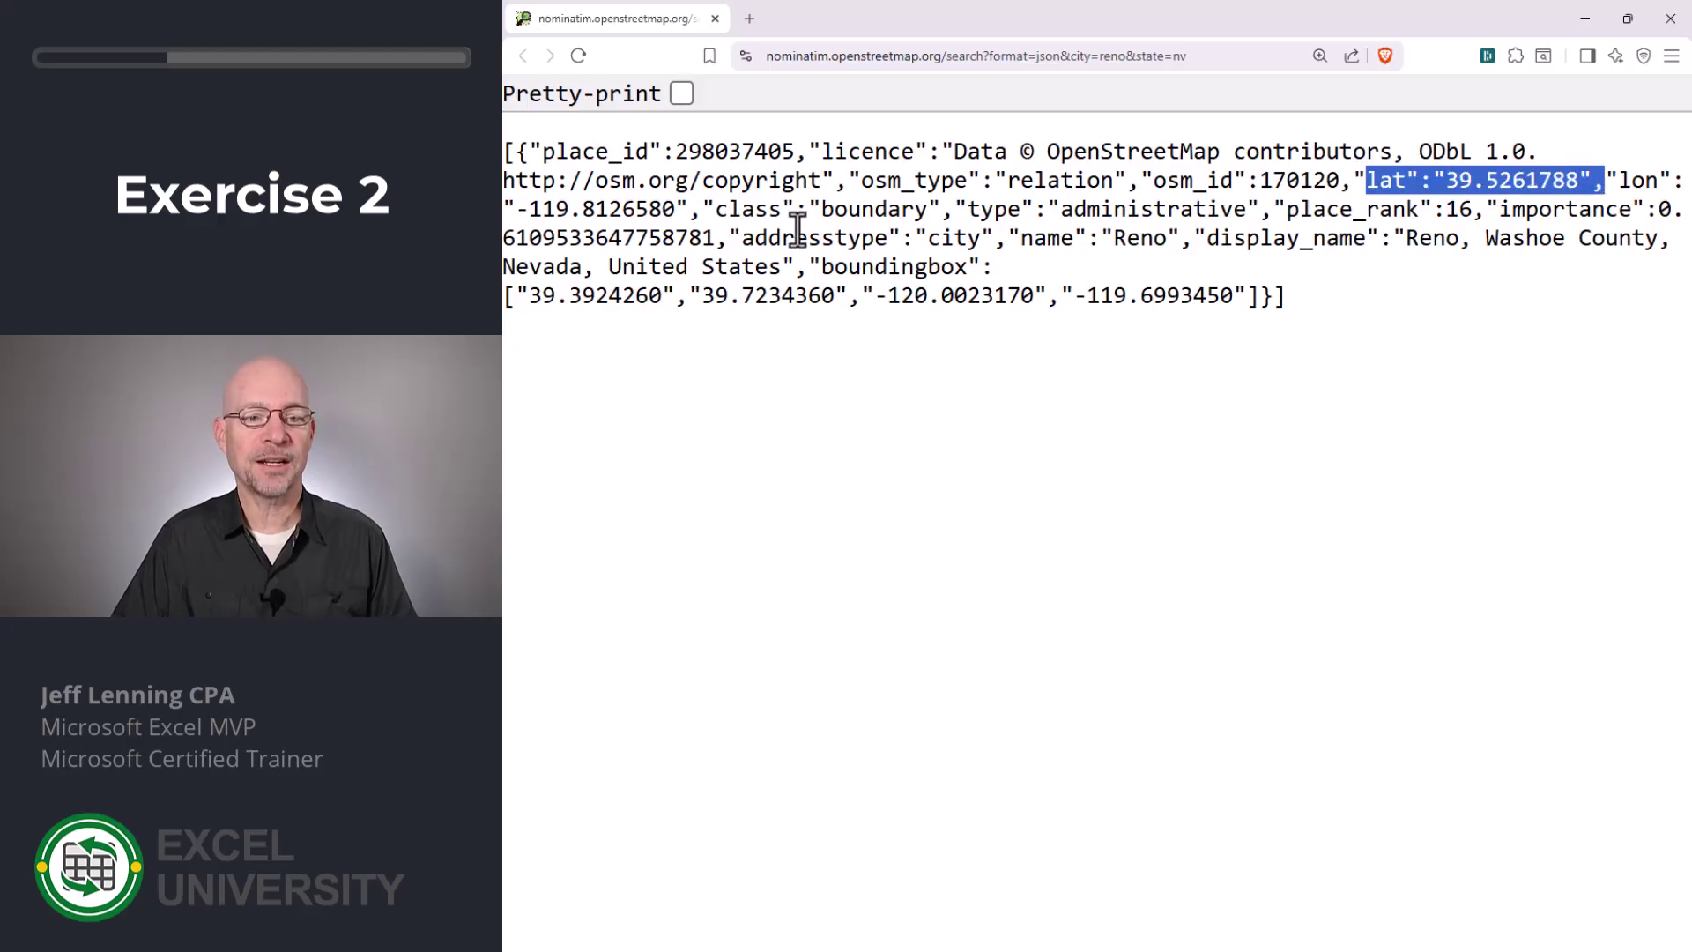
Review the City input Reno and State input NV in the workbook.
key("alt+Tab")
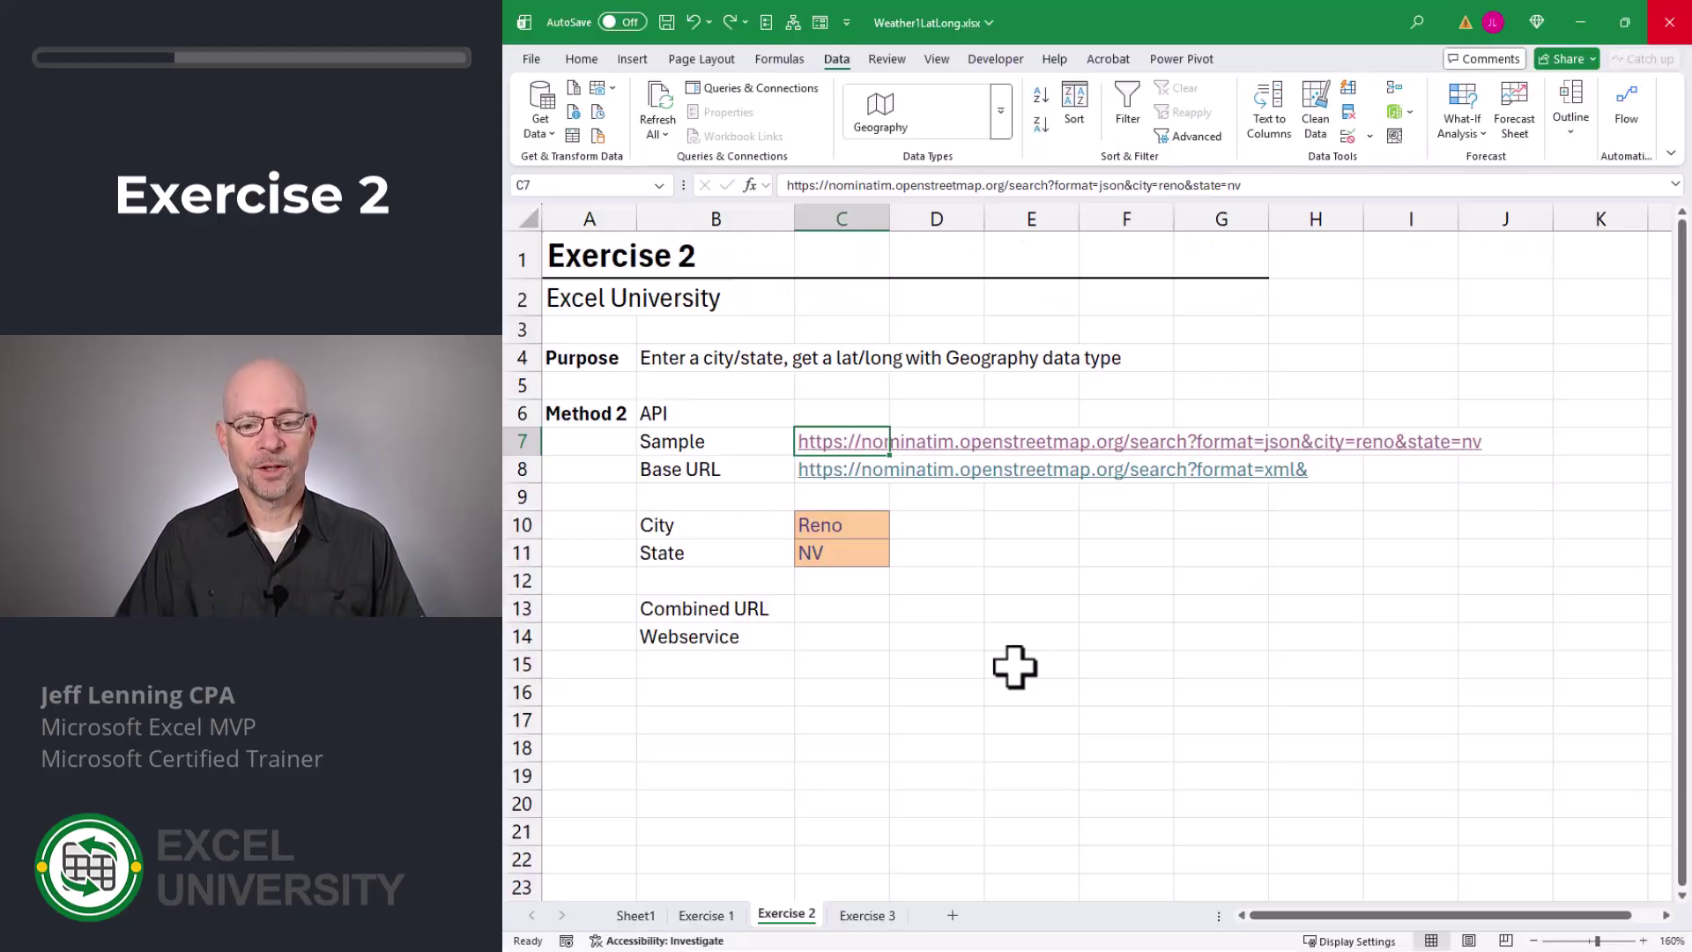
left_click(851, 523)
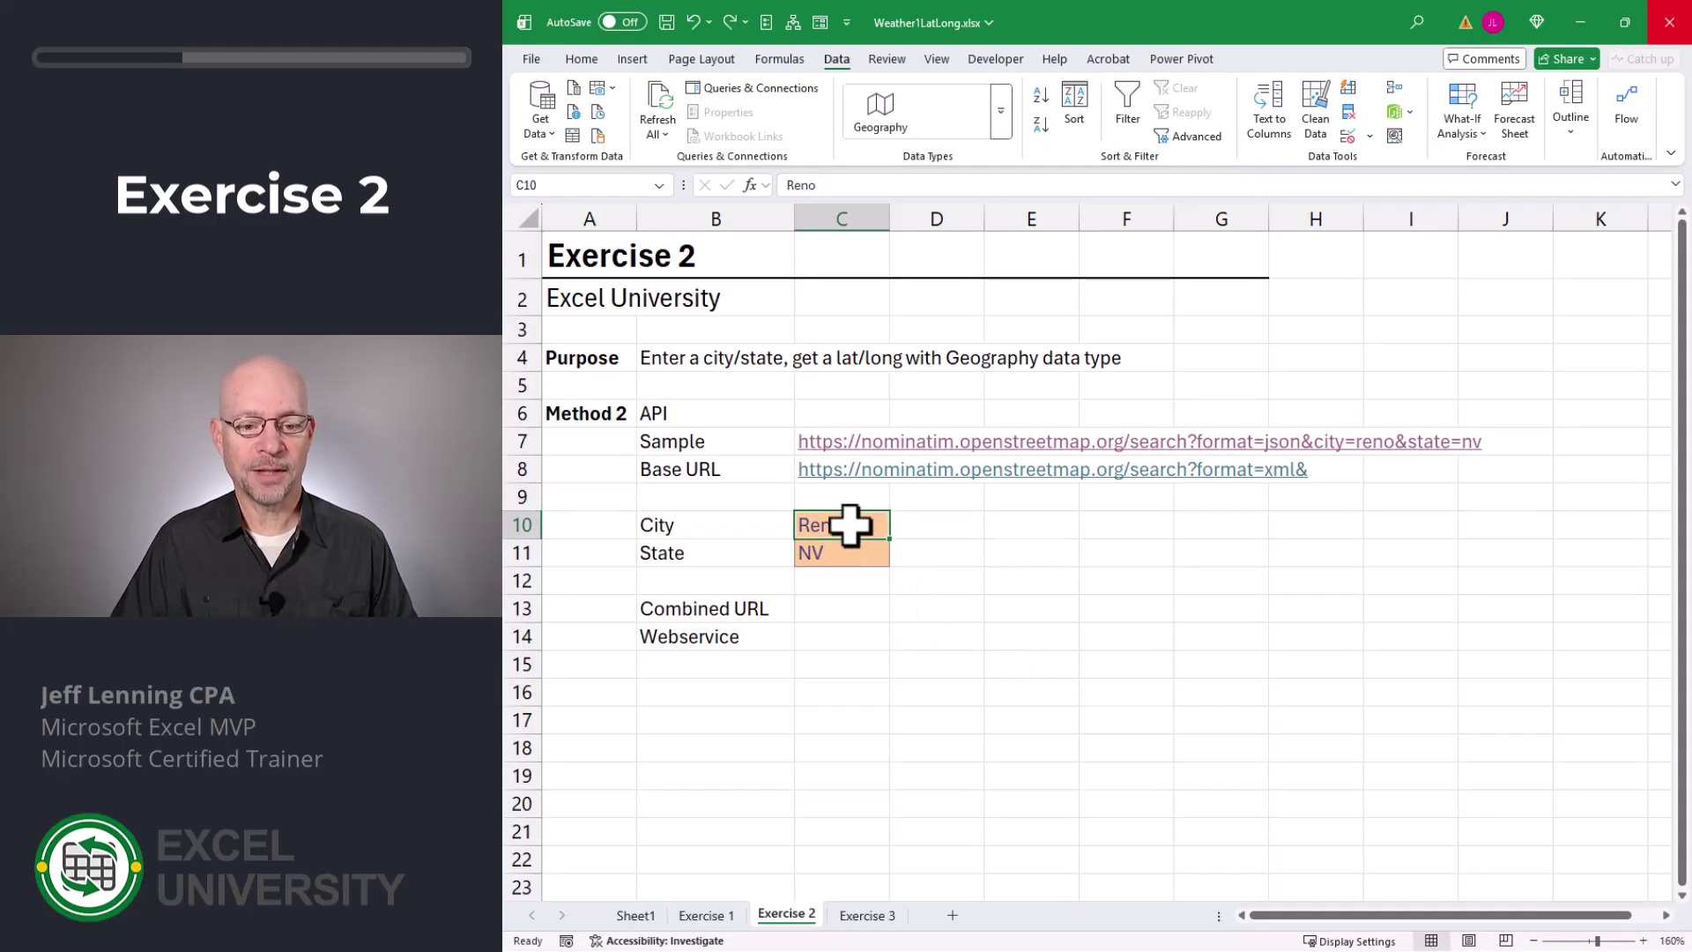
left_click(836, 550)
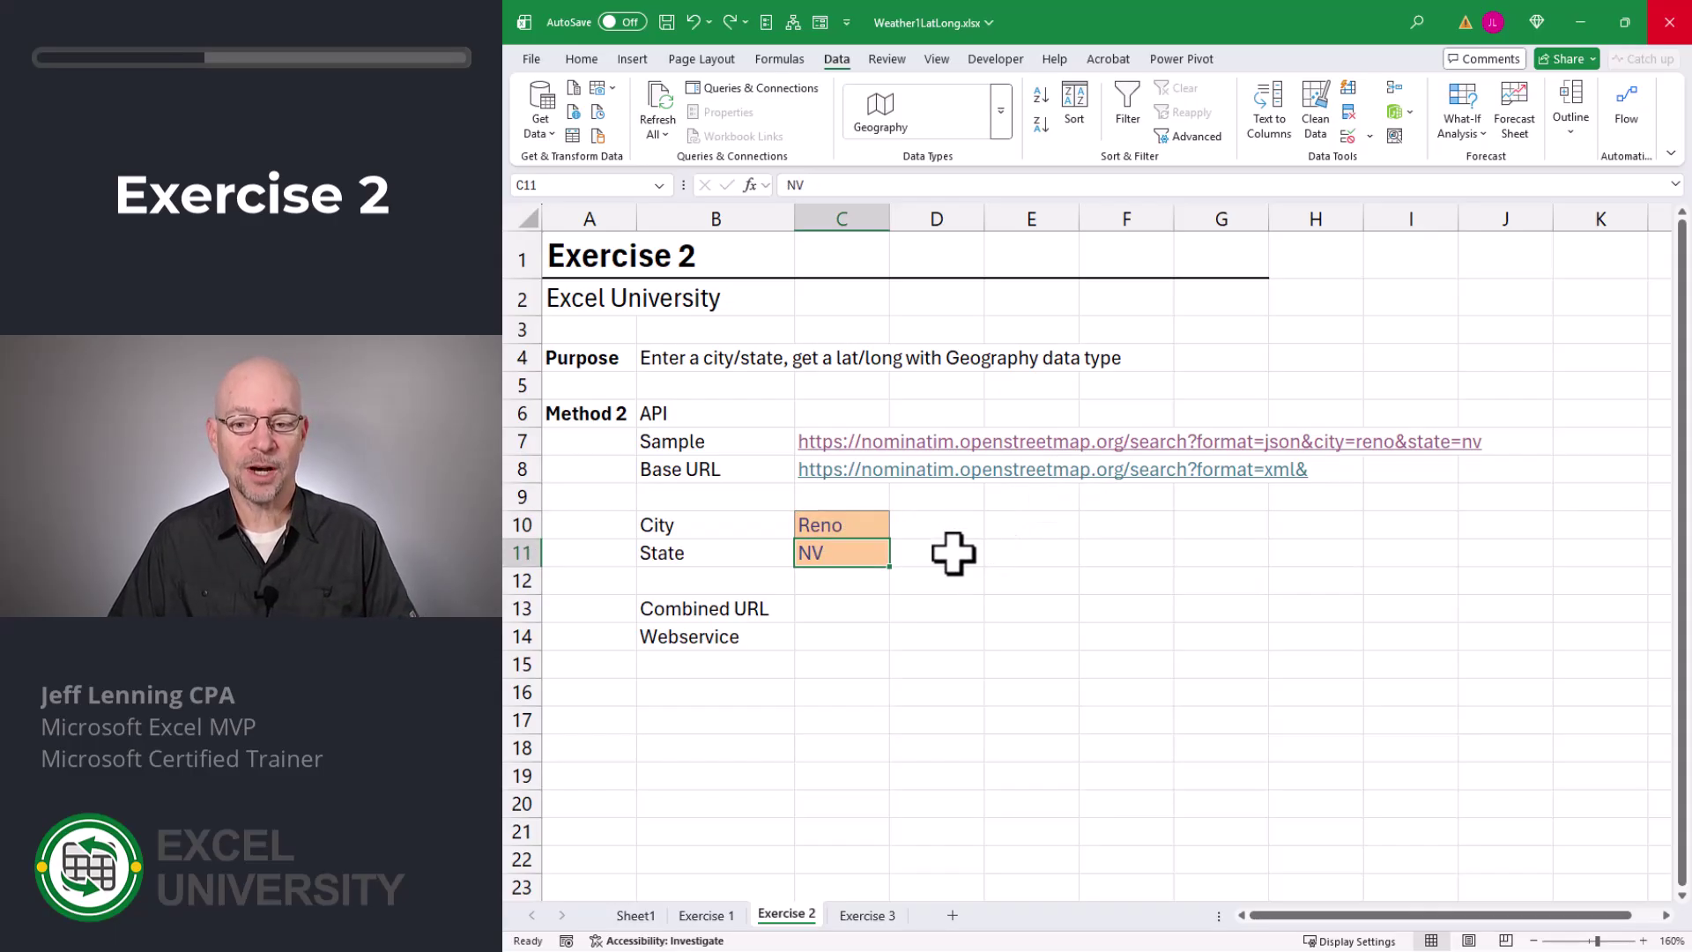
Enter =CONCAT(C8,"city=",C10,"&state=",C11) in C13.
key("Down")
key("Down")
type("=con")
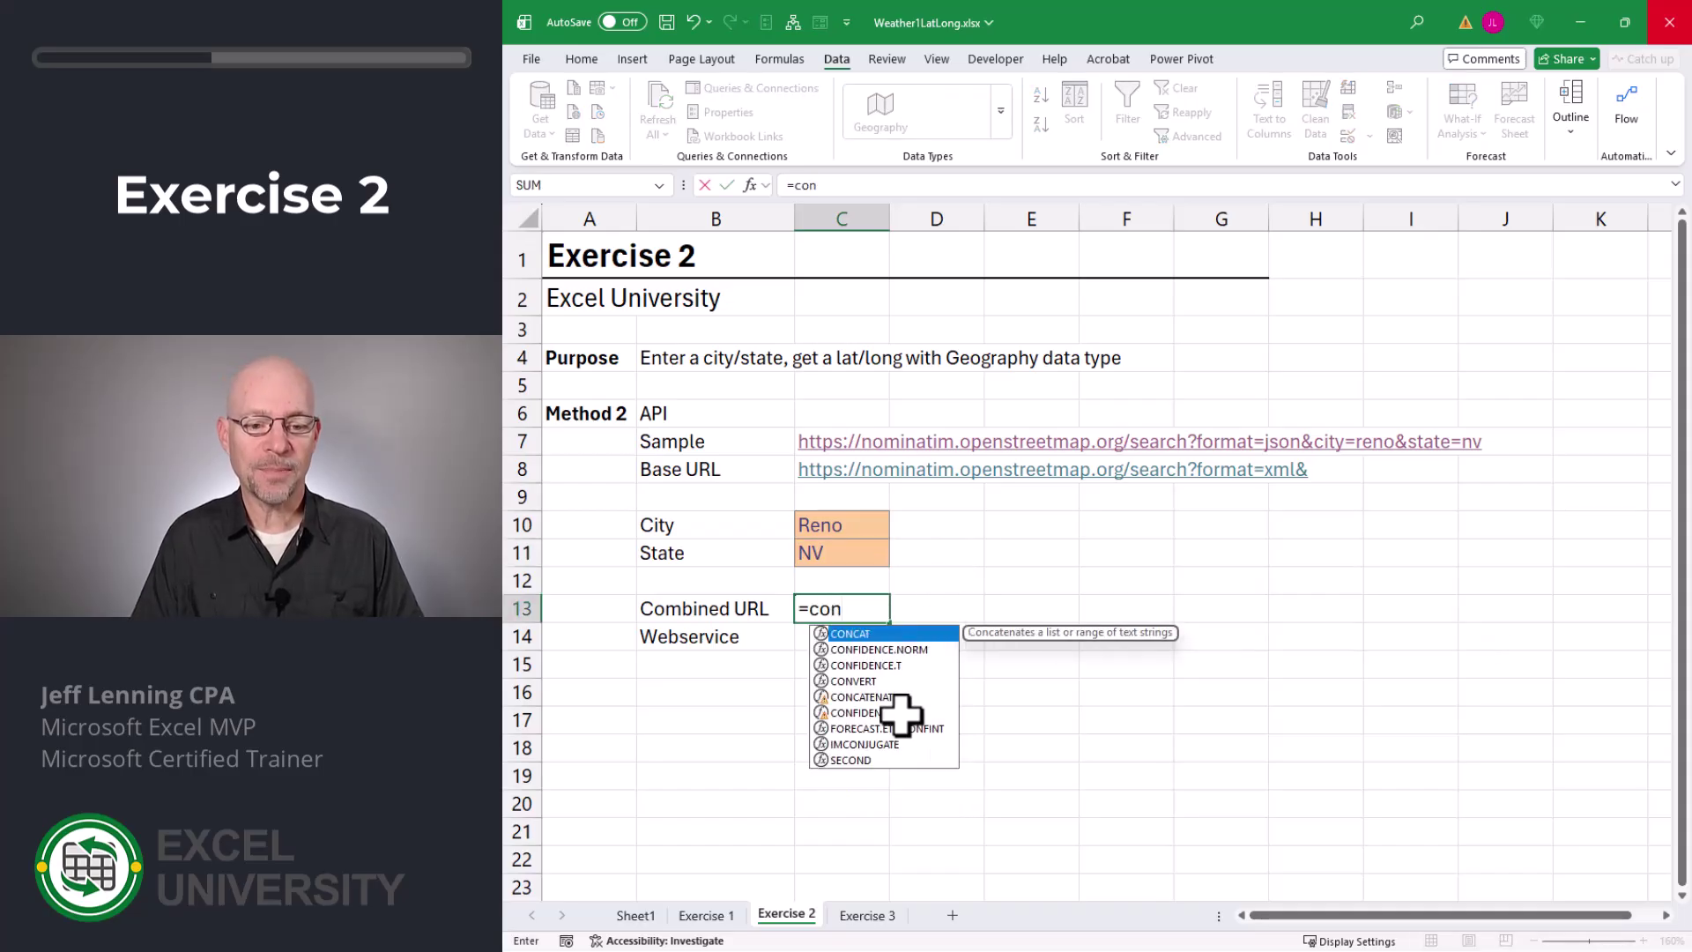
key("Tab")
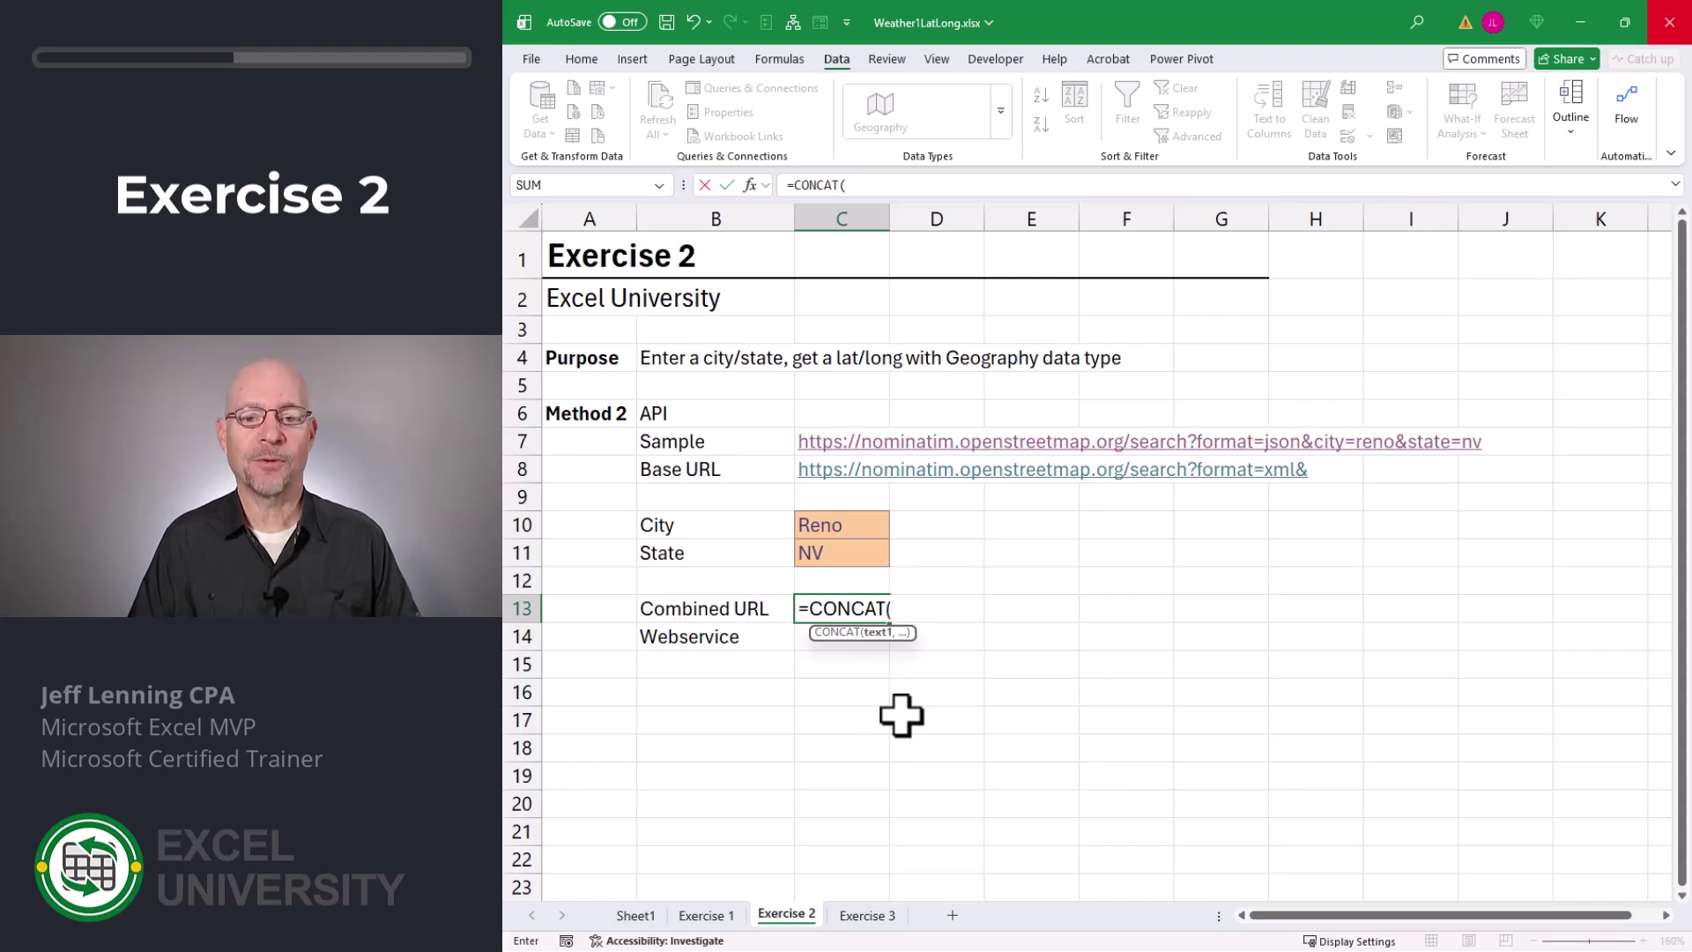
key("Up")
key("Up")
key("Up")
key("Up")
key("Up")
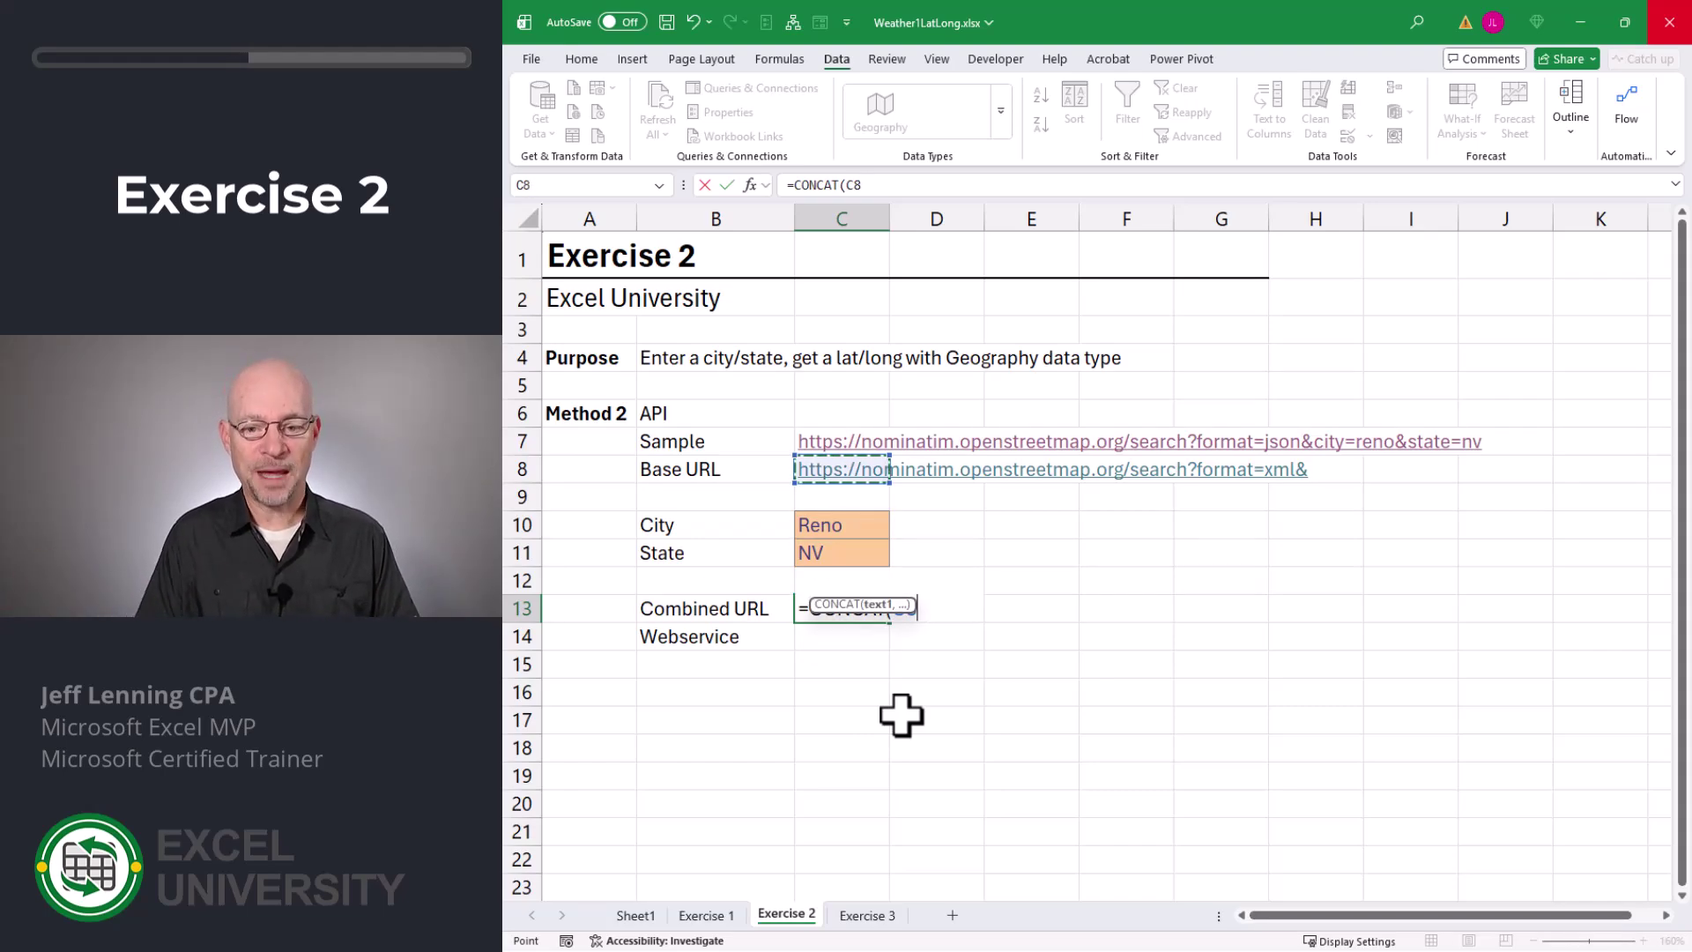
type(",")
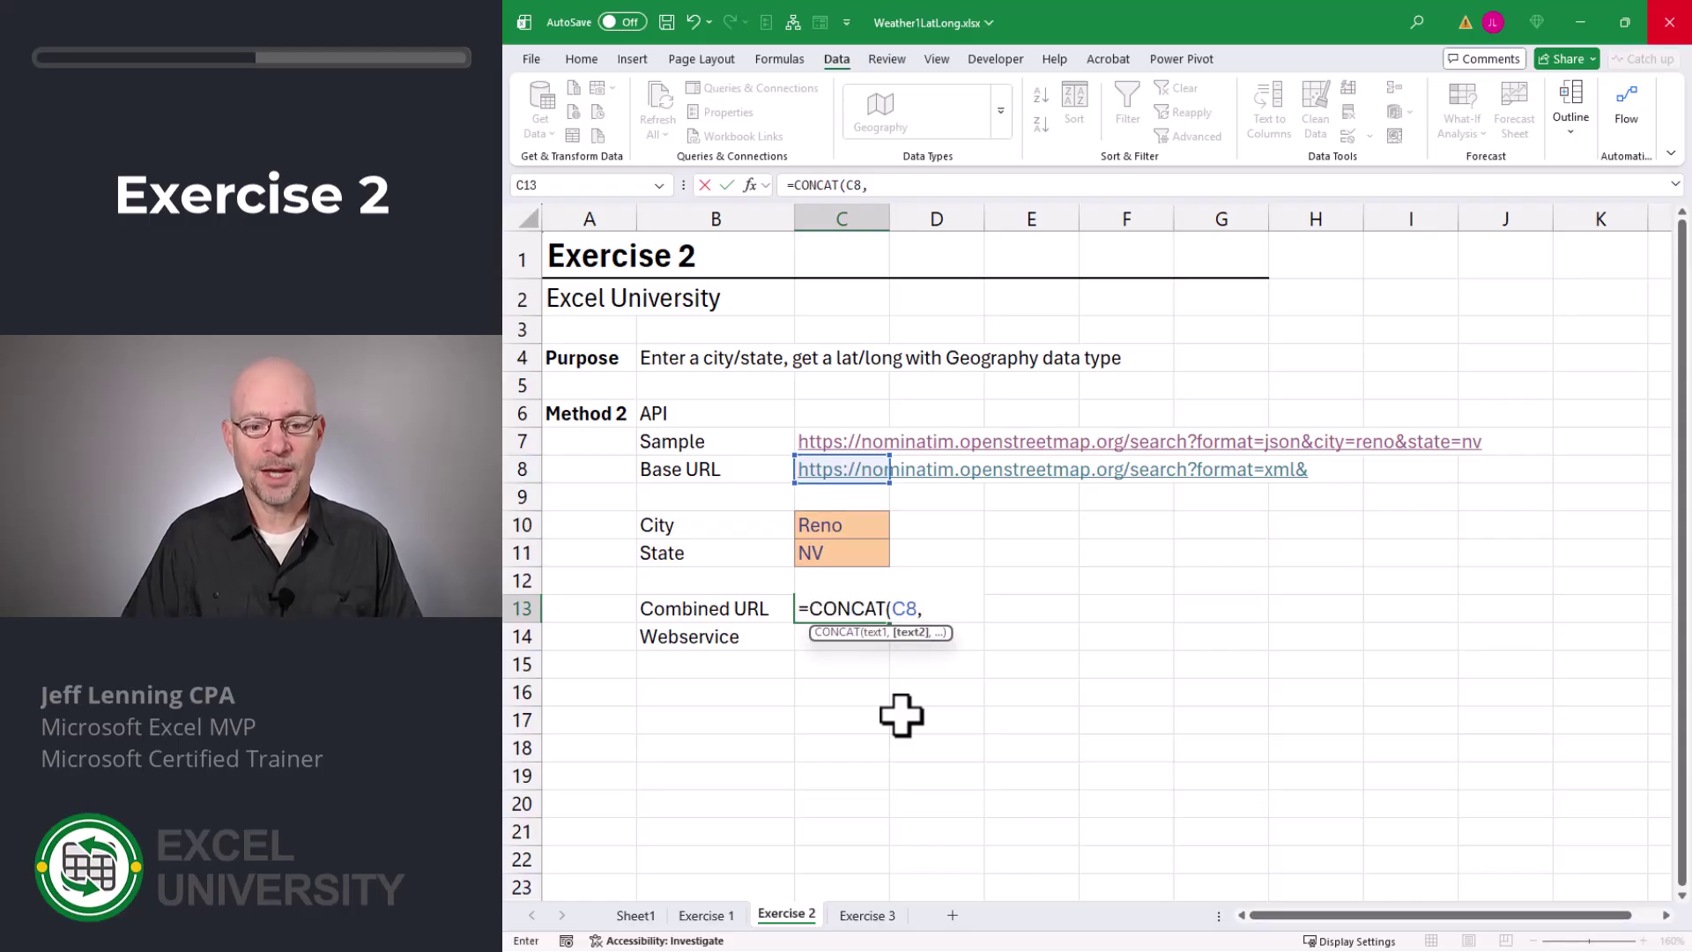
type("\"city=\",")
key("Up")
key("Up")
key("Up")
type(",\"")
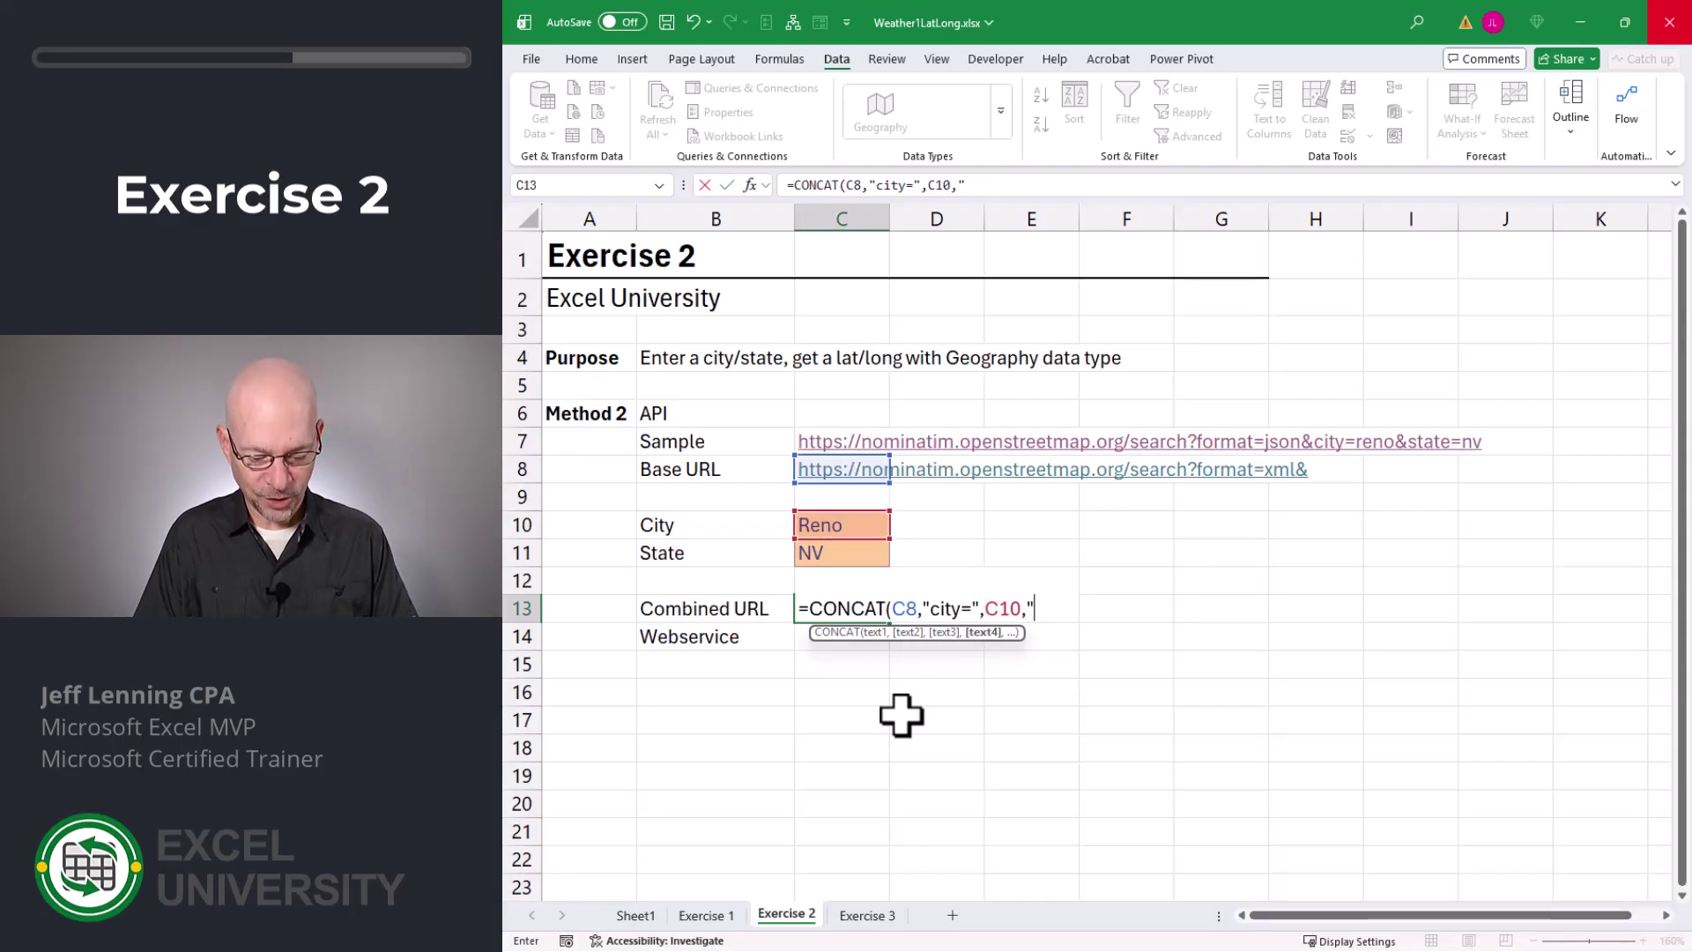
type("&state=\"")
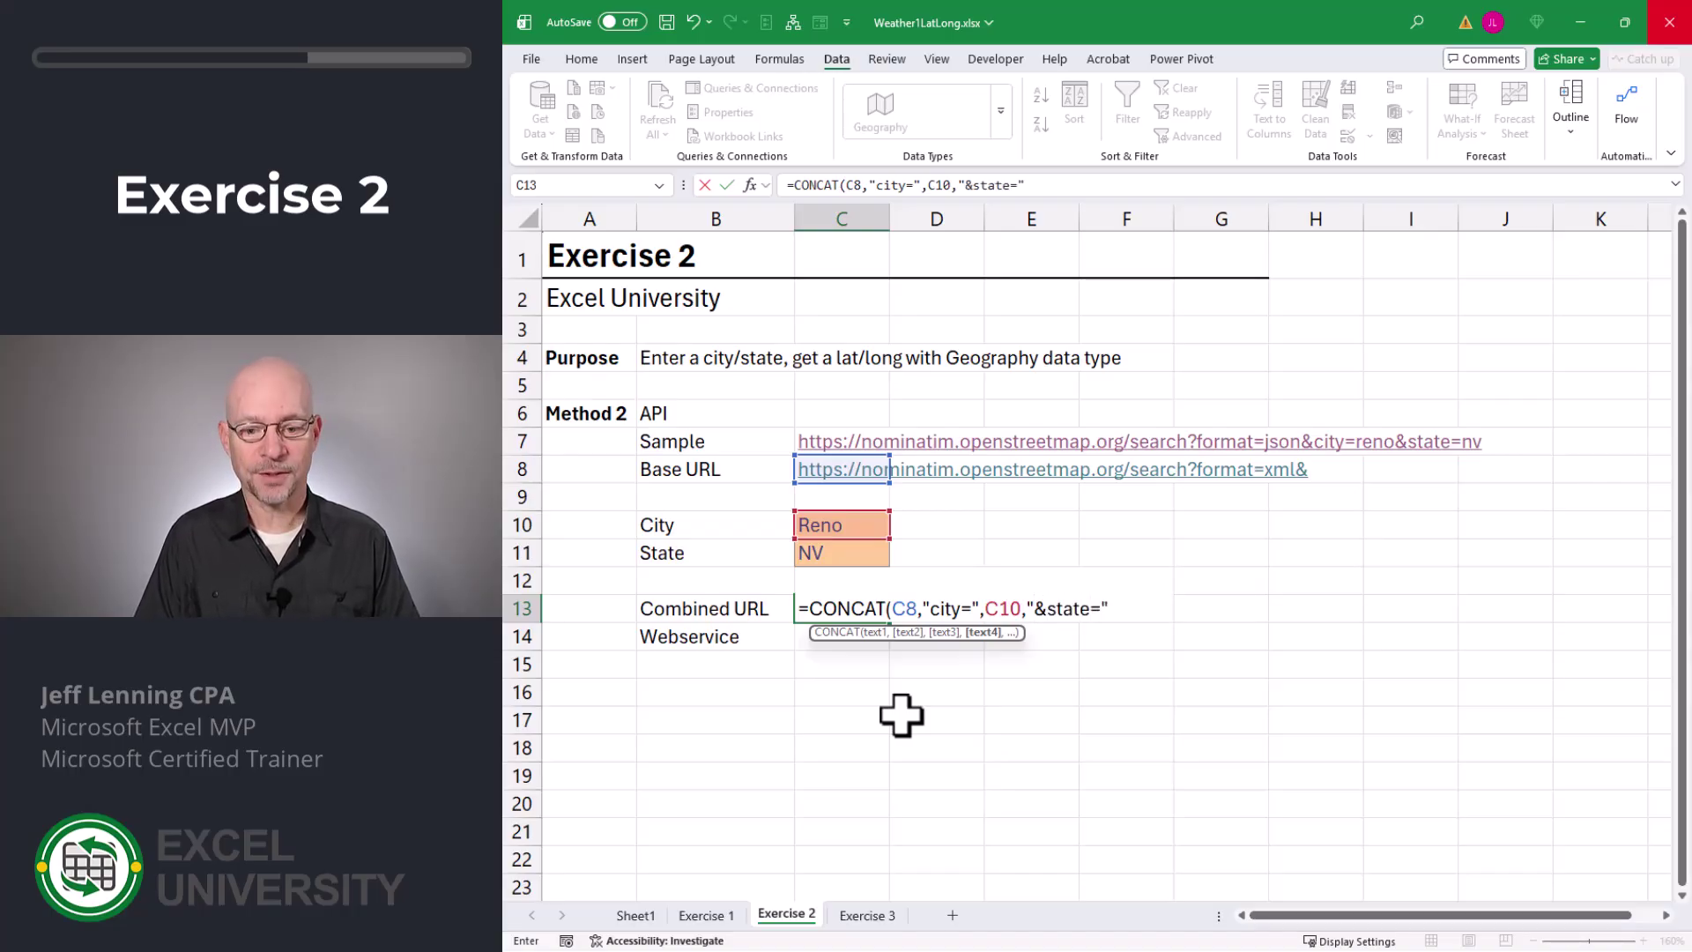
type(",")
key("Up")
key("Up")
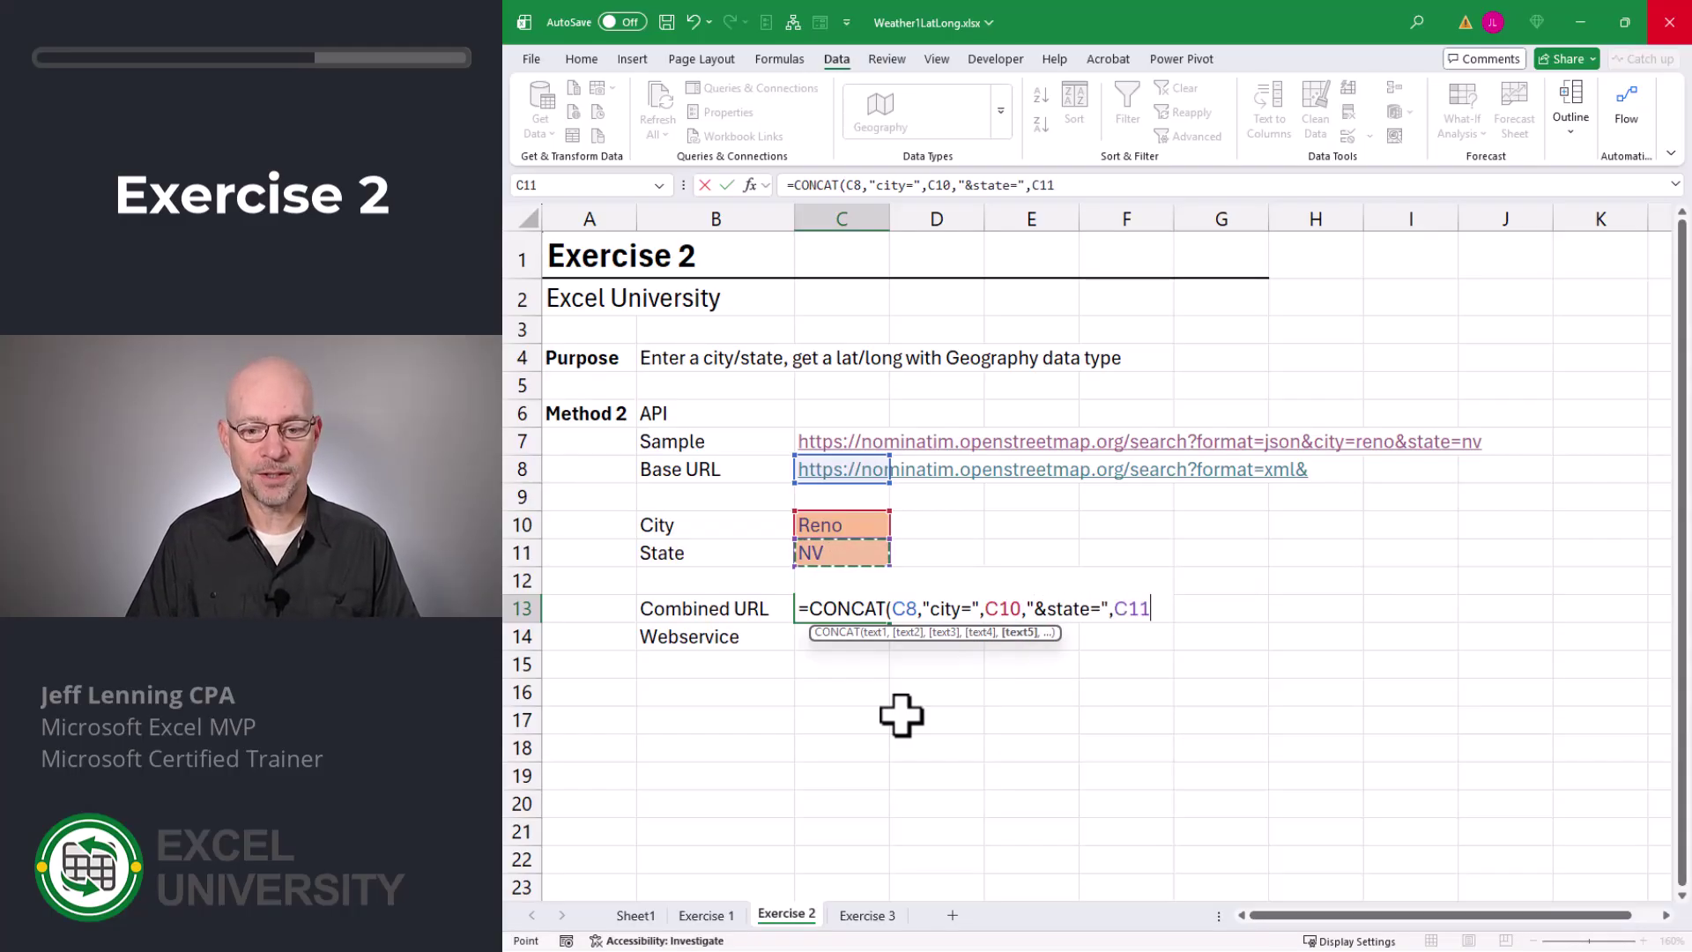
type(")")
key("Return")
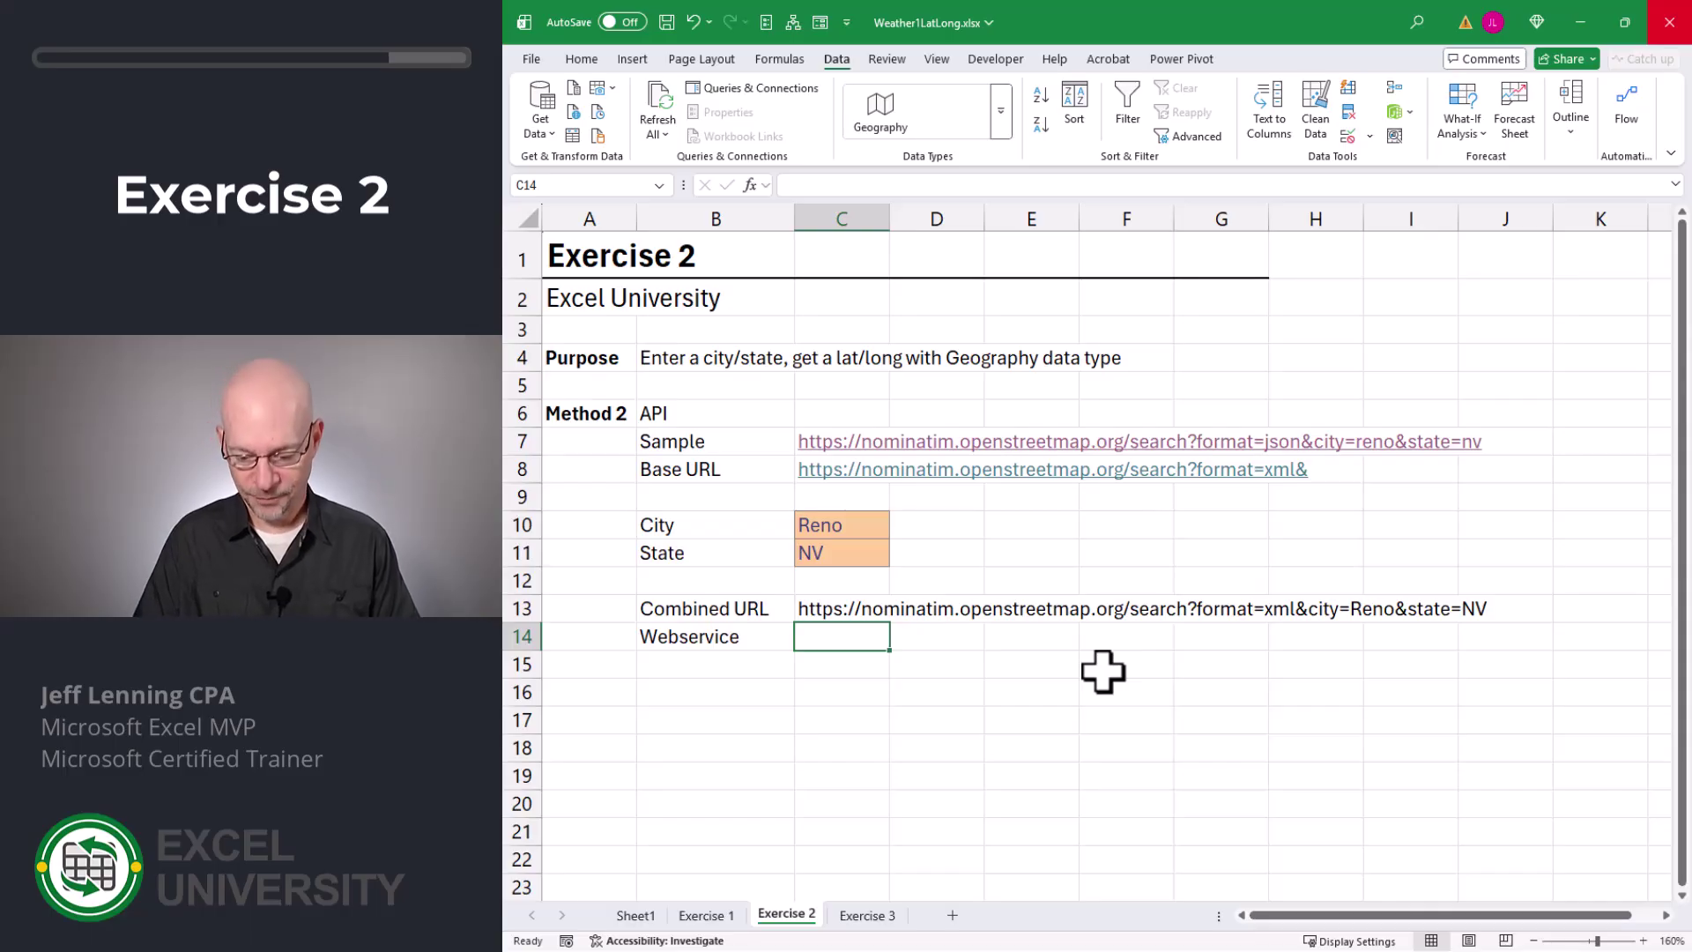
Enter =WEBSERVICE(C13) in C14 to return Reno's XML response.
type("=web")
key("Tab")
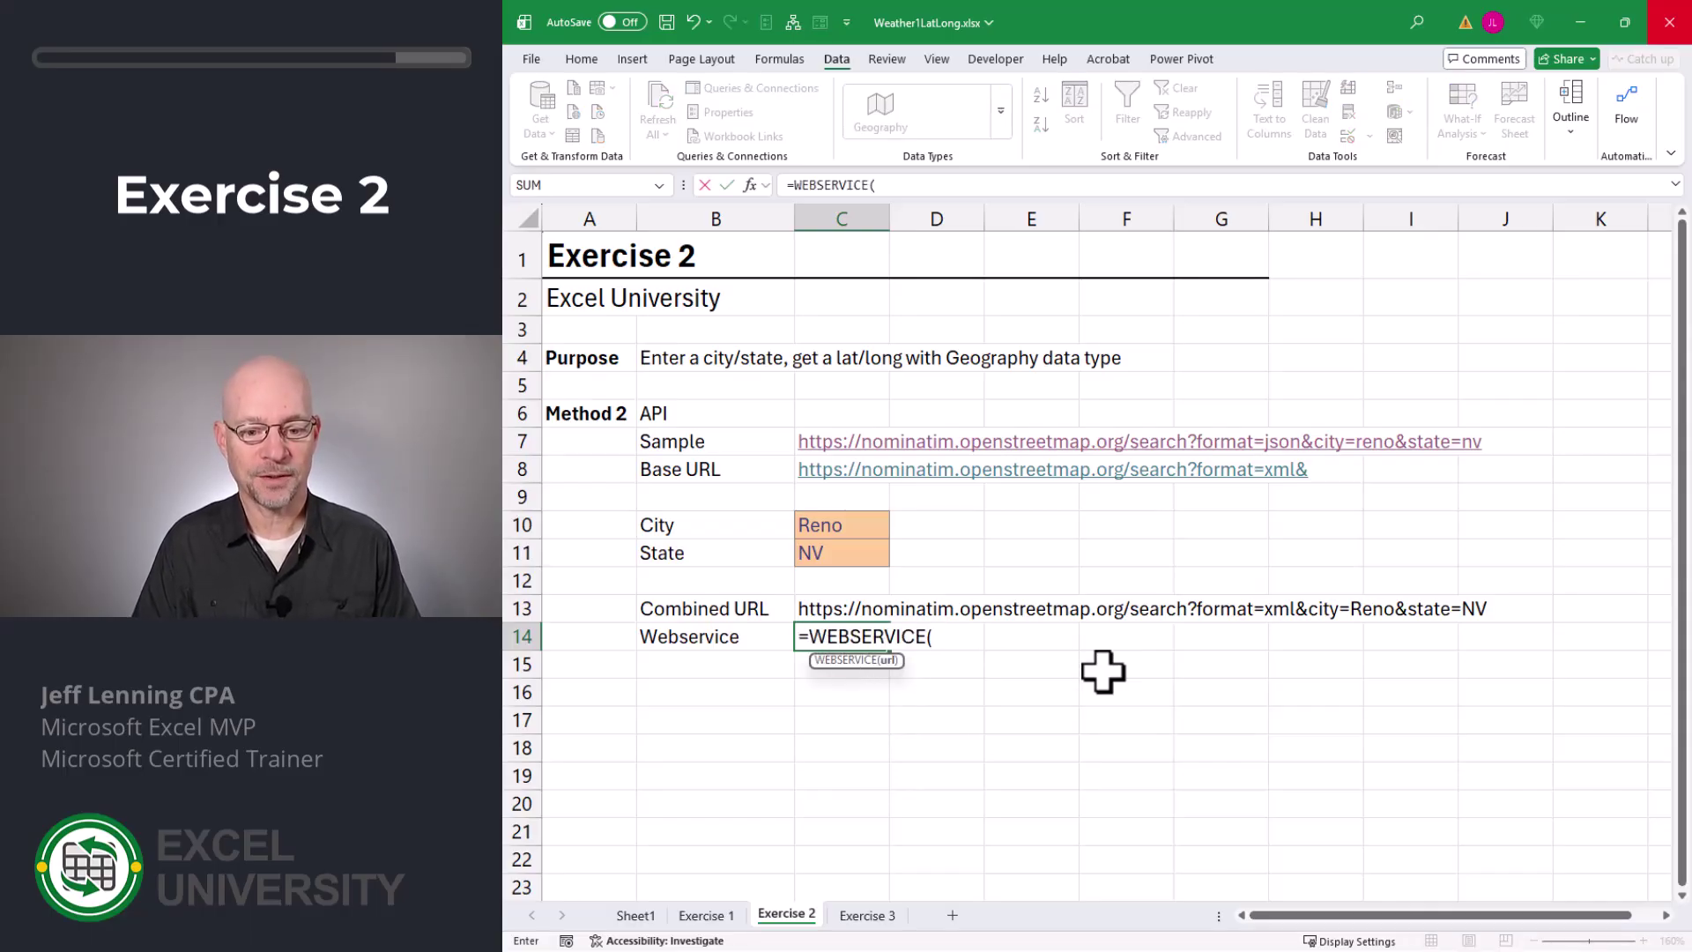
key("Up")
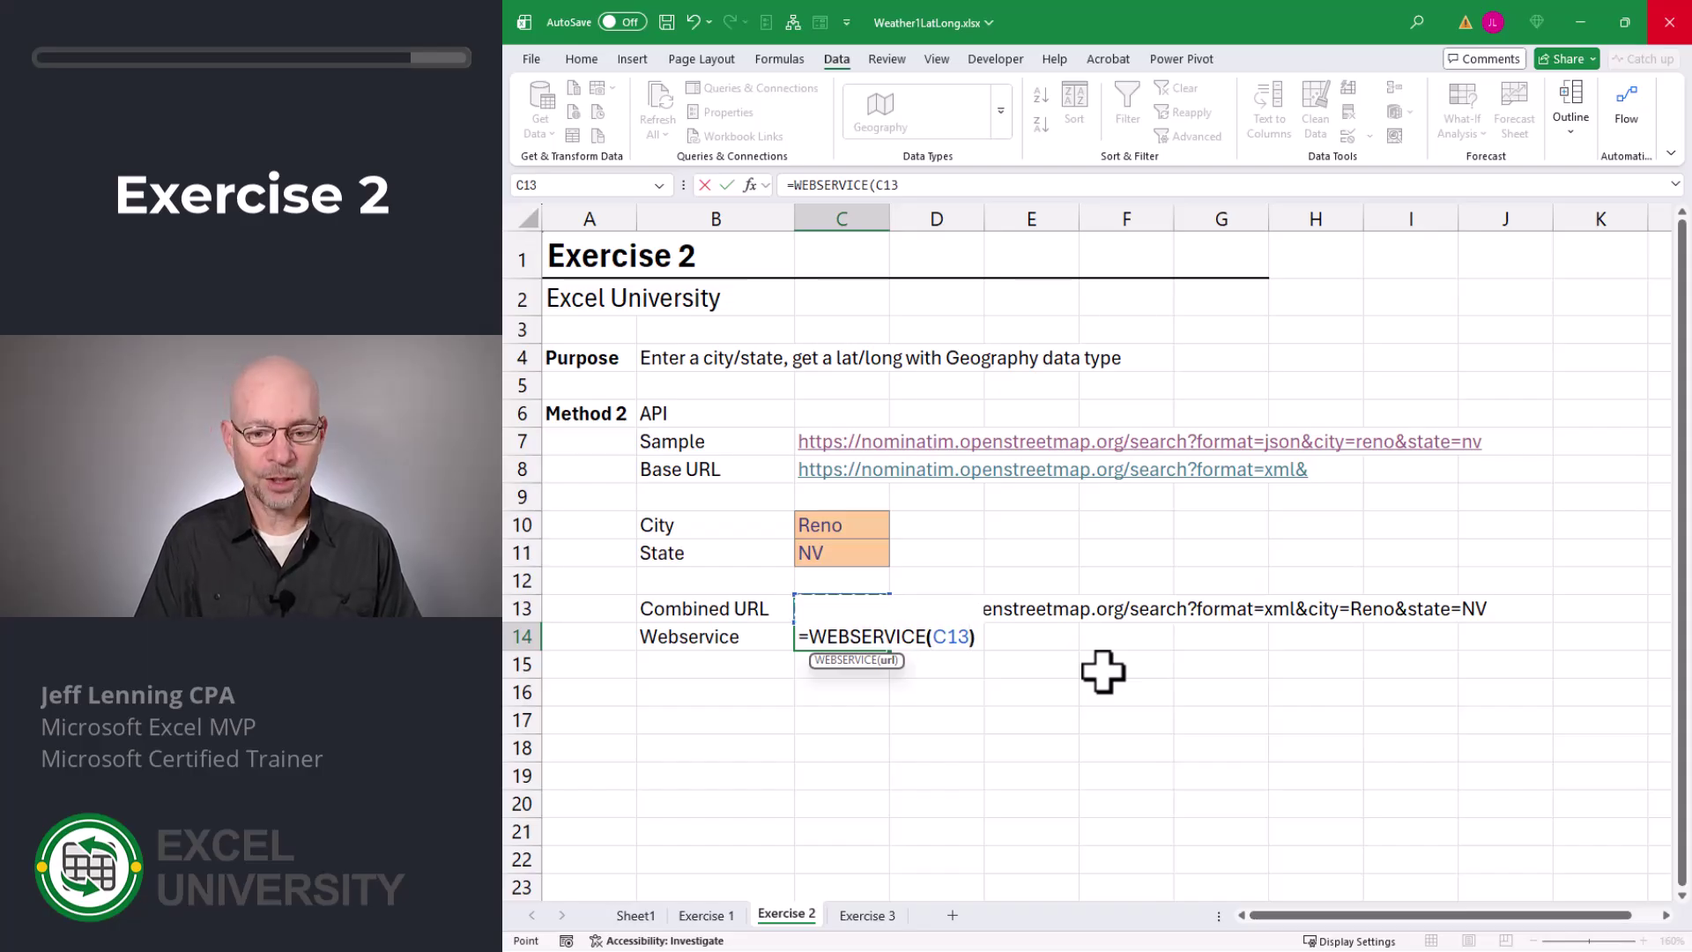
type(")")
key("Return")
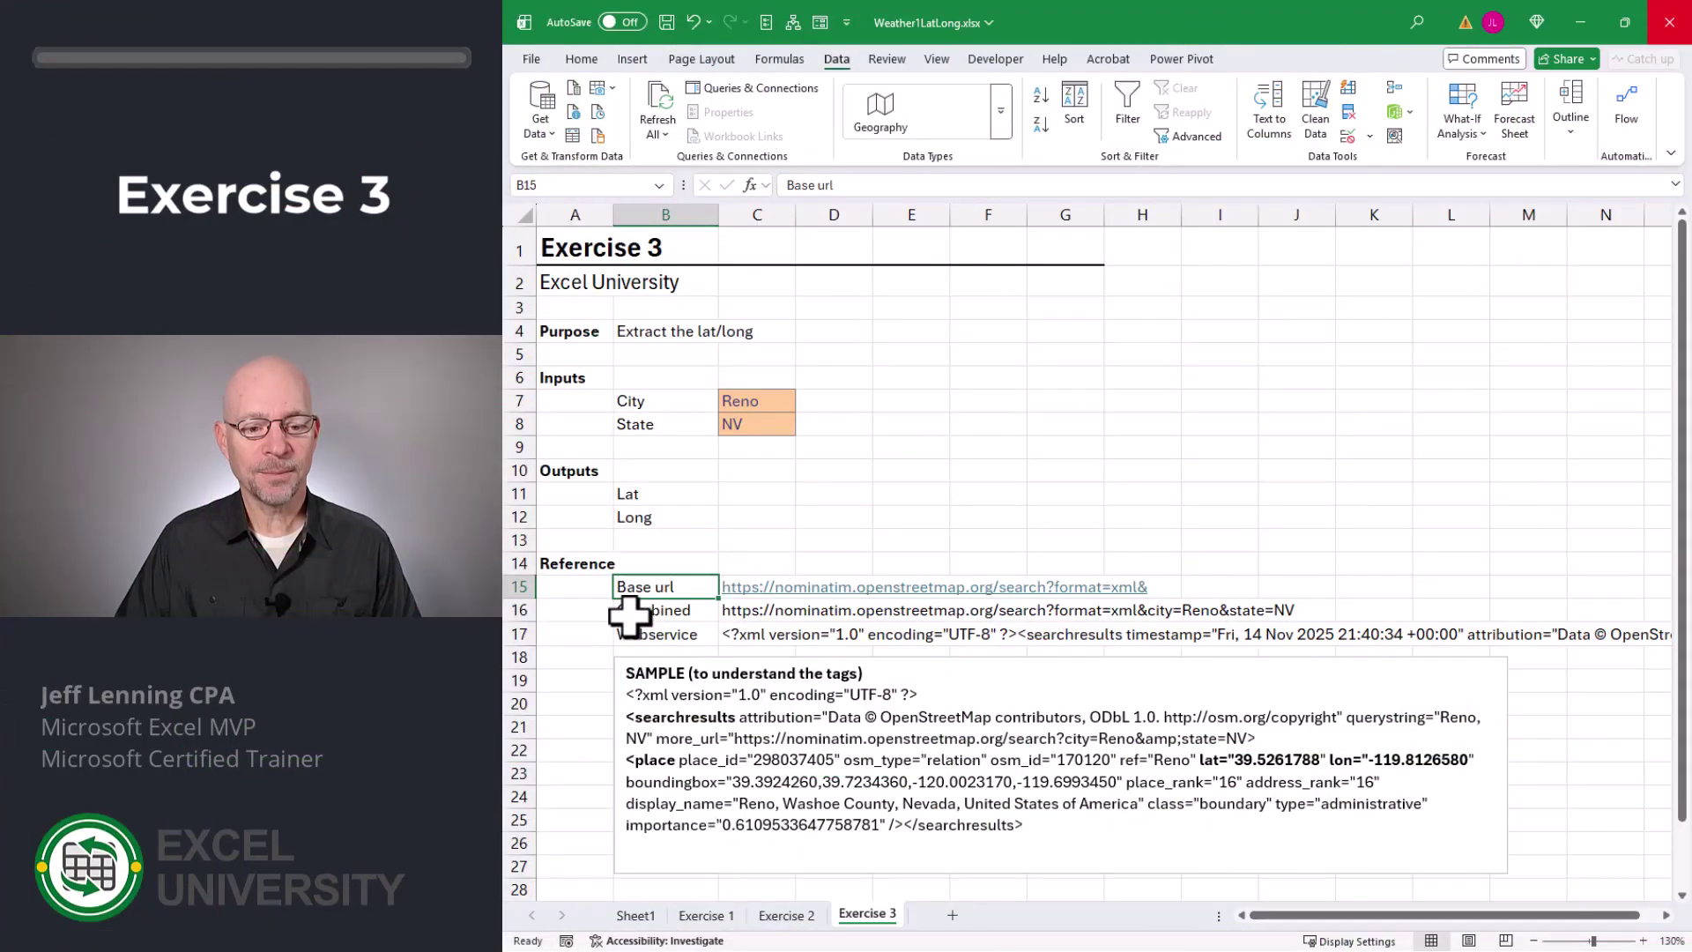
Point out the Combined URL and Webservice reference rows on Exercise 3.
left_click(648, 610)
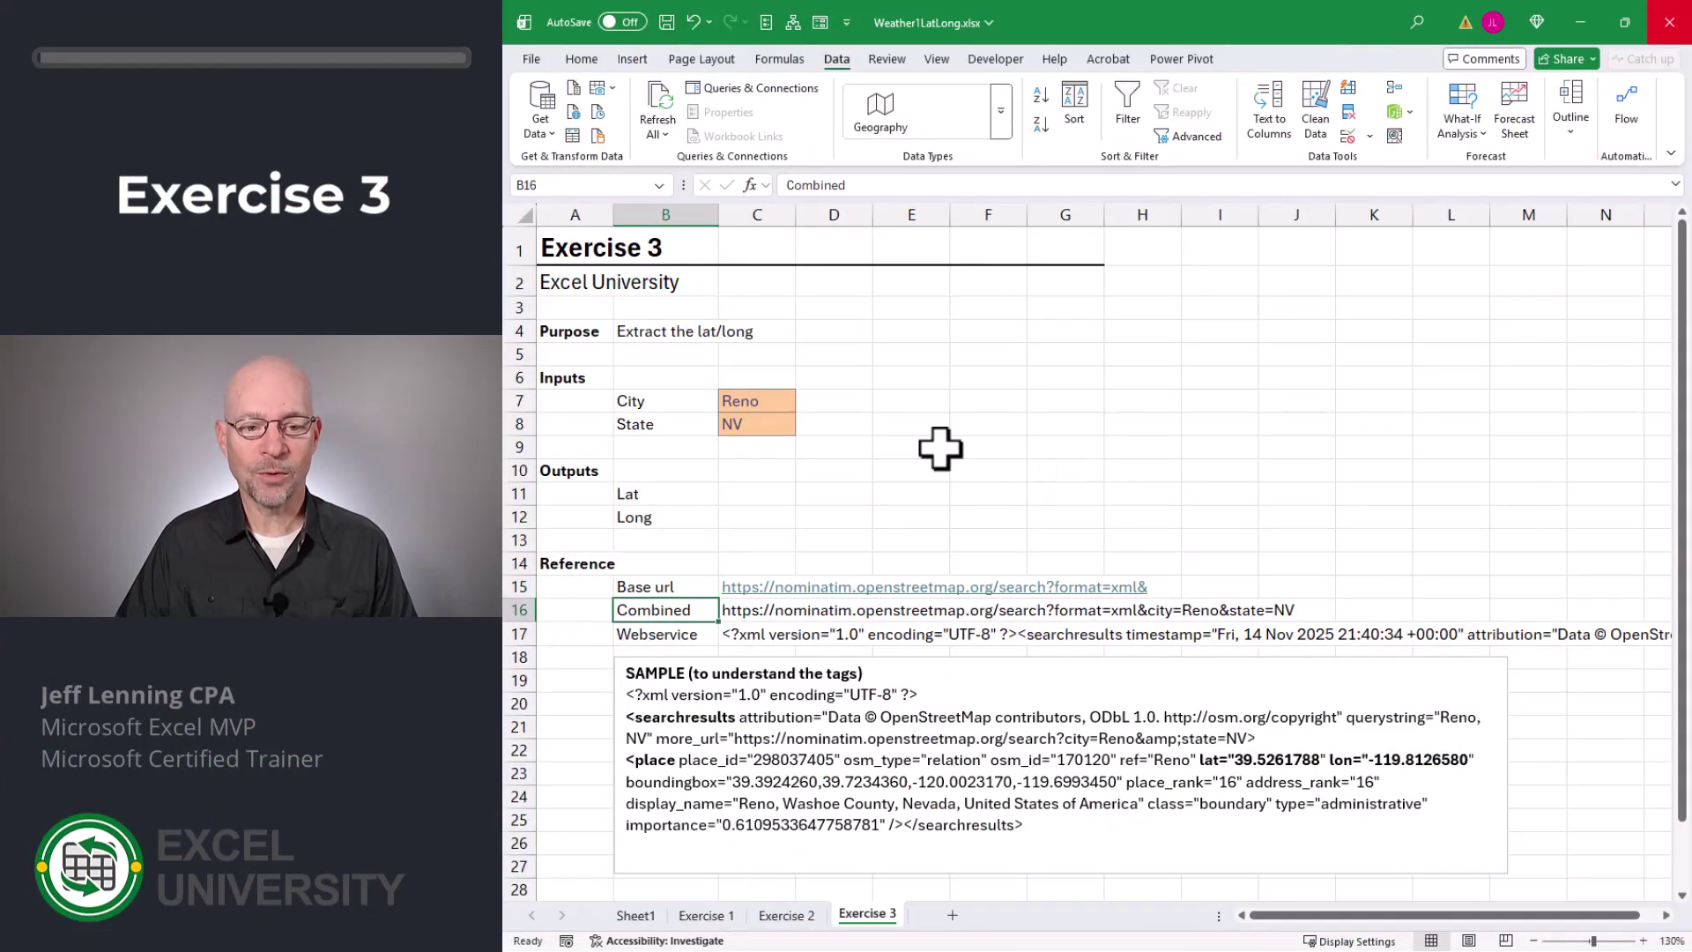
left_click(632, 635)
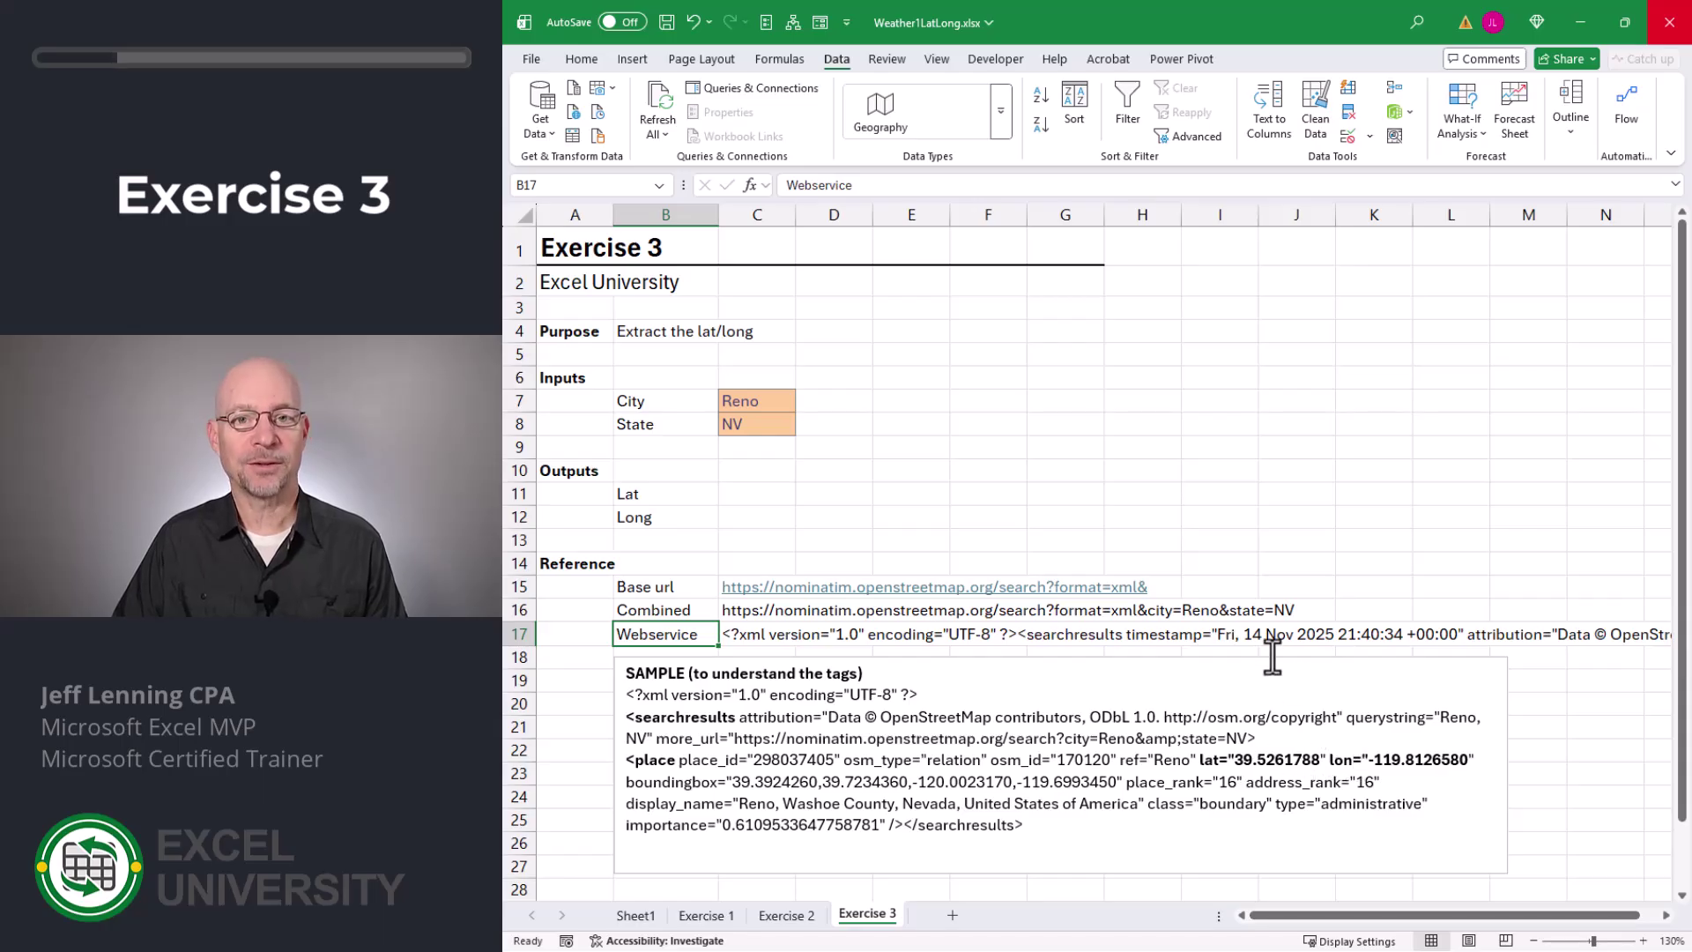
key("Up")
key("Up")
key("Up")
key("Up")
key("Up")
key("Up")
key("Right")
type("=fil")
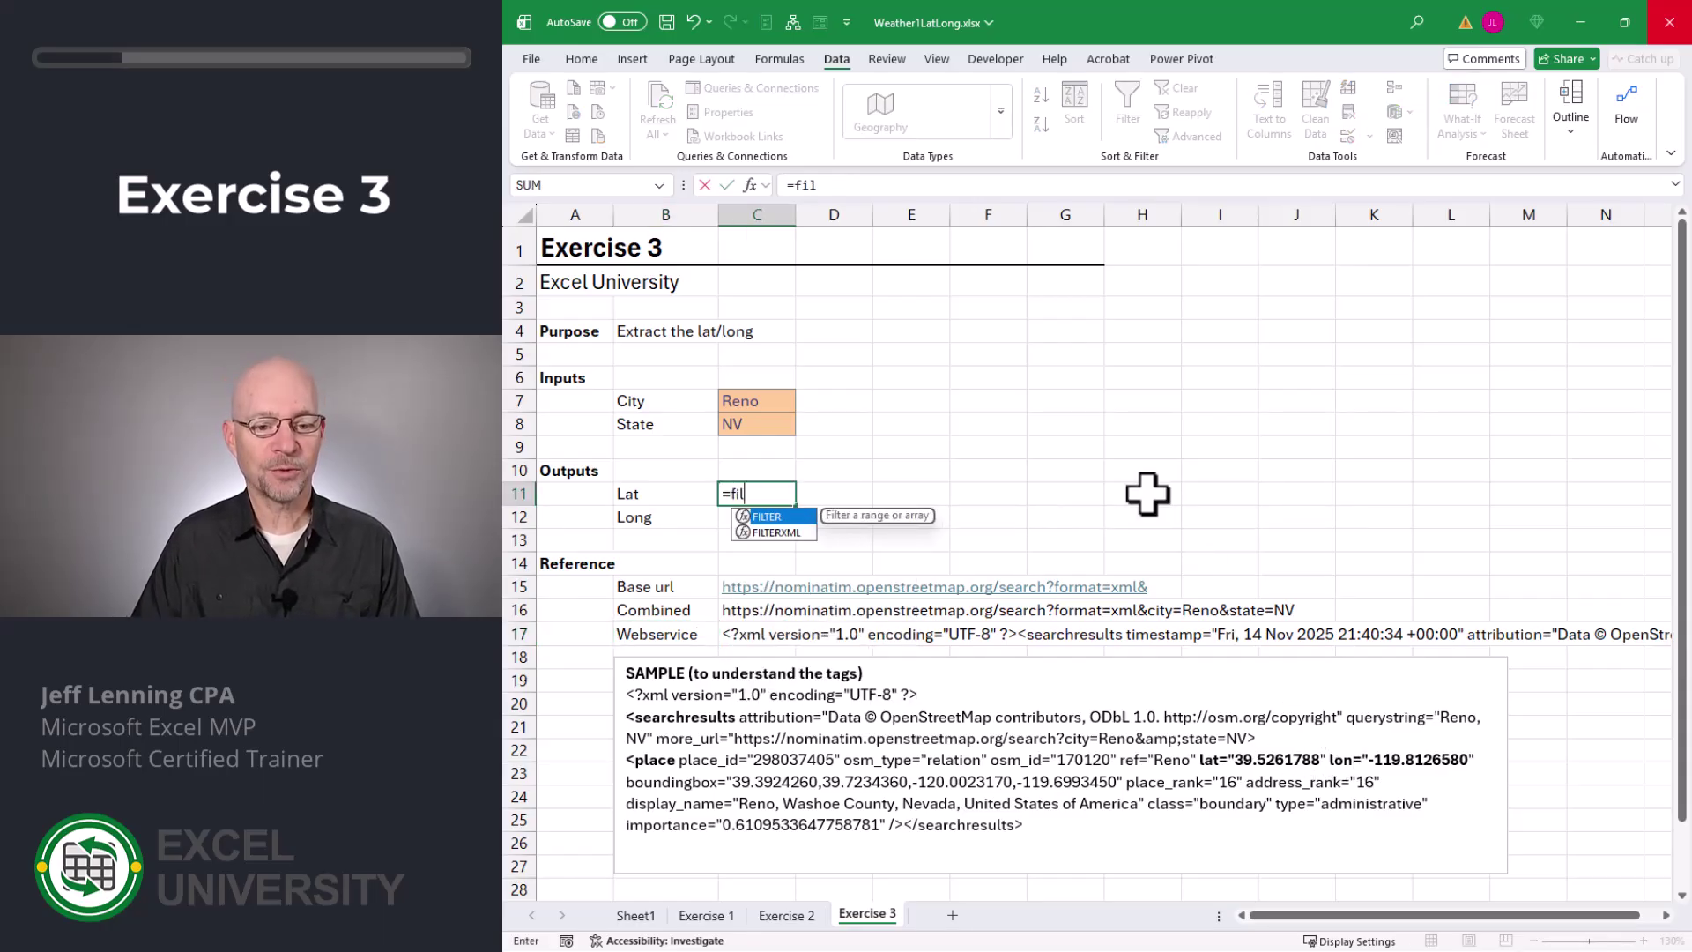
key("Down")
key("Tab")
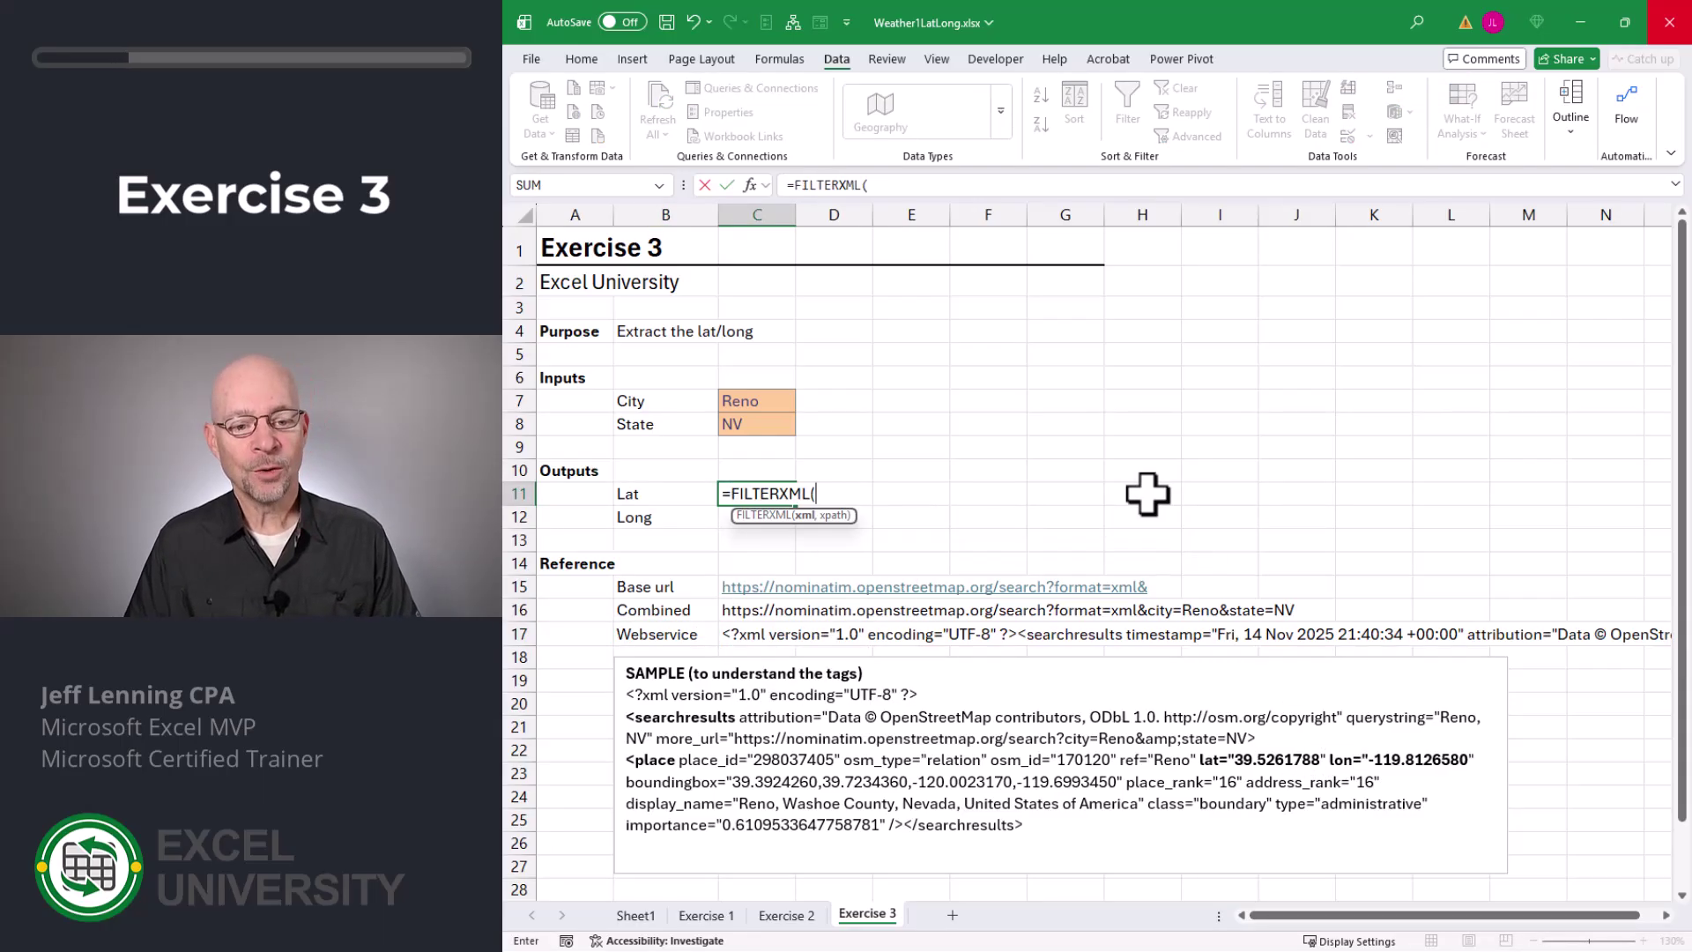
key("Down")
key("Down")
key("Down")
key("Down")
key("Down")
key("Down")
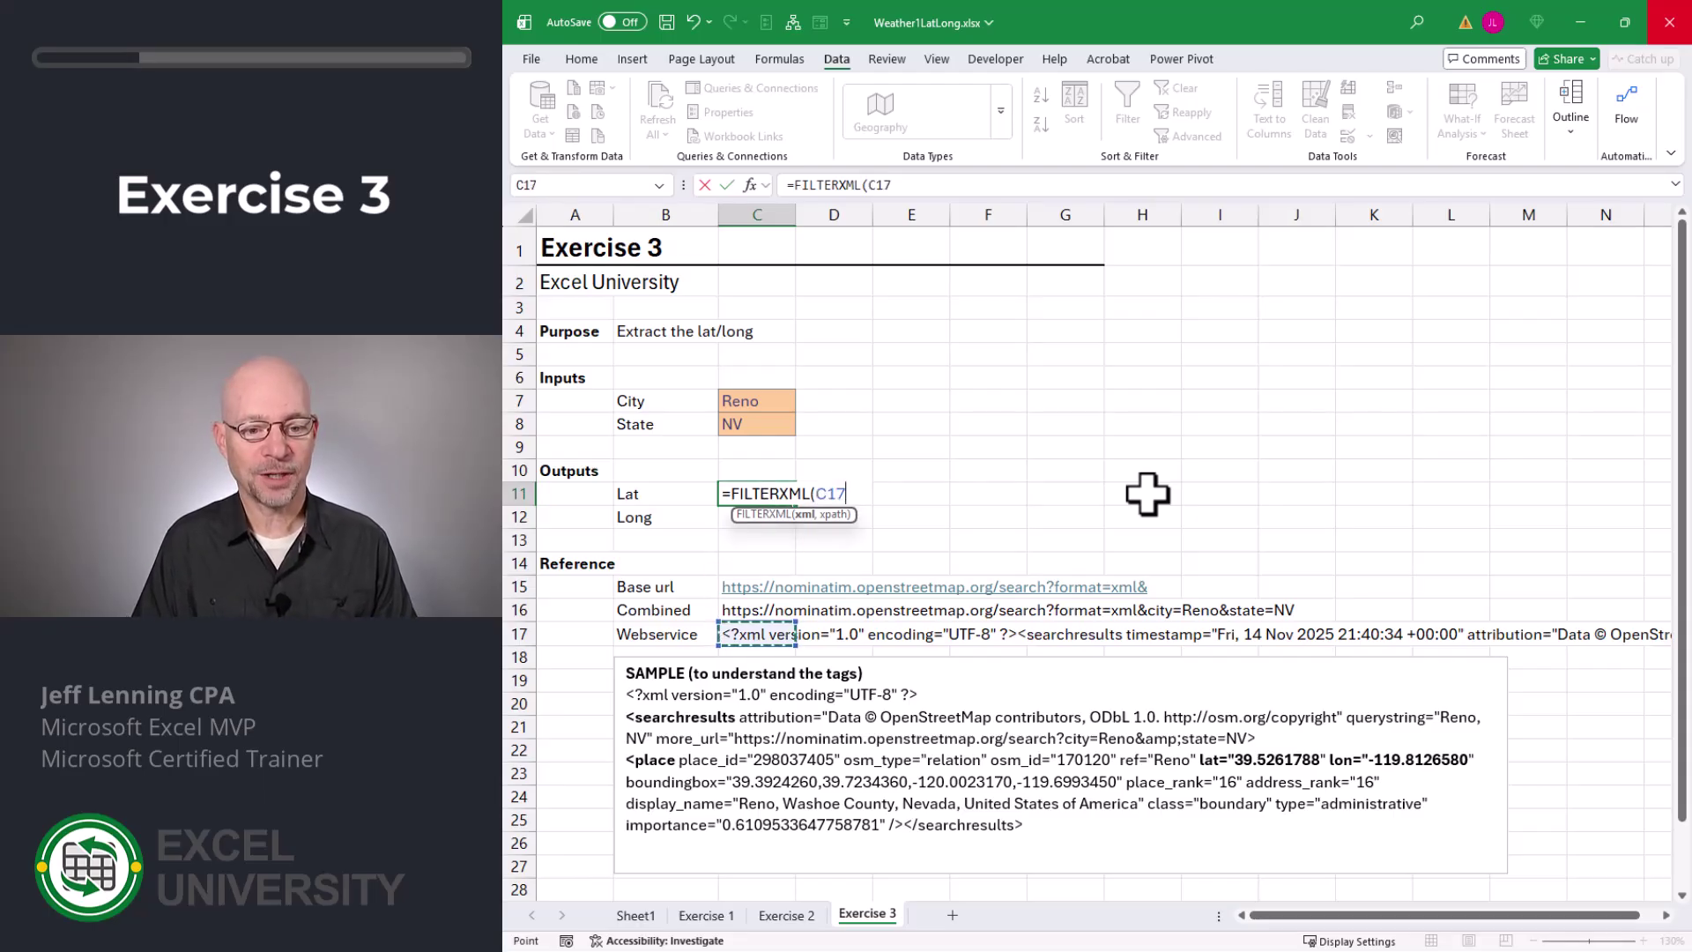
type(",\"/")
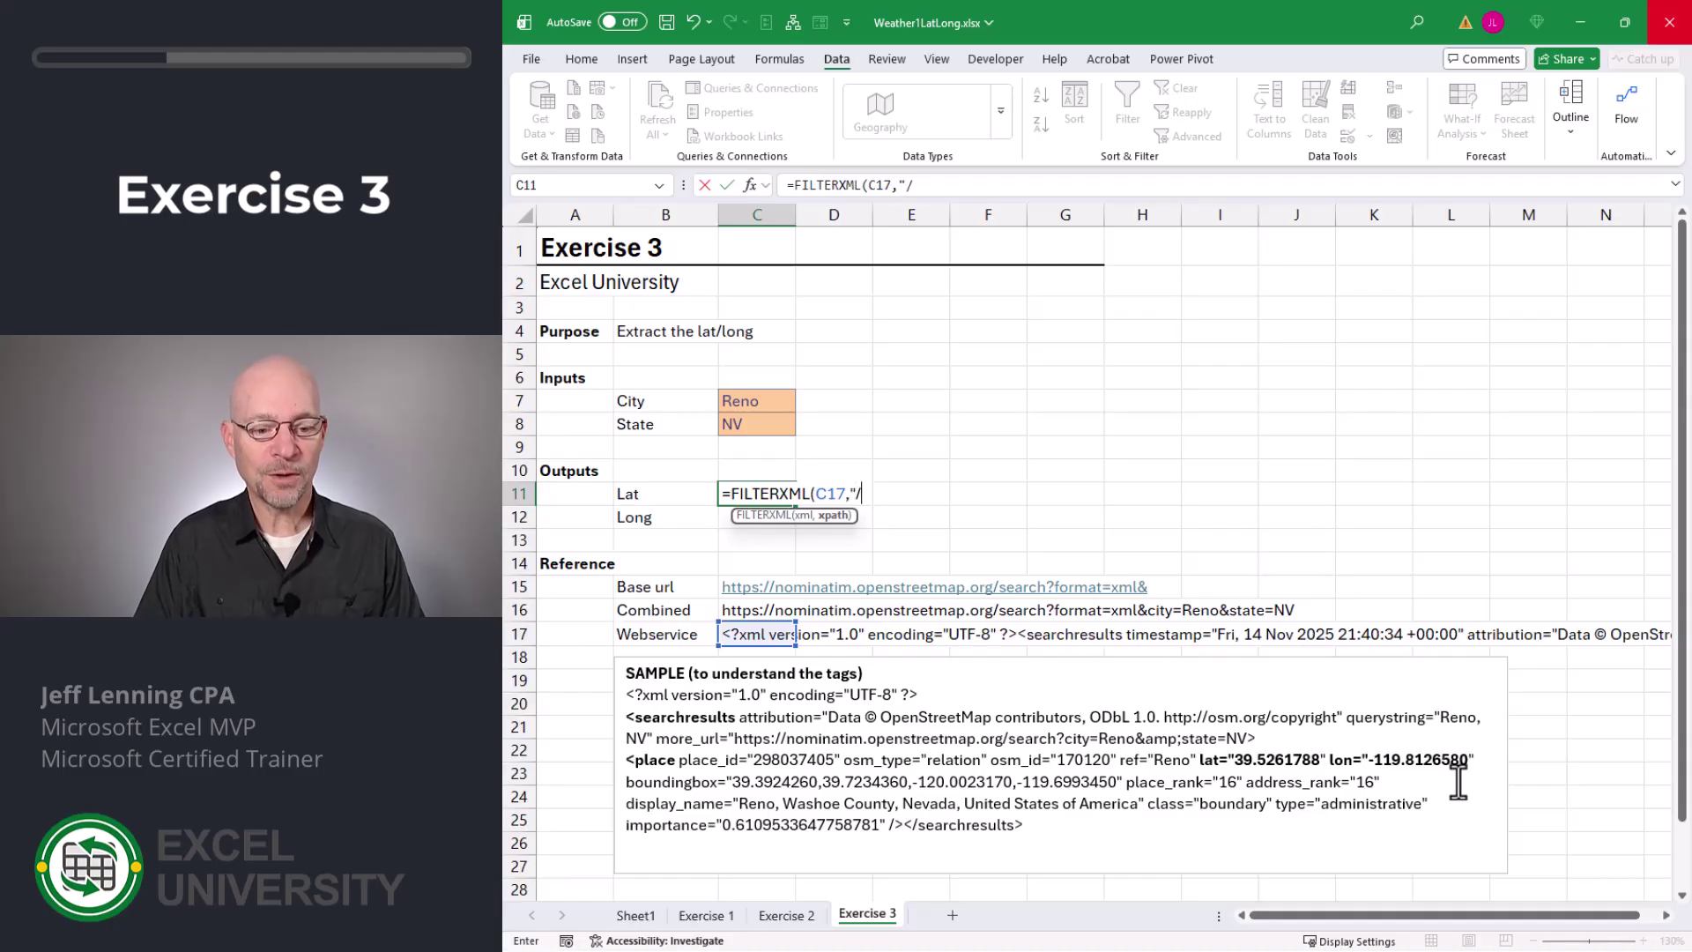
type("searchresults")
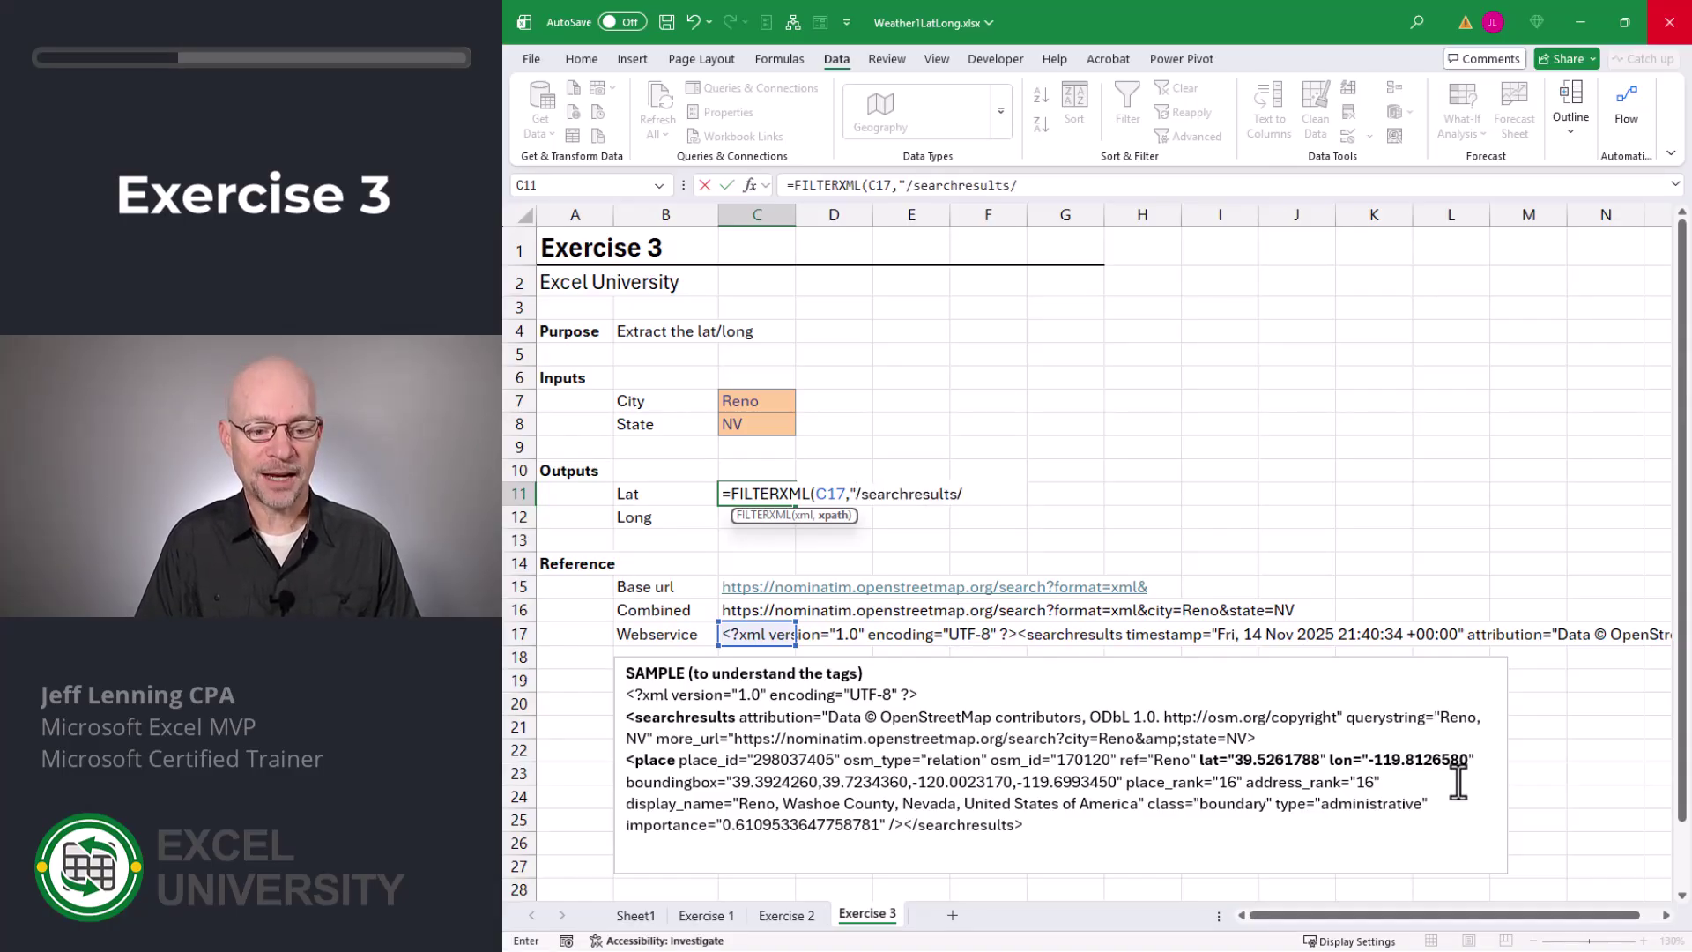
type("/place/")
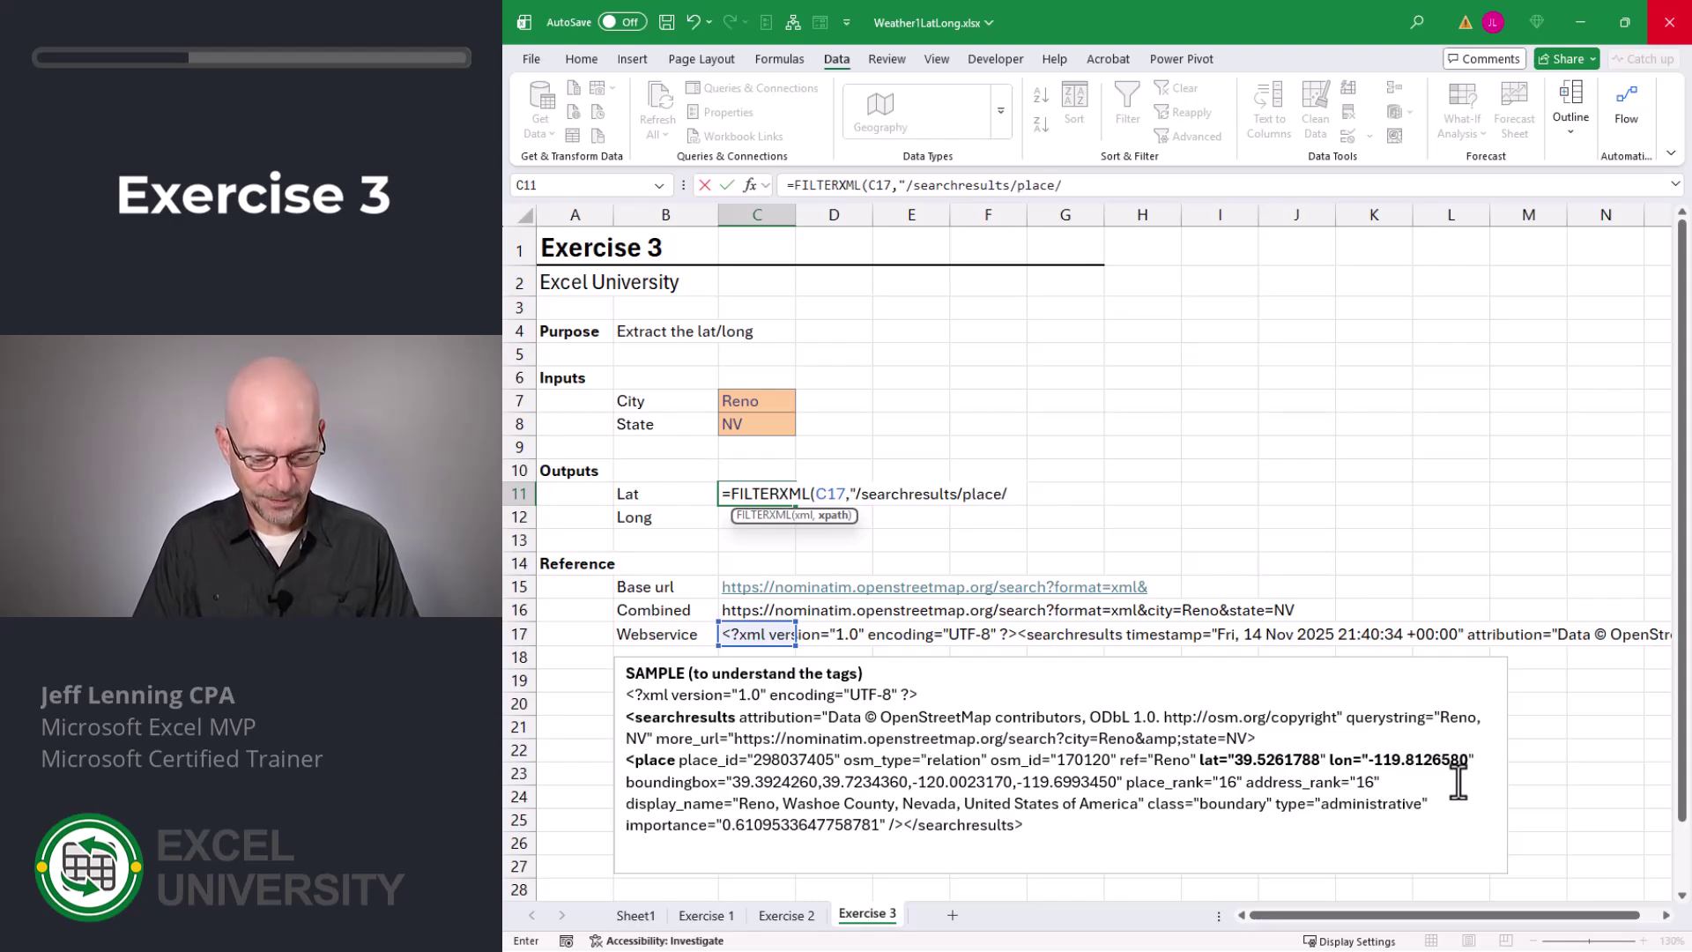
type("@")
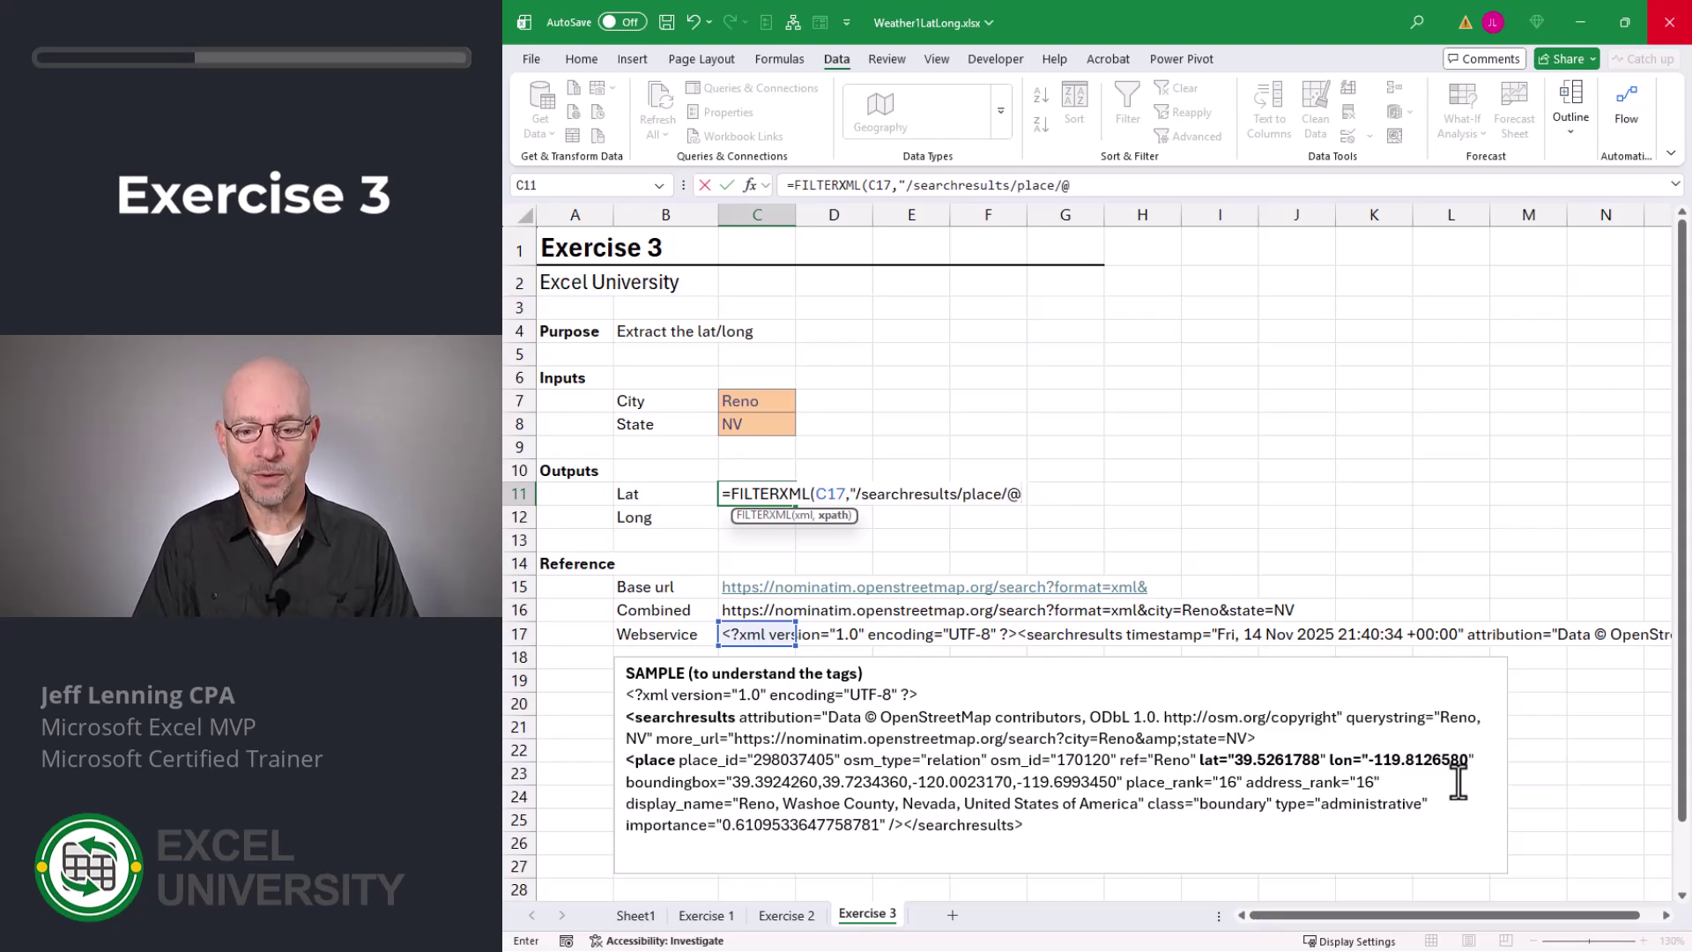
type("lat")
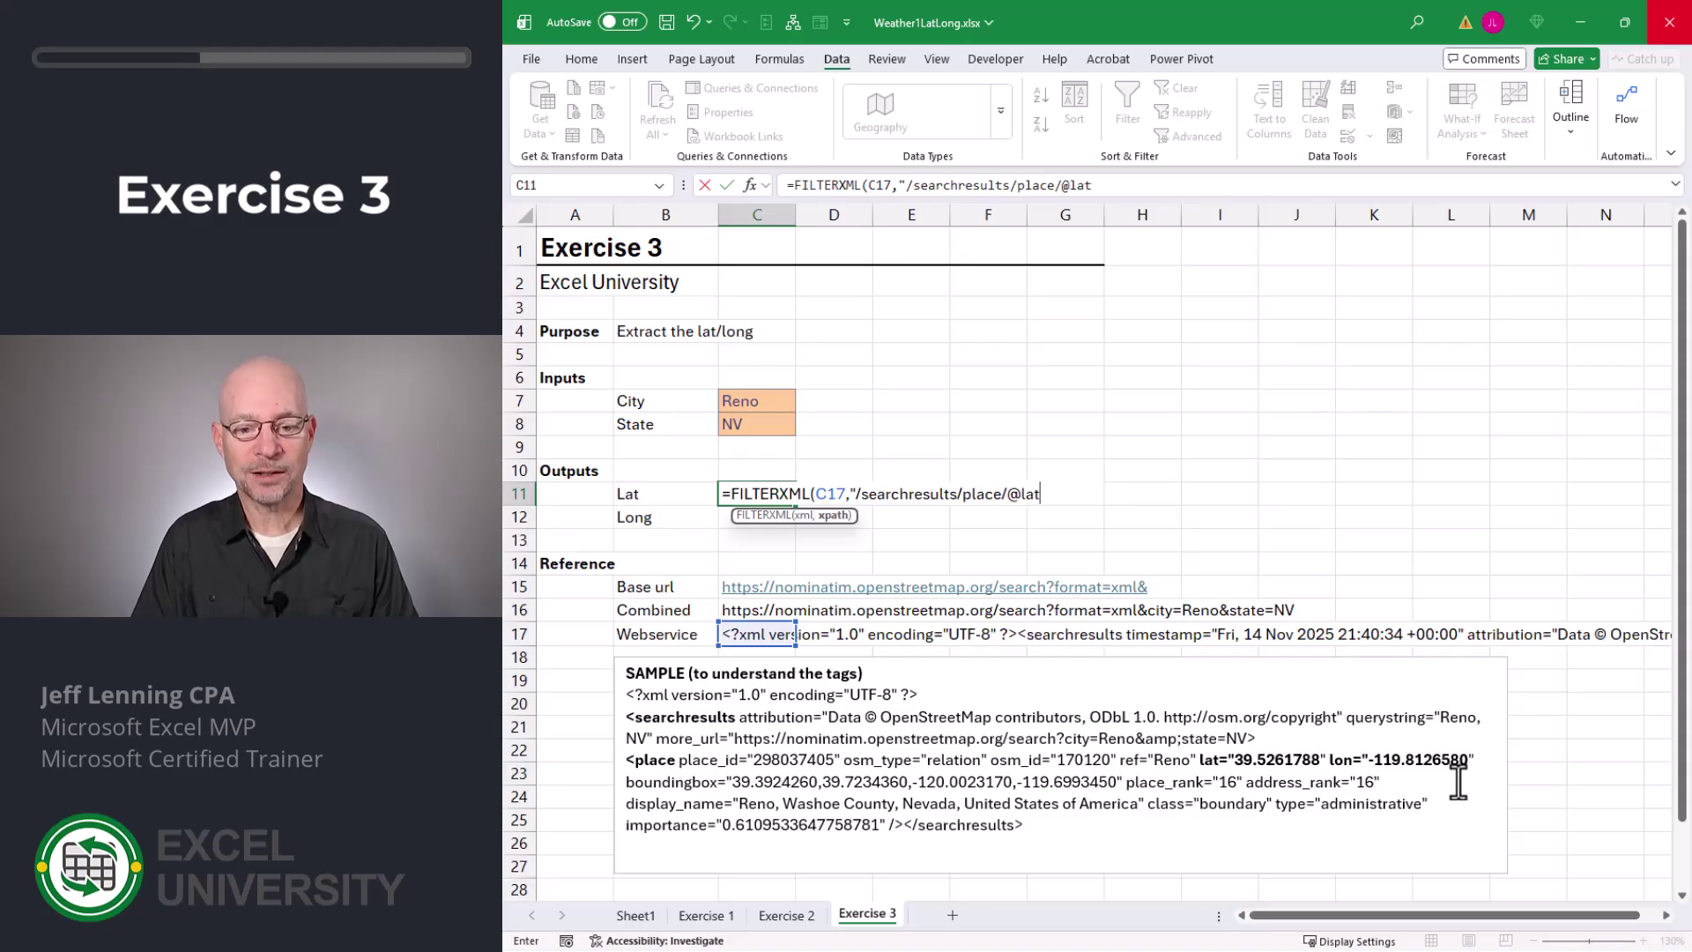
type("\")")
key("Return")
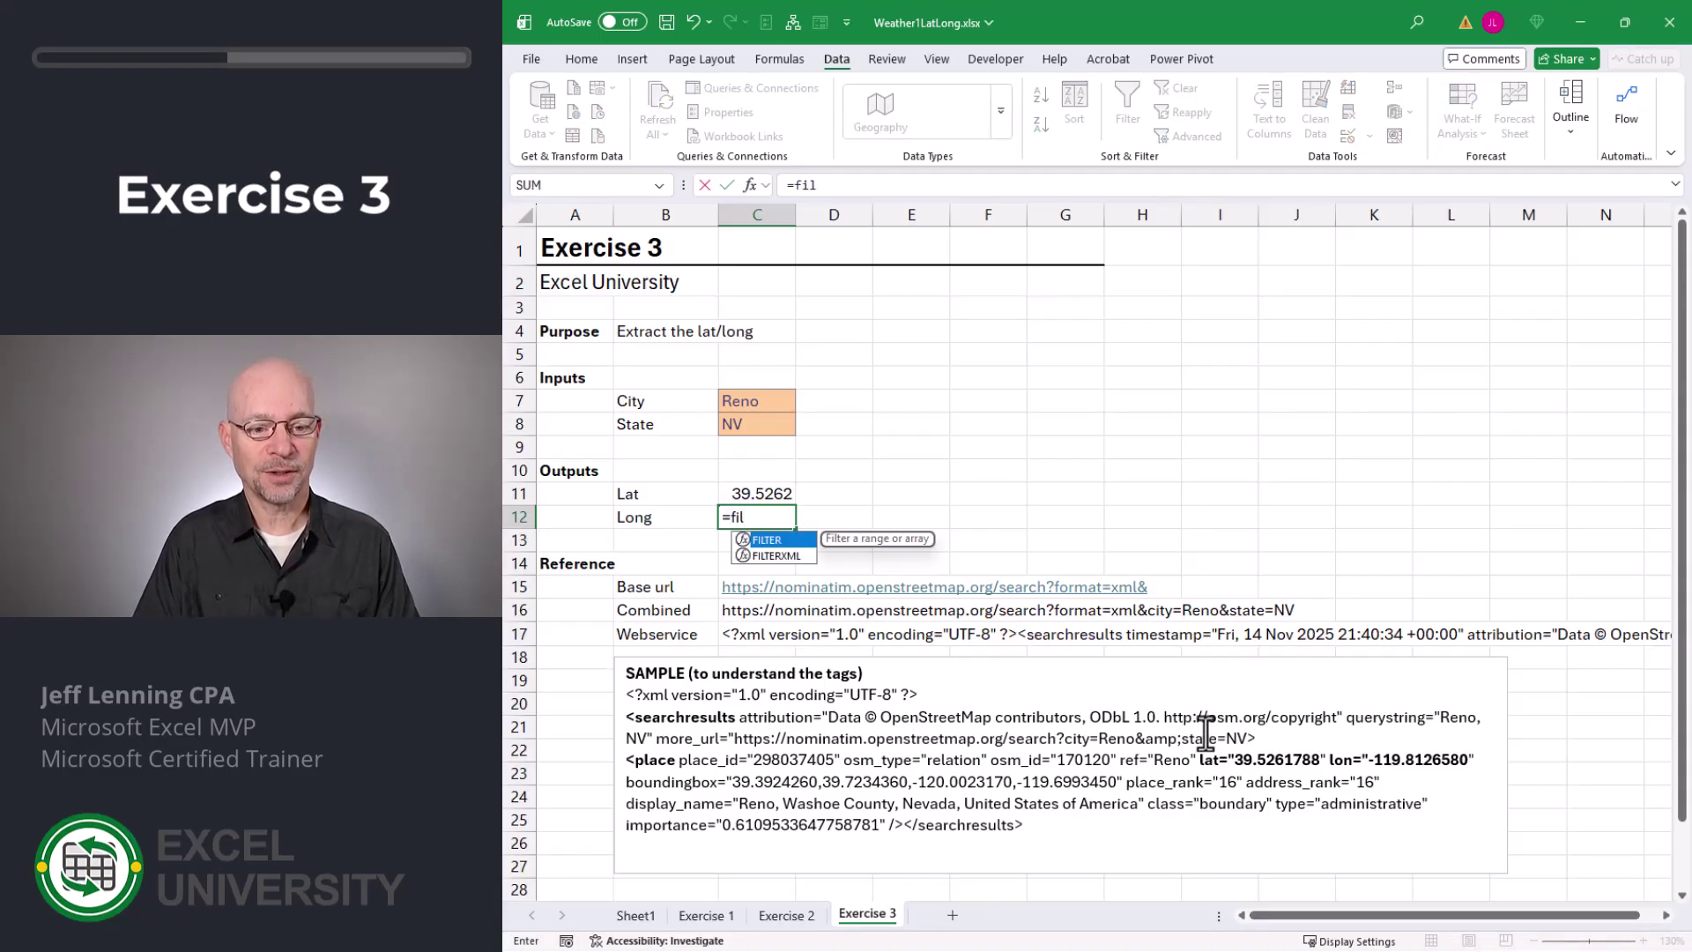
key("Down")
key("Tab")
key("Down")
key("Down")
key("Down")
key("Down")
key("Down")
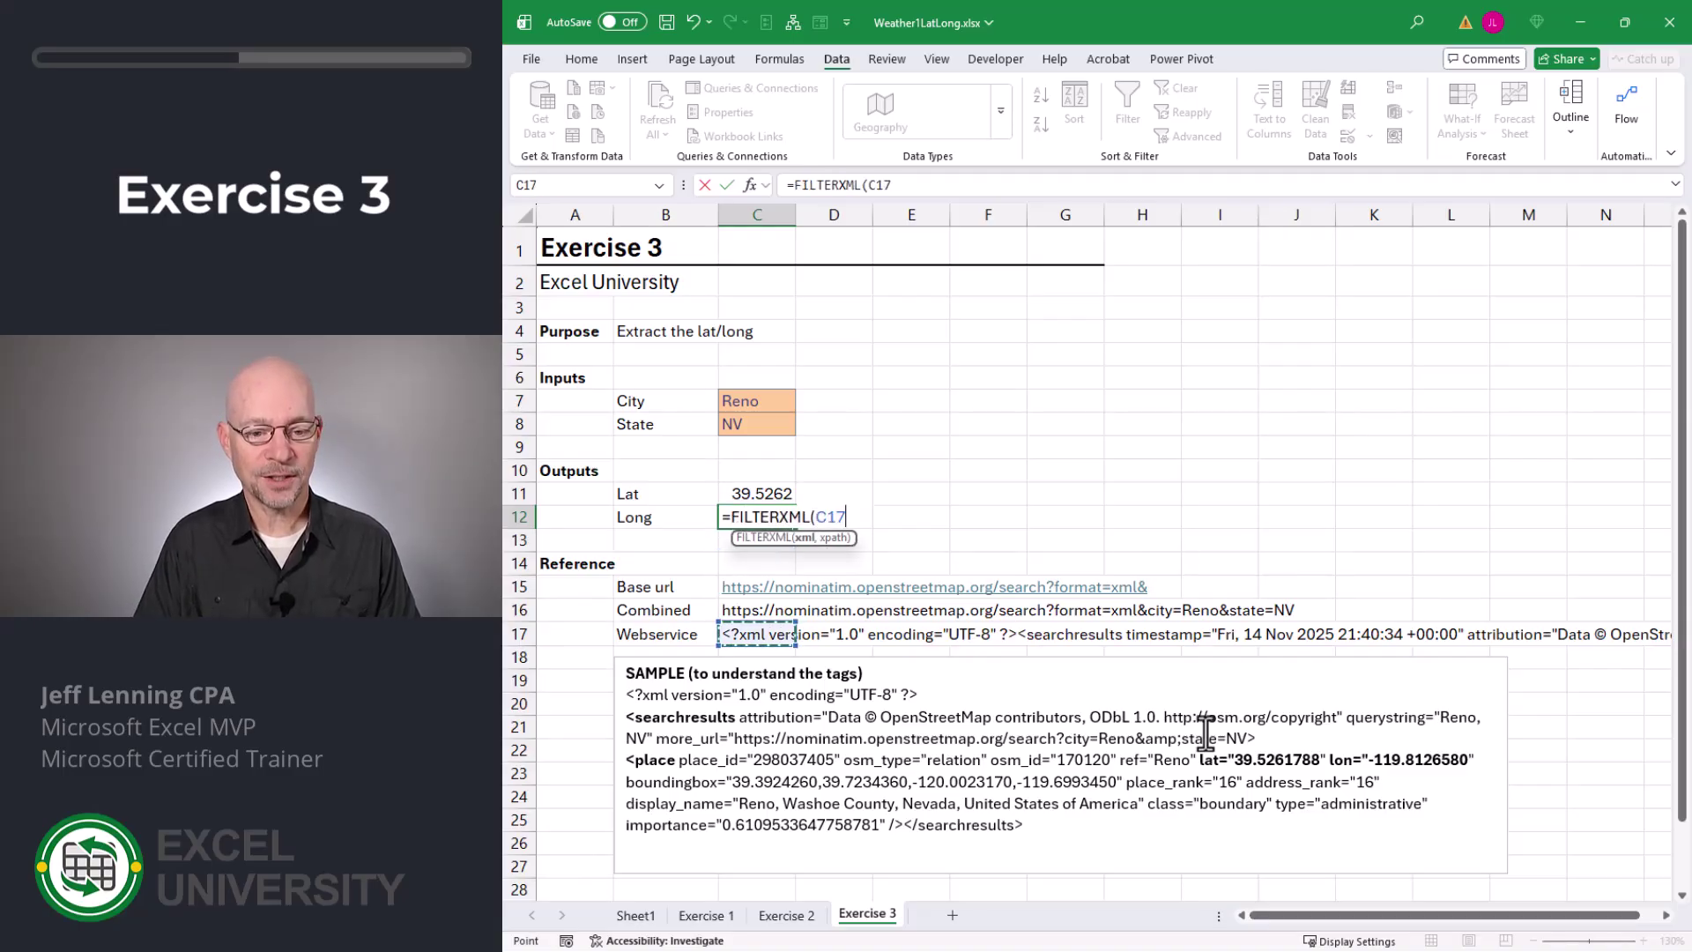
type(",")
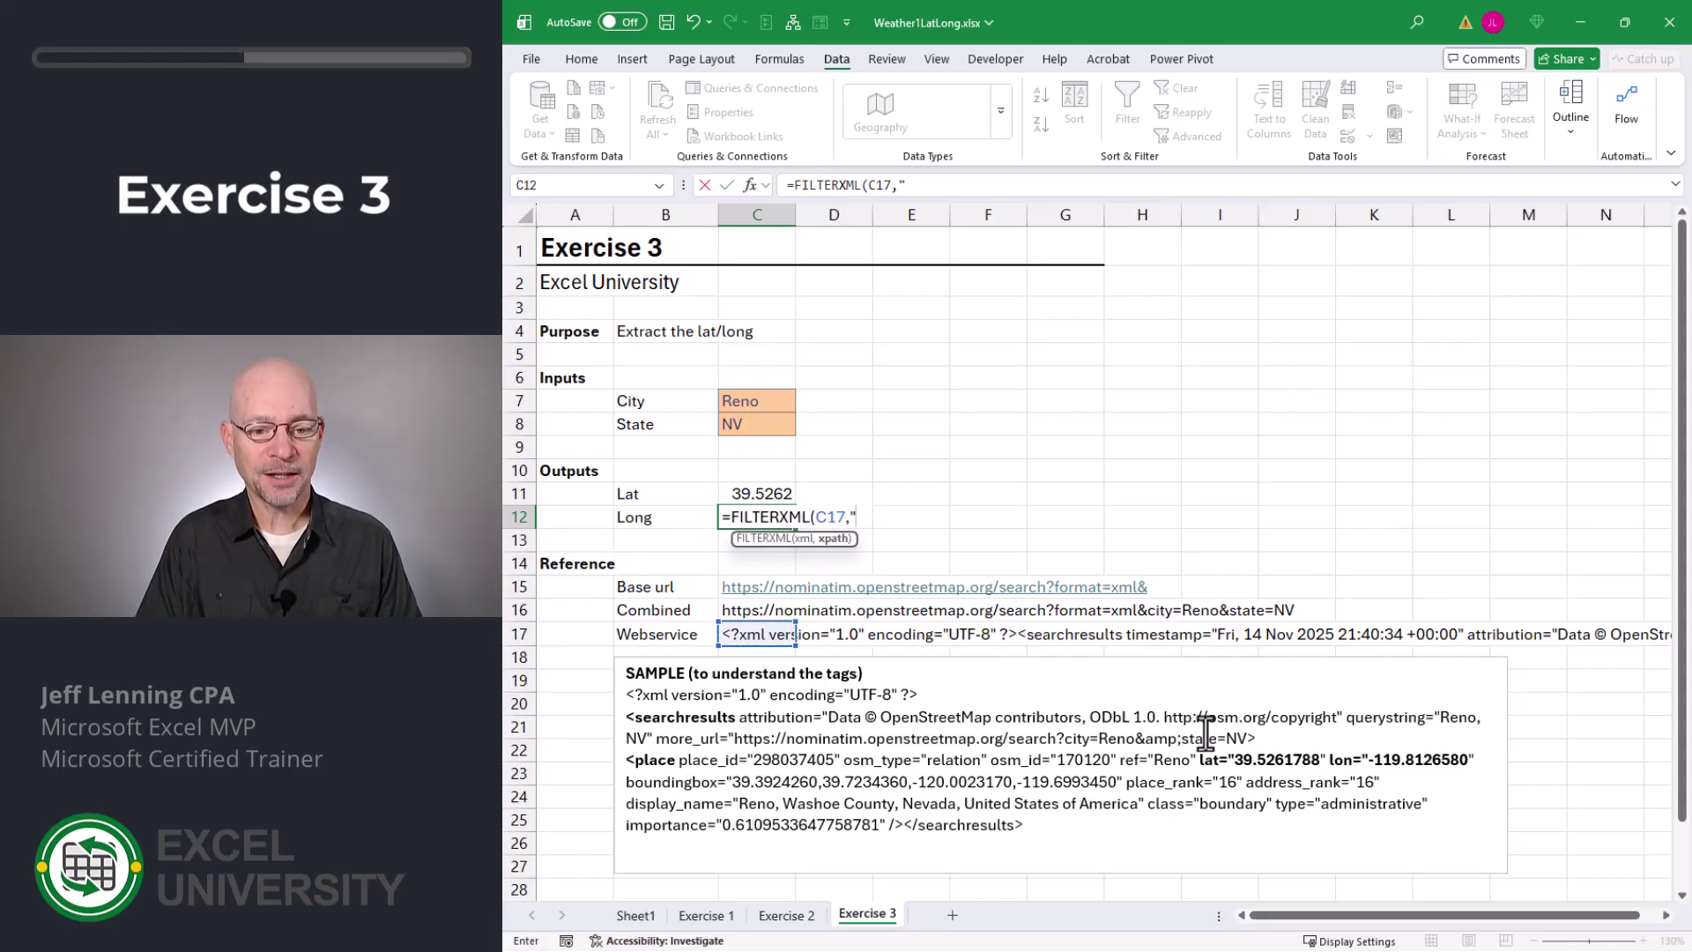
type("\"/searchresult")
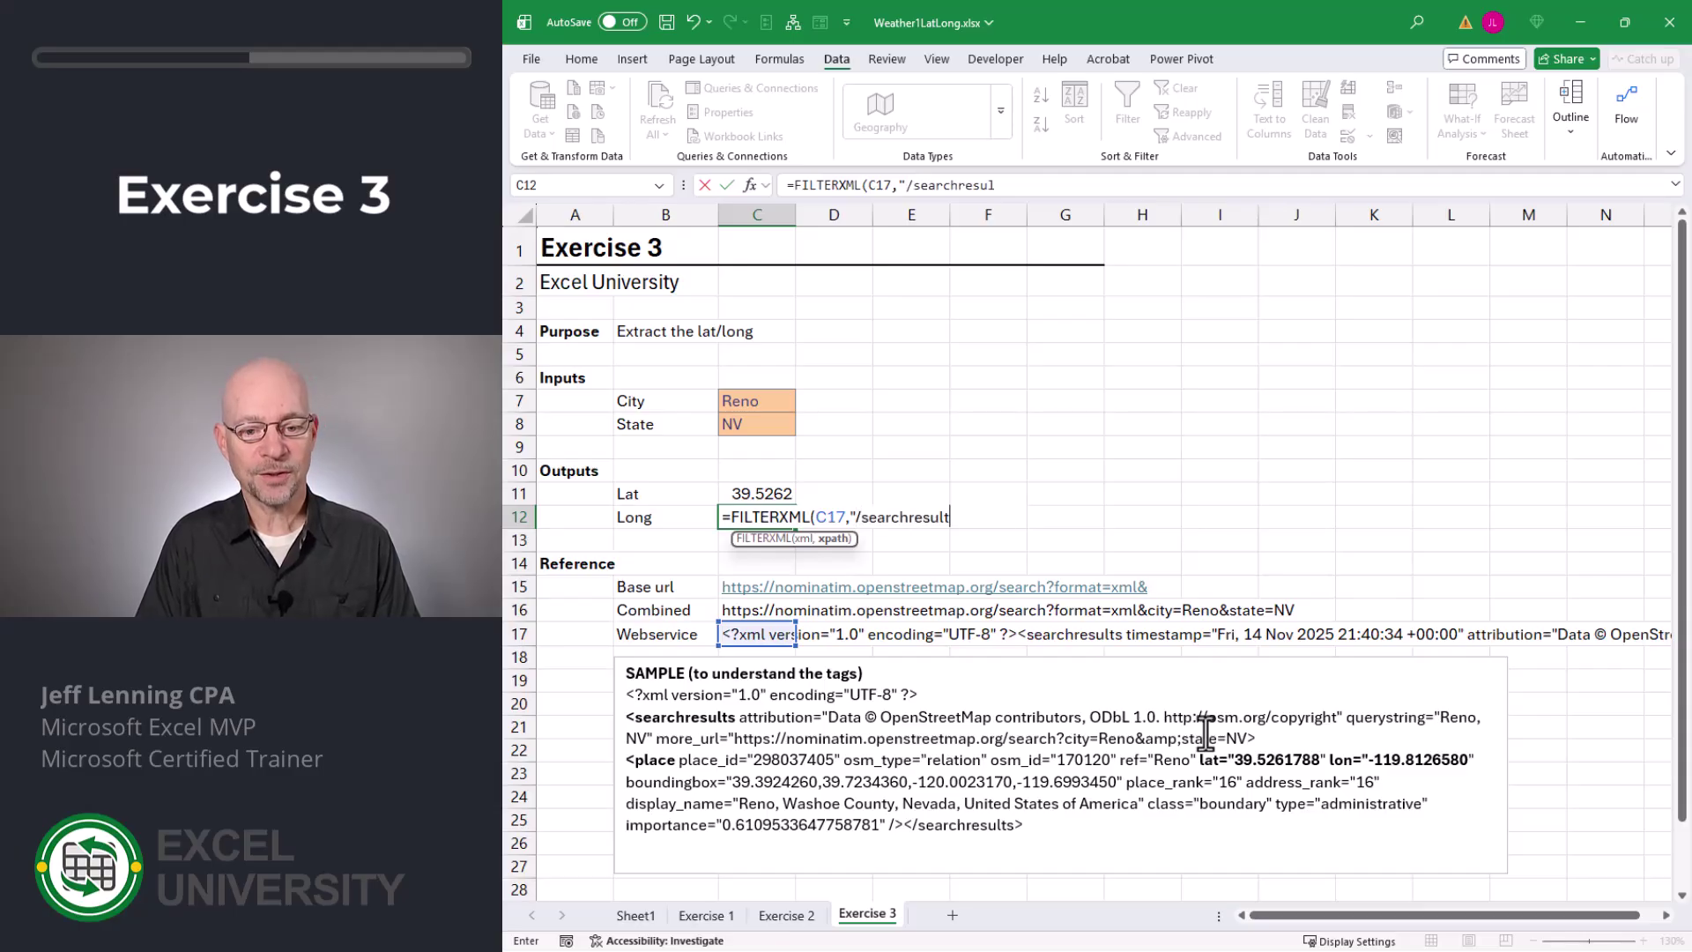
type("s/place/@lon\")")
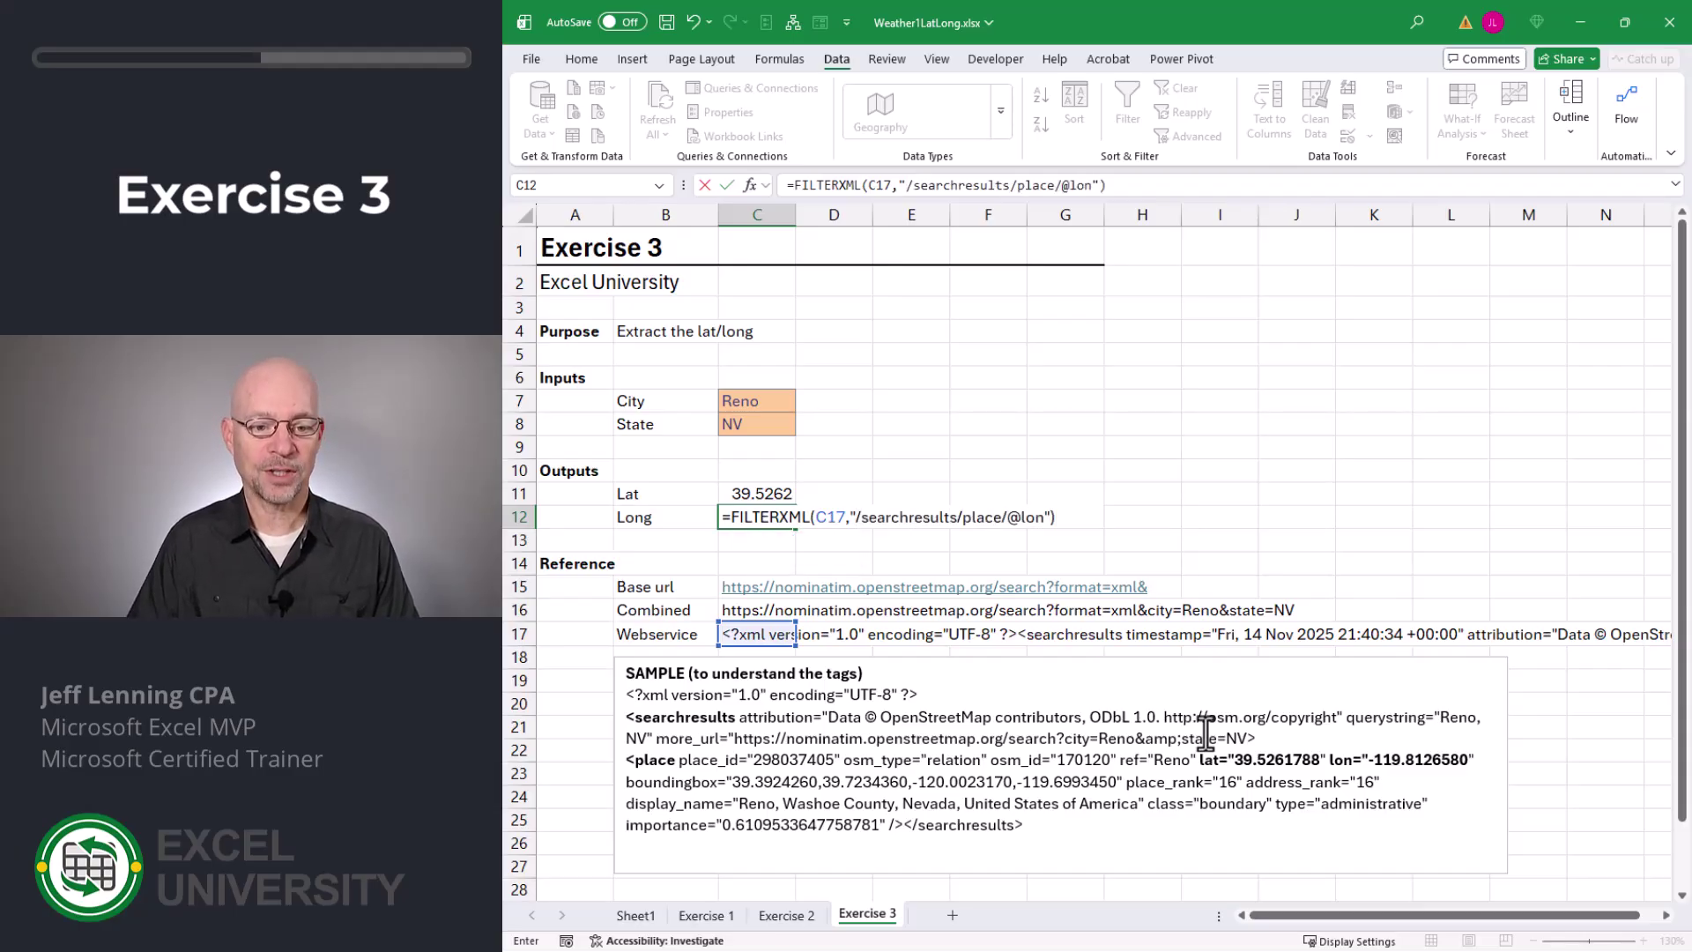
key("Return")
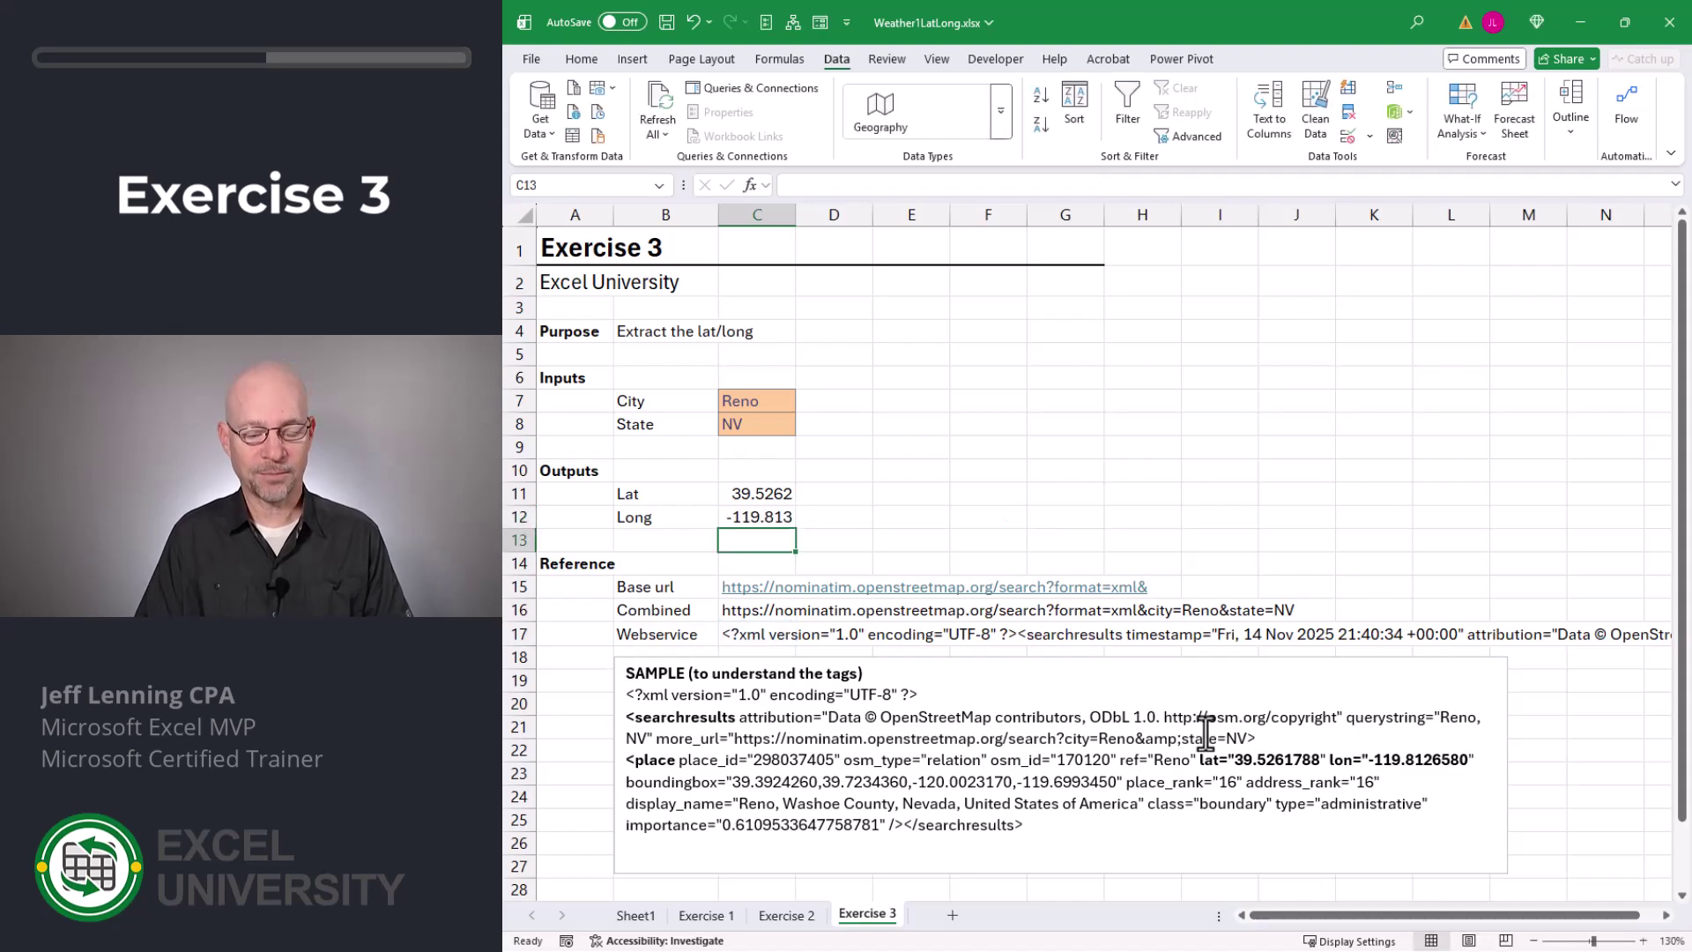
Enter Boise as the city and ID as the state, returning 43.6166 and -116.201.
key("Up")
key("Up")
key("Up")
key("Up")
key("Up")
key("Up")
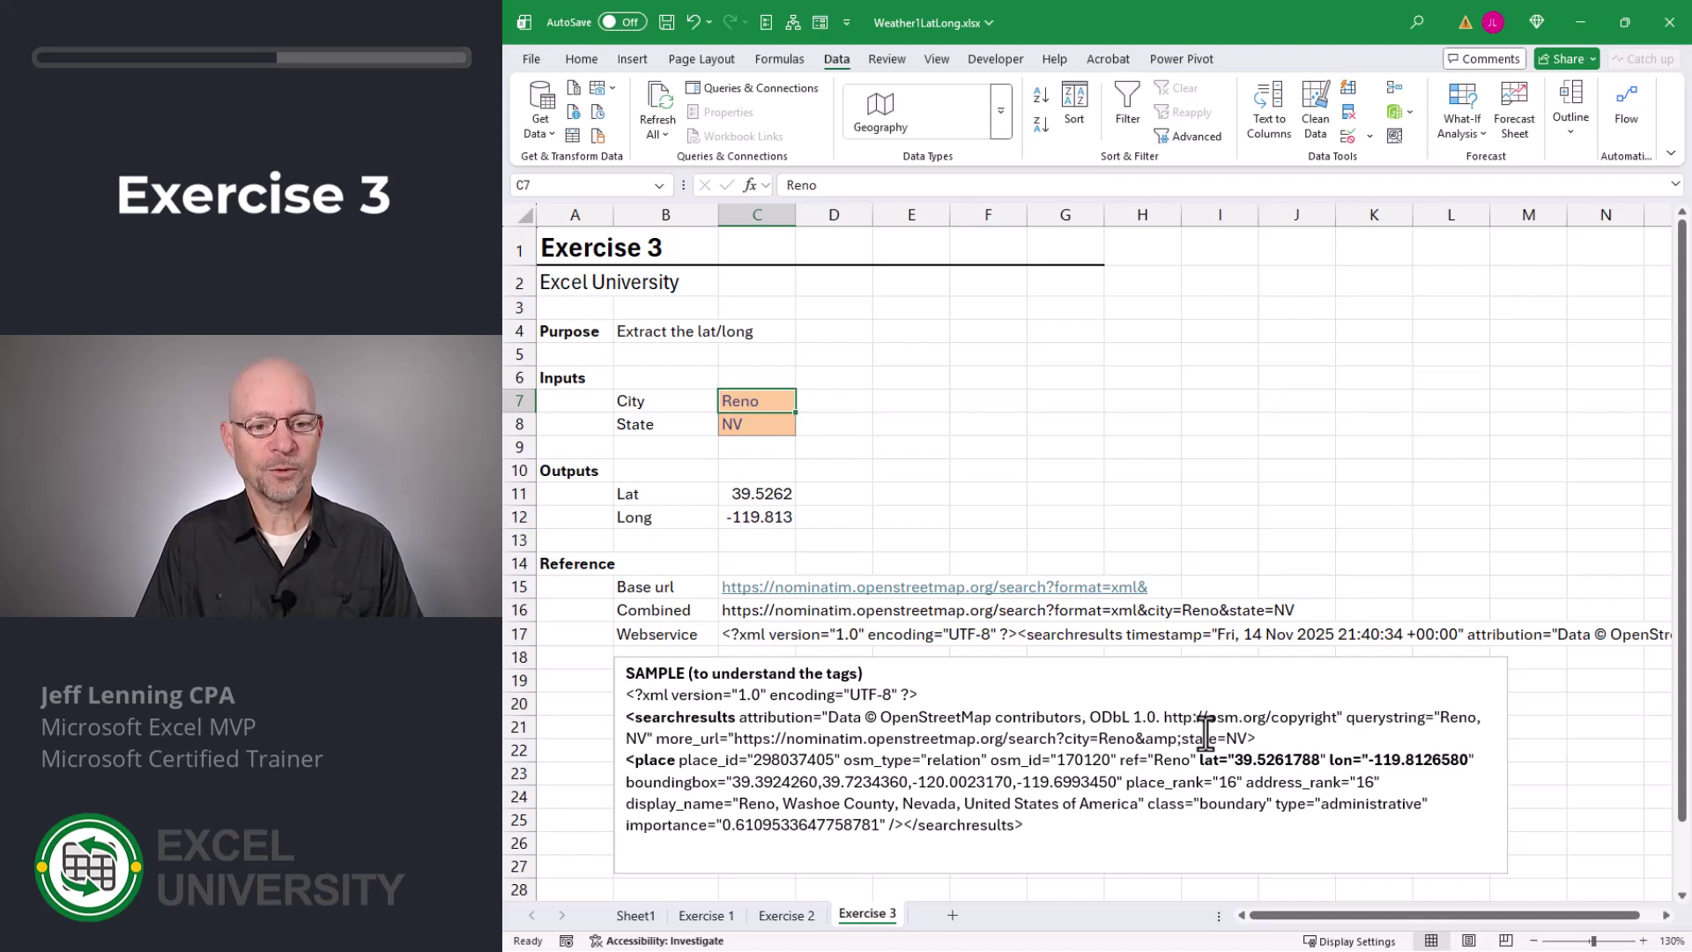
type("Boise")
key("Return")
type("ID")
key("Return")
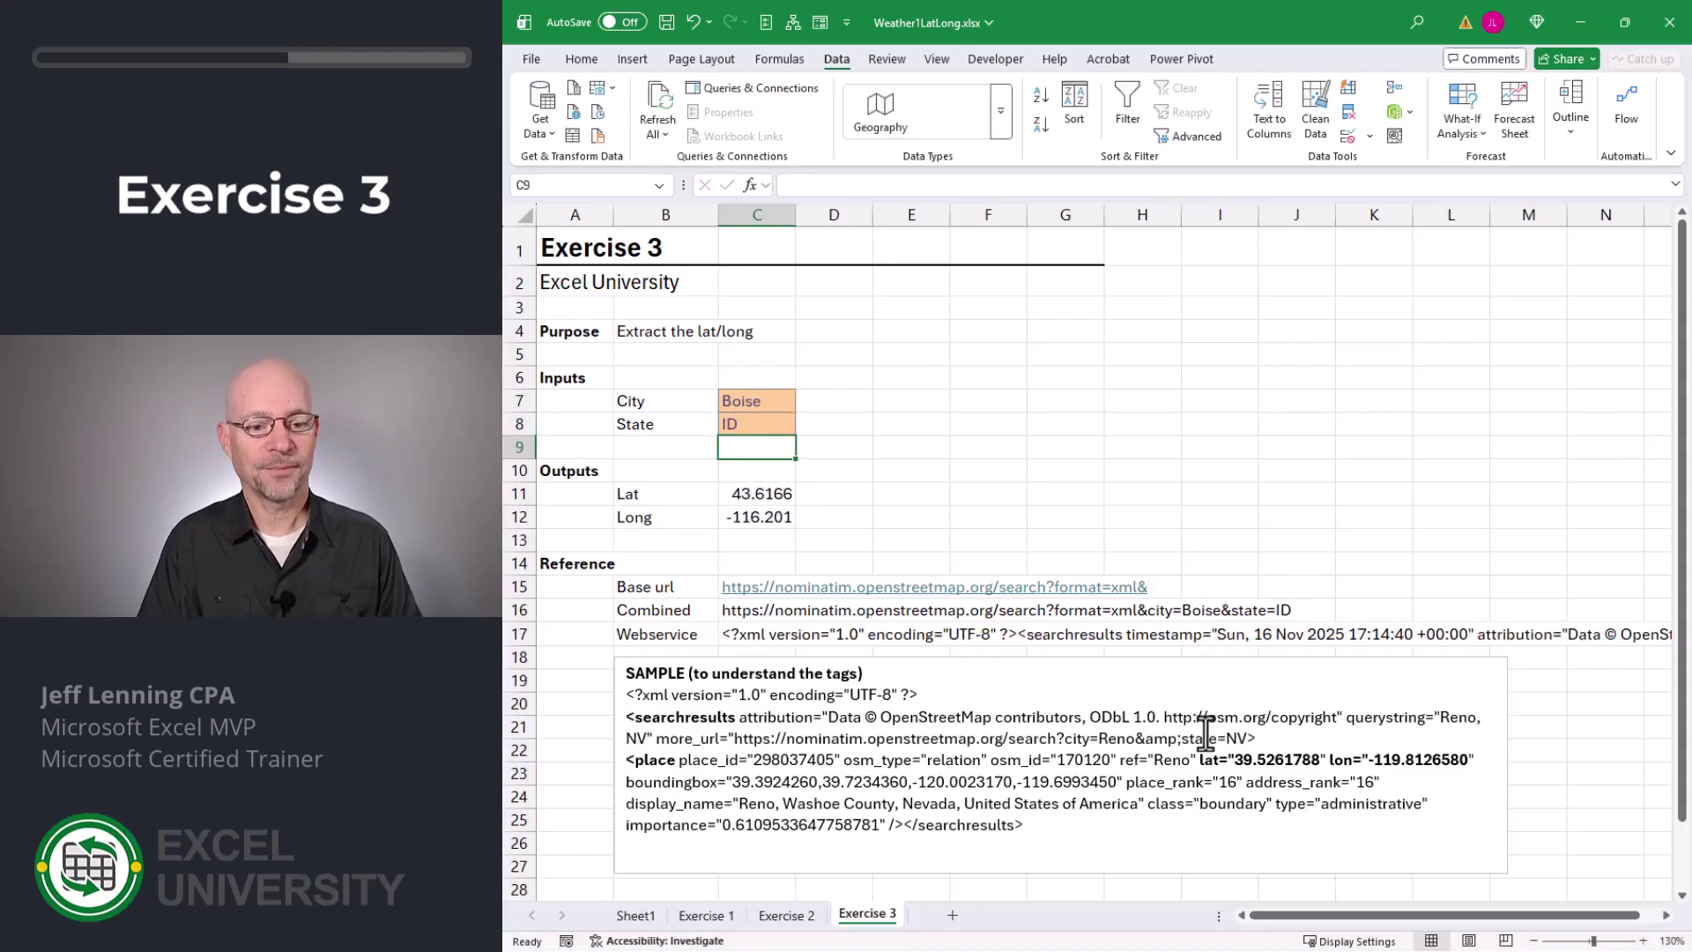
Change the state to NV so Lat and Long show #VALUE!
key("Up")
type("N")
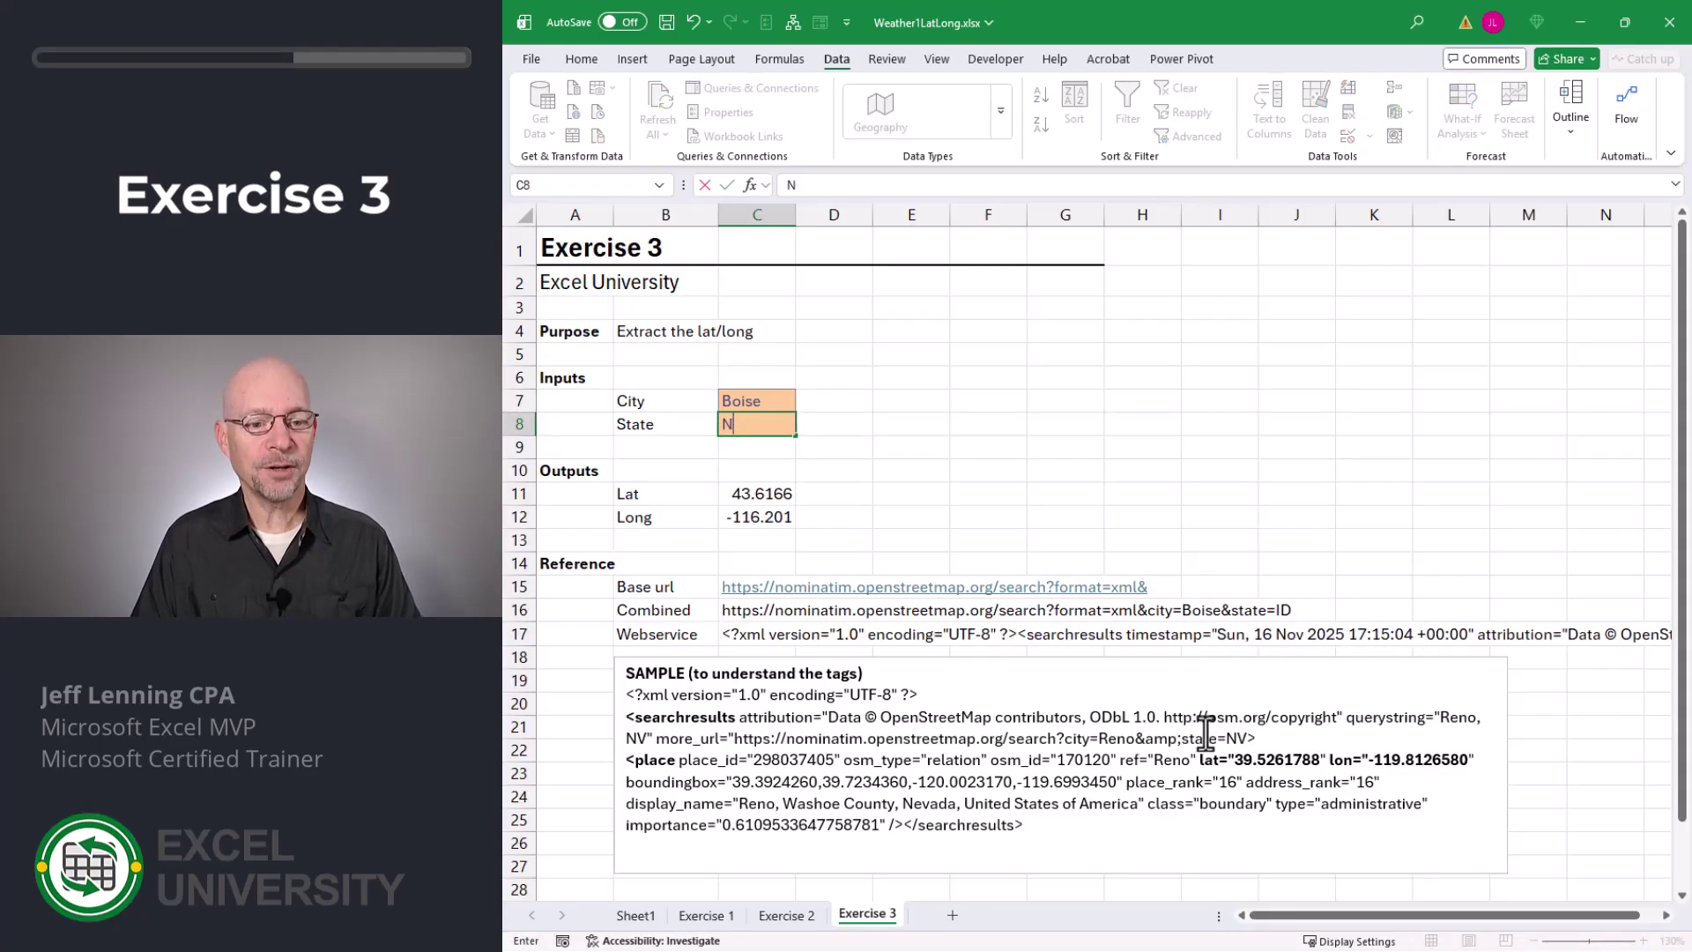
key("Return")
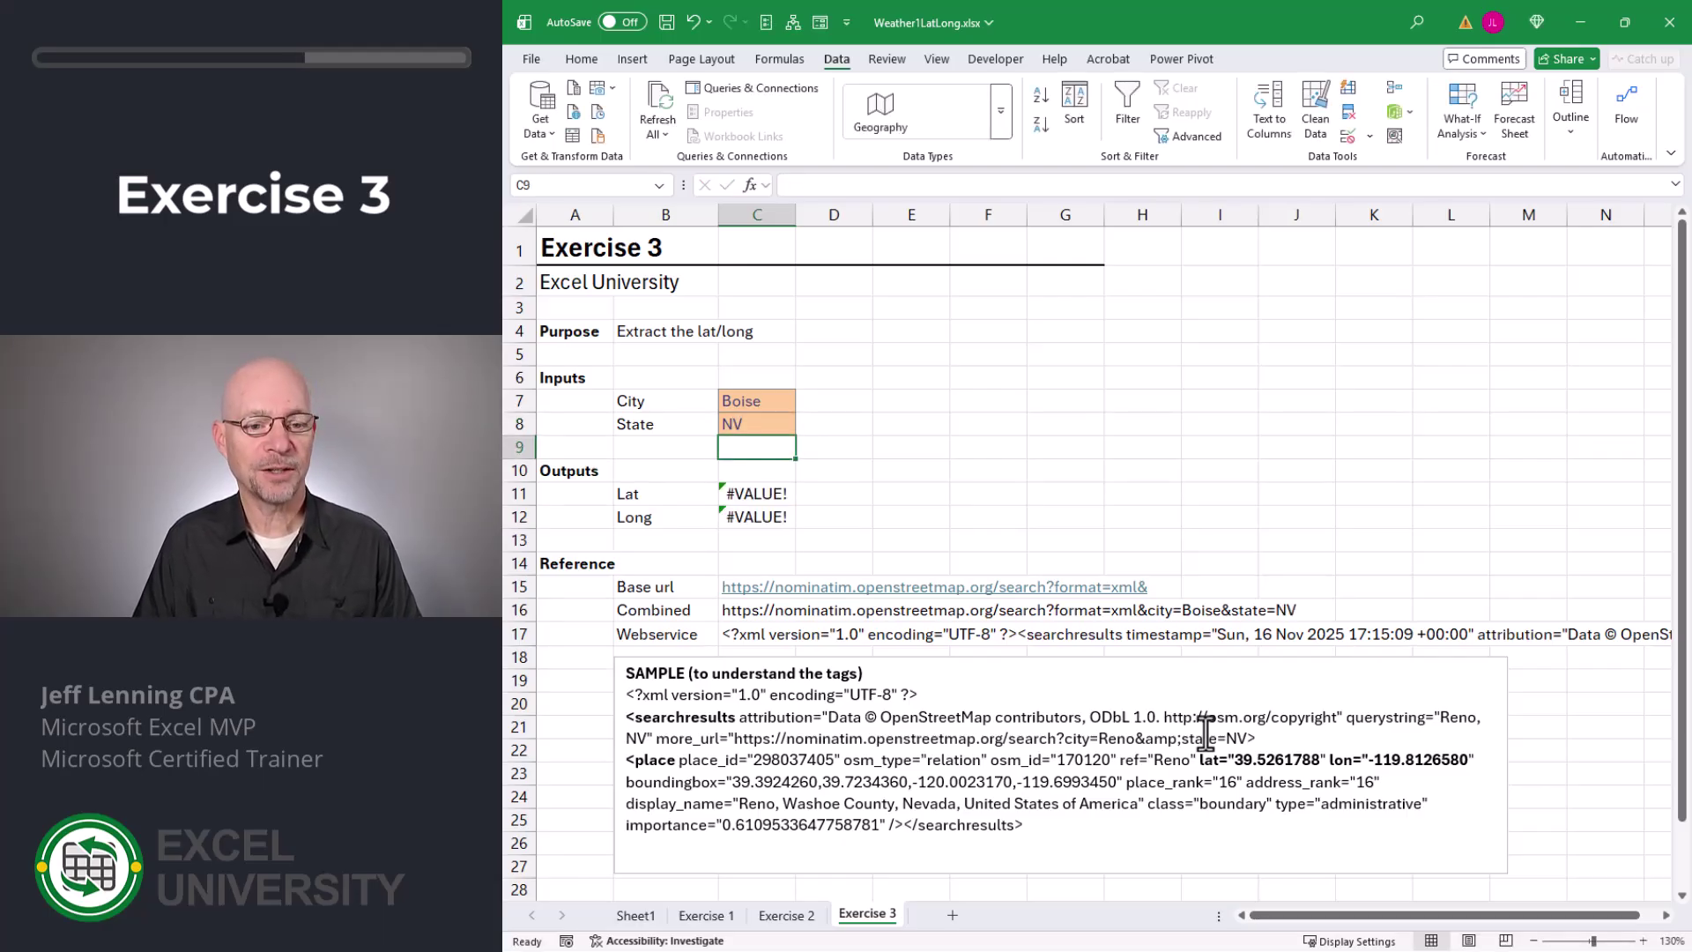
Wrap the C11 latitude formula in IFERROR returning "Place not found".
key("Down")
key("Down")
key("F2")
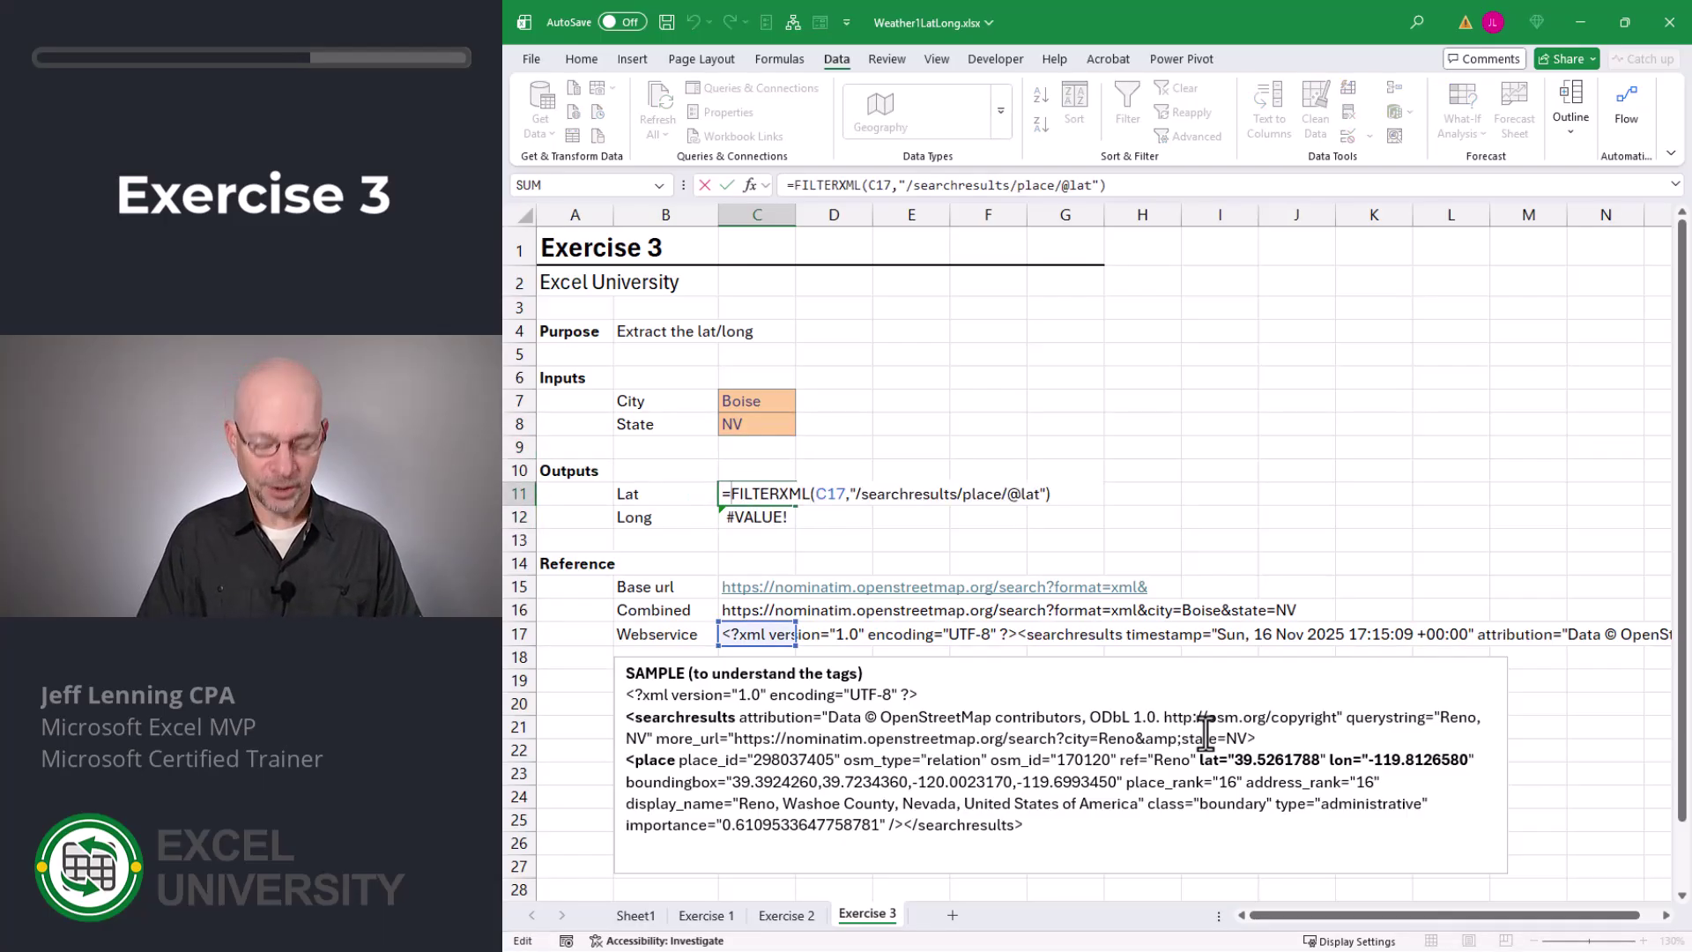
type("iferror(")
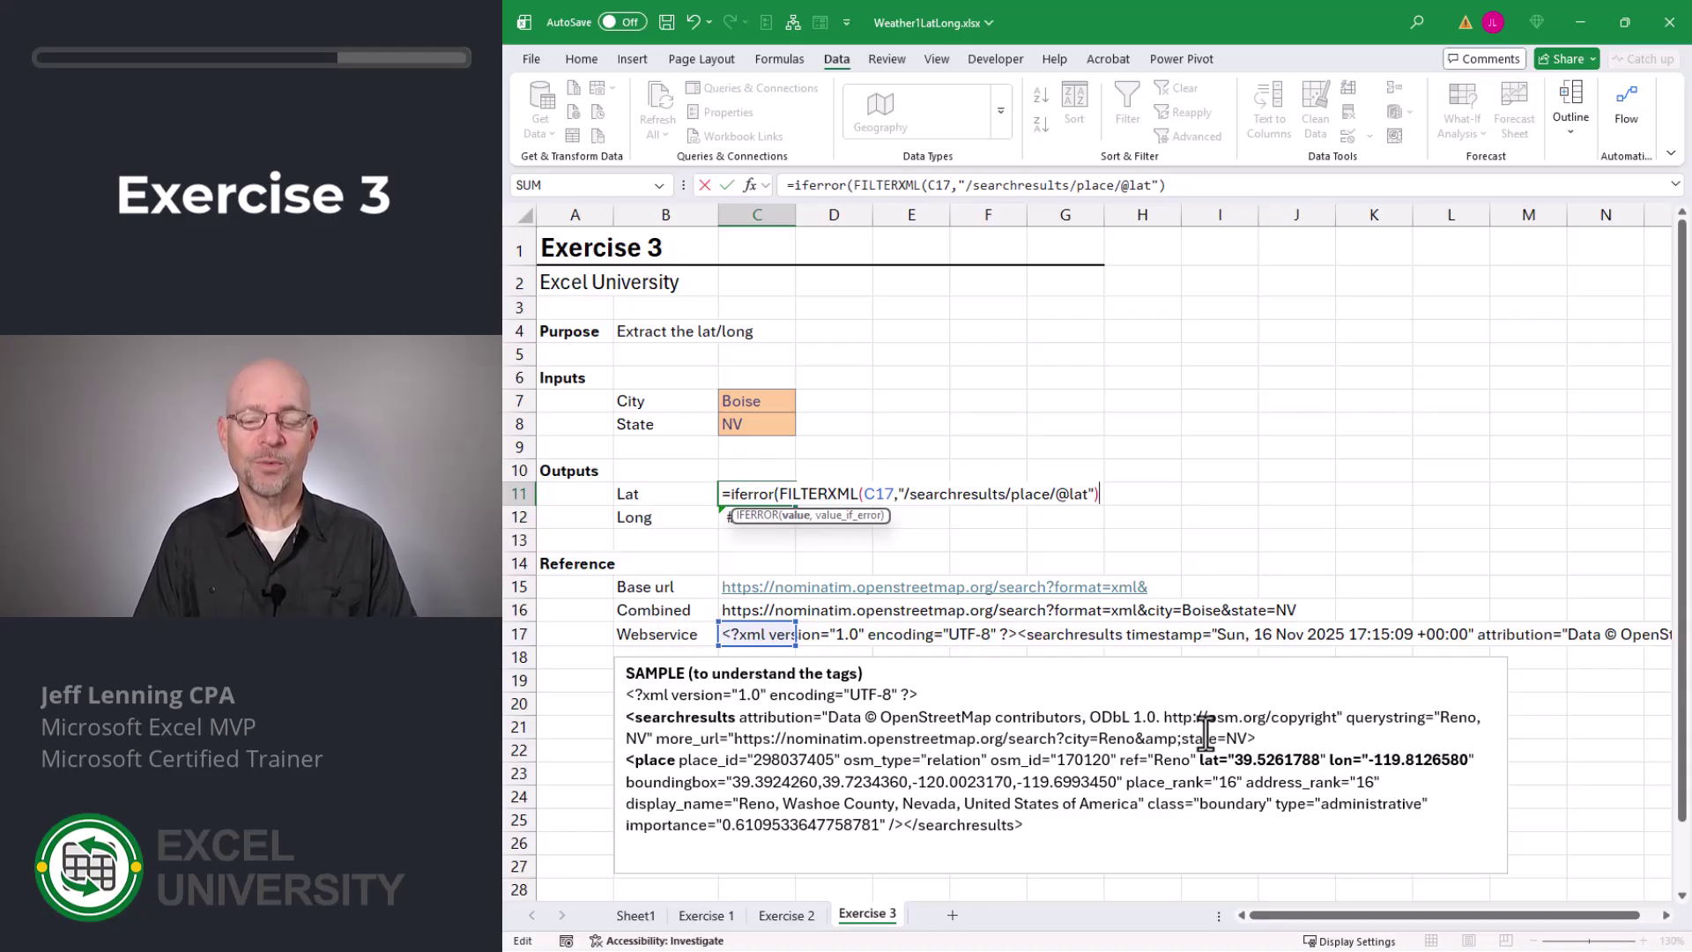
type(",")
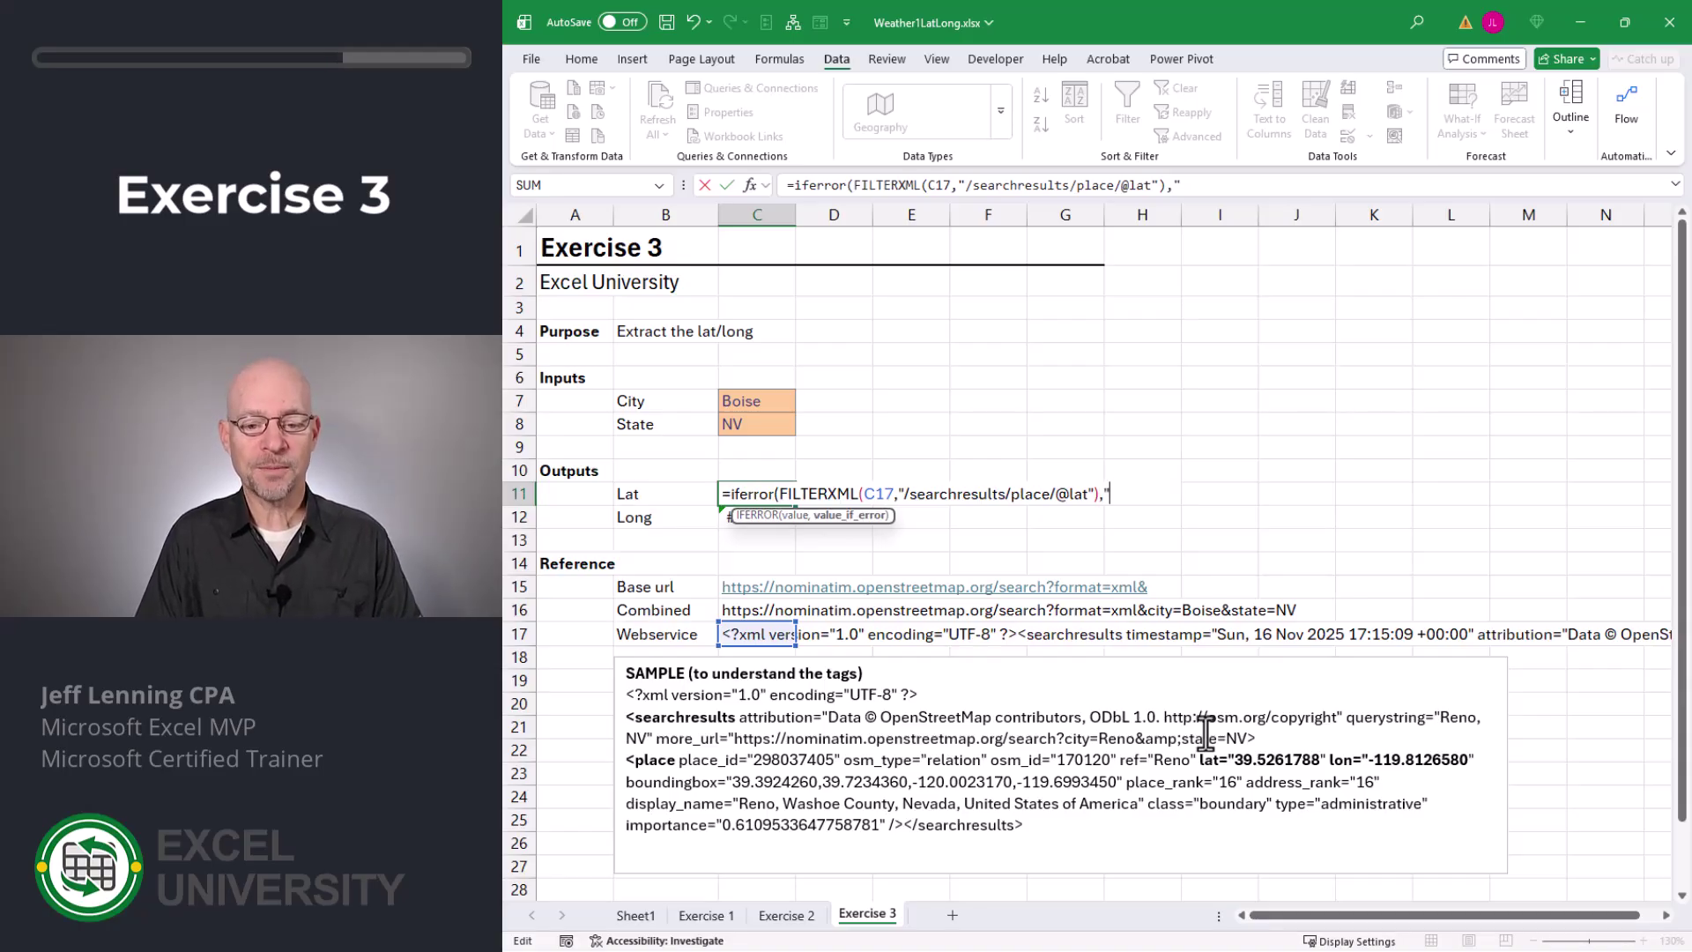
type("\"Place not found\")")
key("Return")
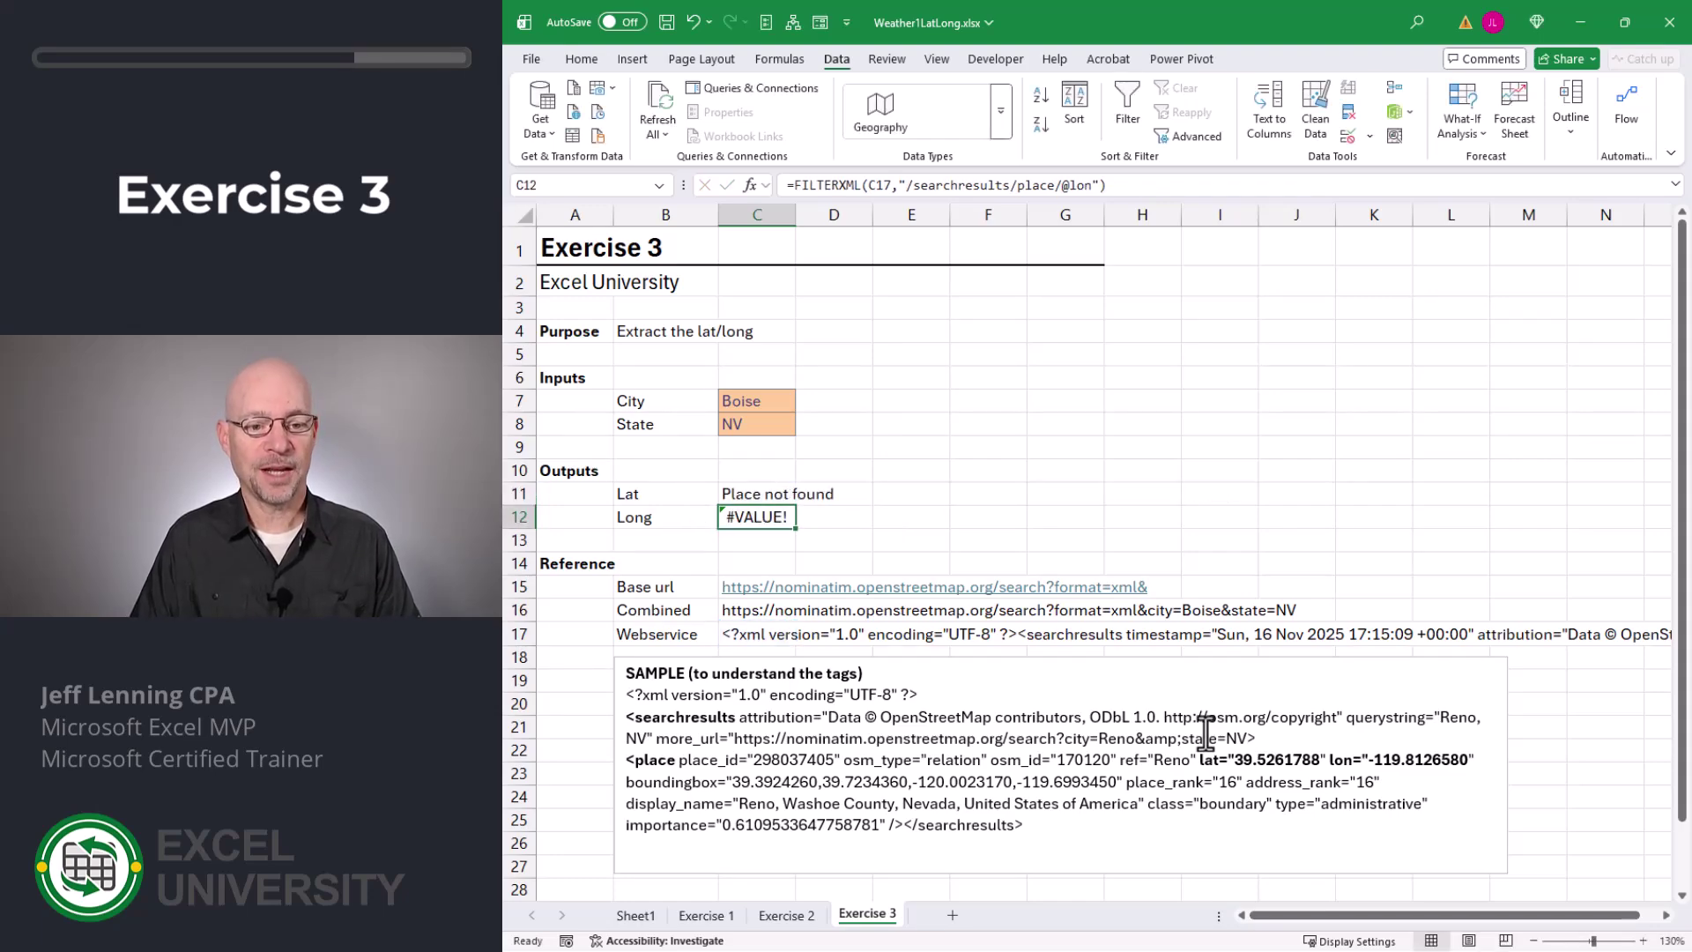
Wrap the C12 longitude formula in IFERROR returning "Place not found".
key("F2")
key("Home")
key("Right")
type("IFERROR(")
key("End")
type(",")
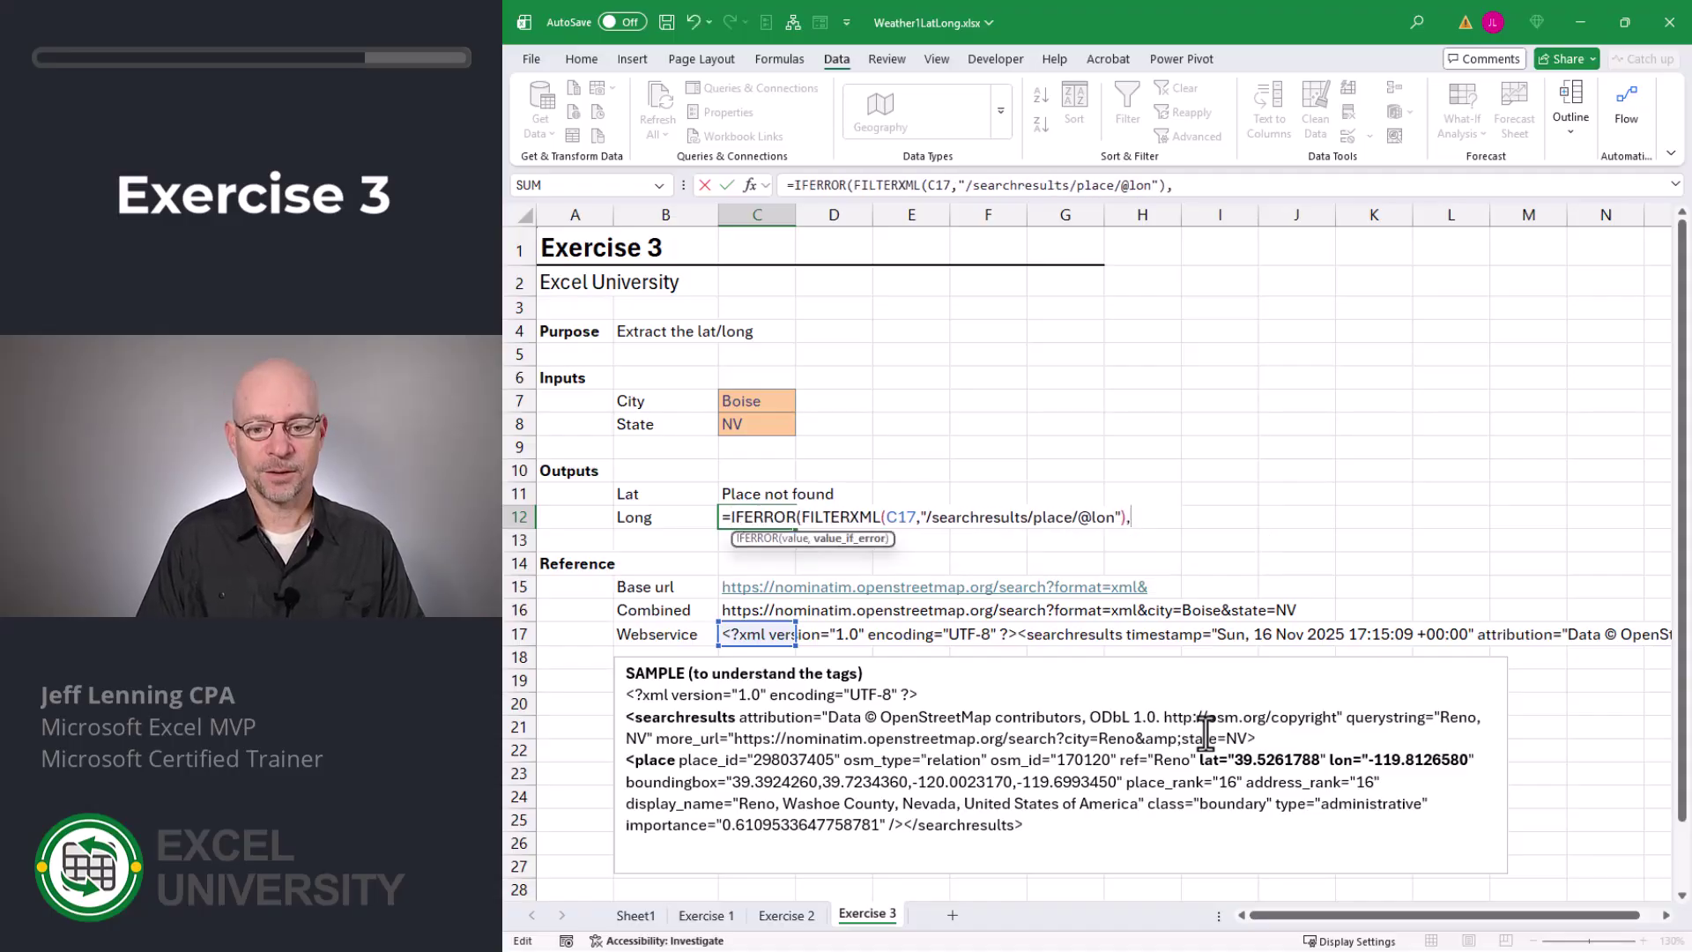
type("\"Place not found")
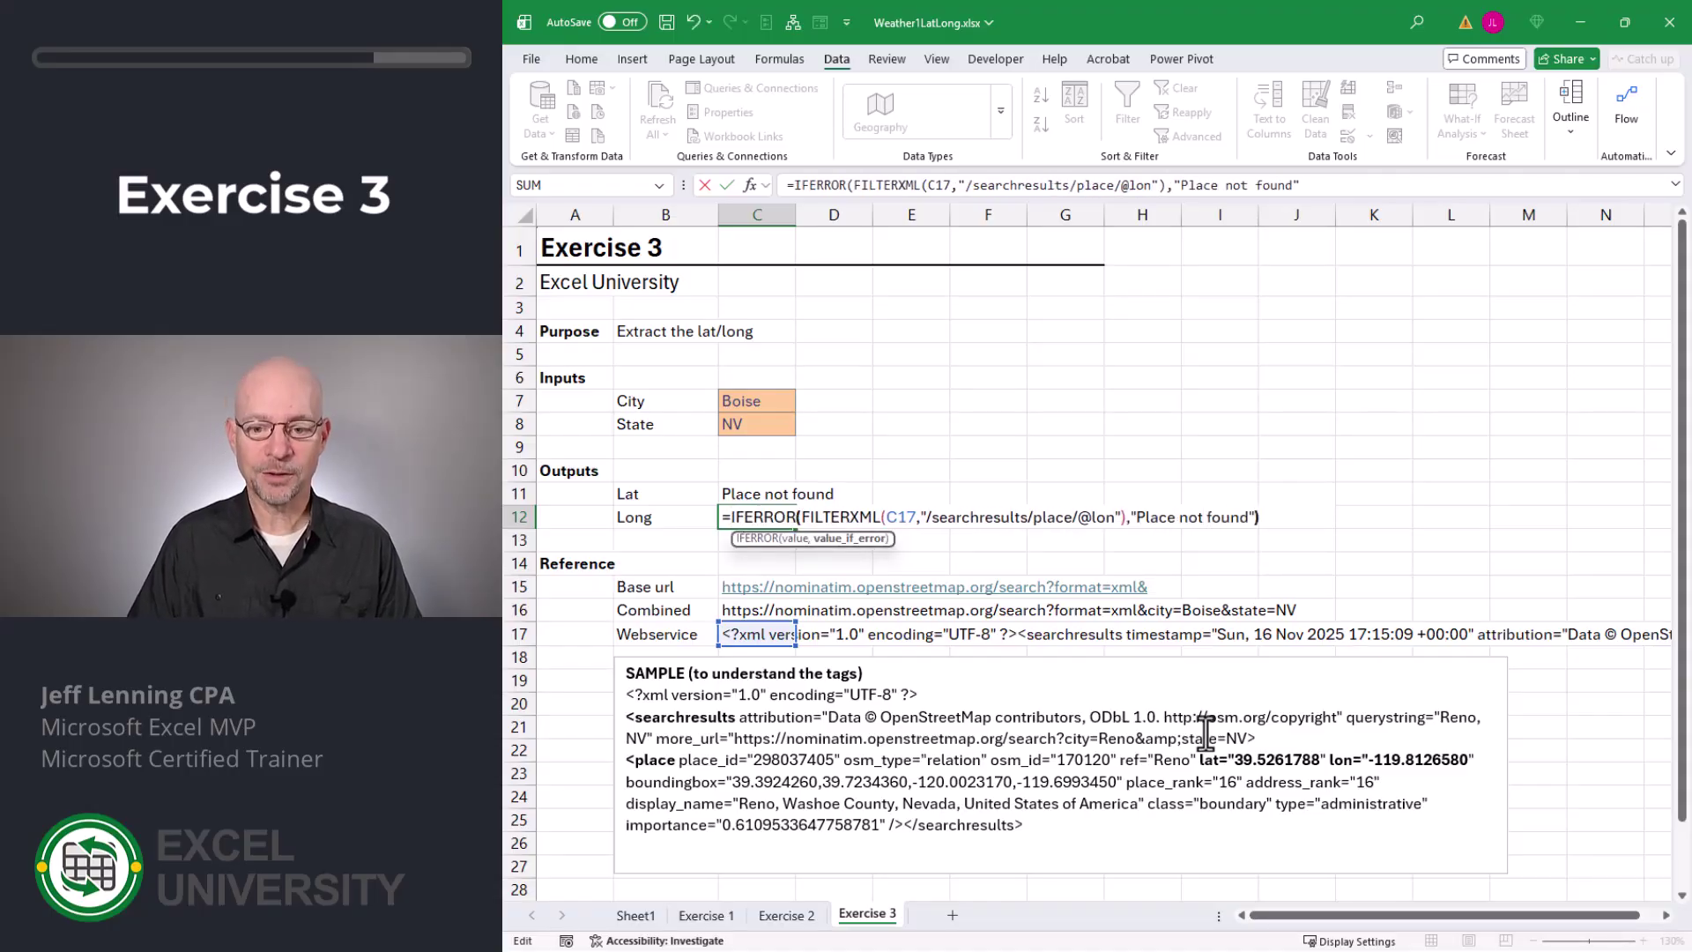
key("Return")
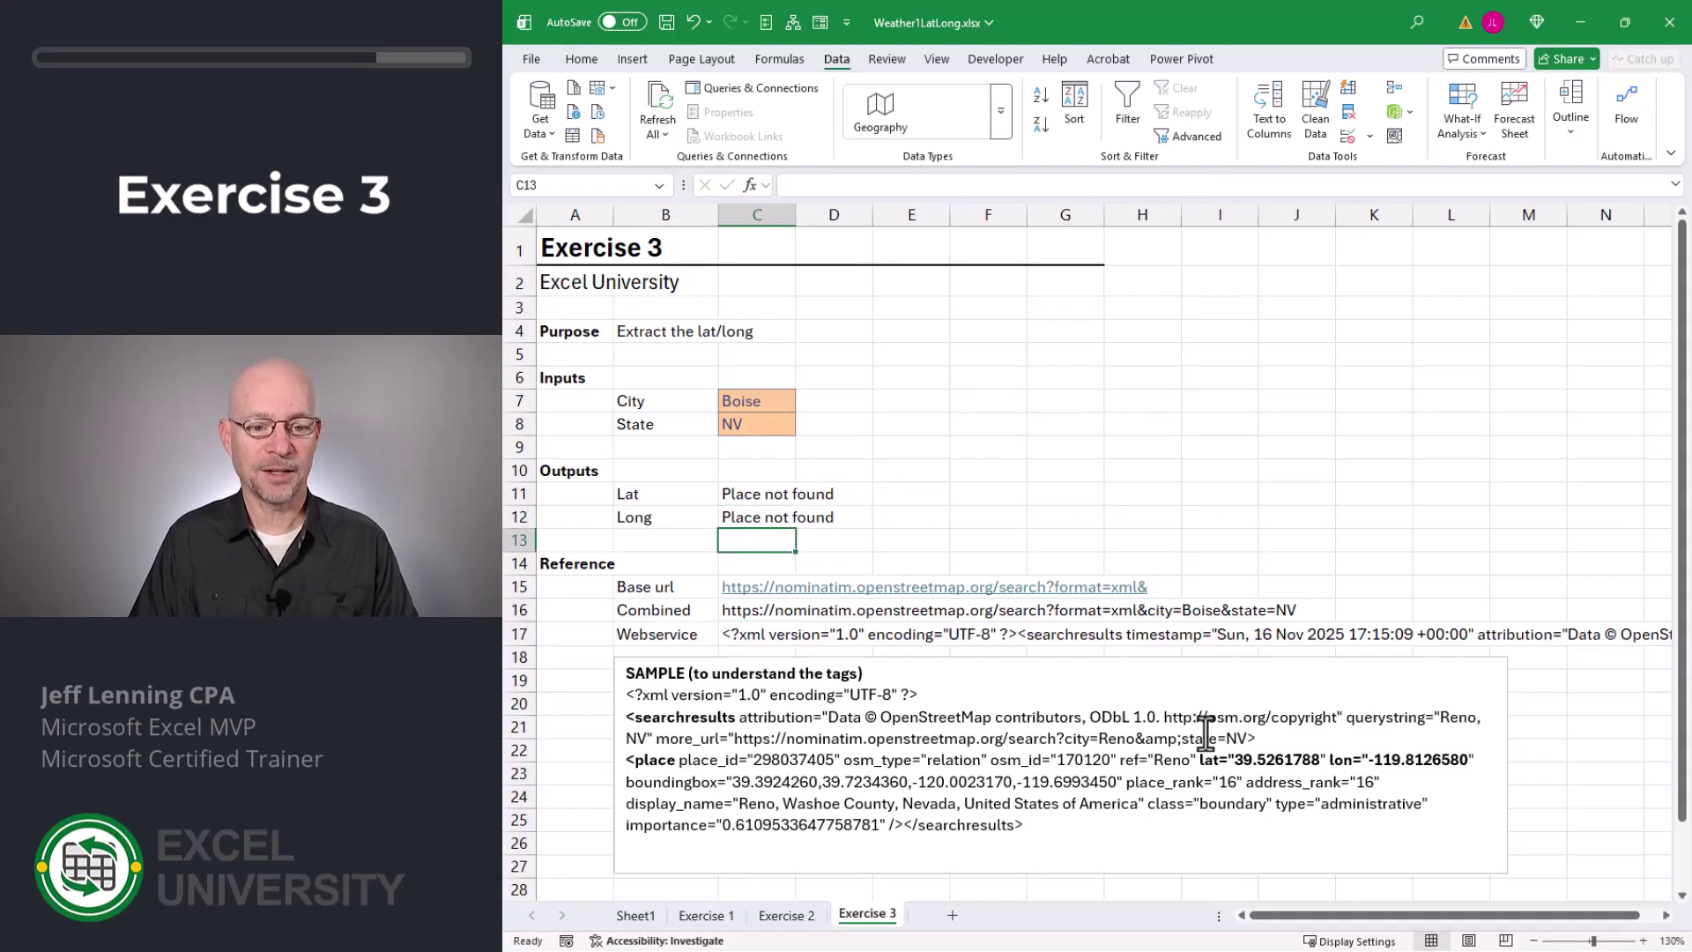
Change the State cell C8 back to ID, restoring Boise's 43.6166 and -116.201.
key("Up")
key("Up")
key("Up")
key("Up")
key("Up")
type("ID")
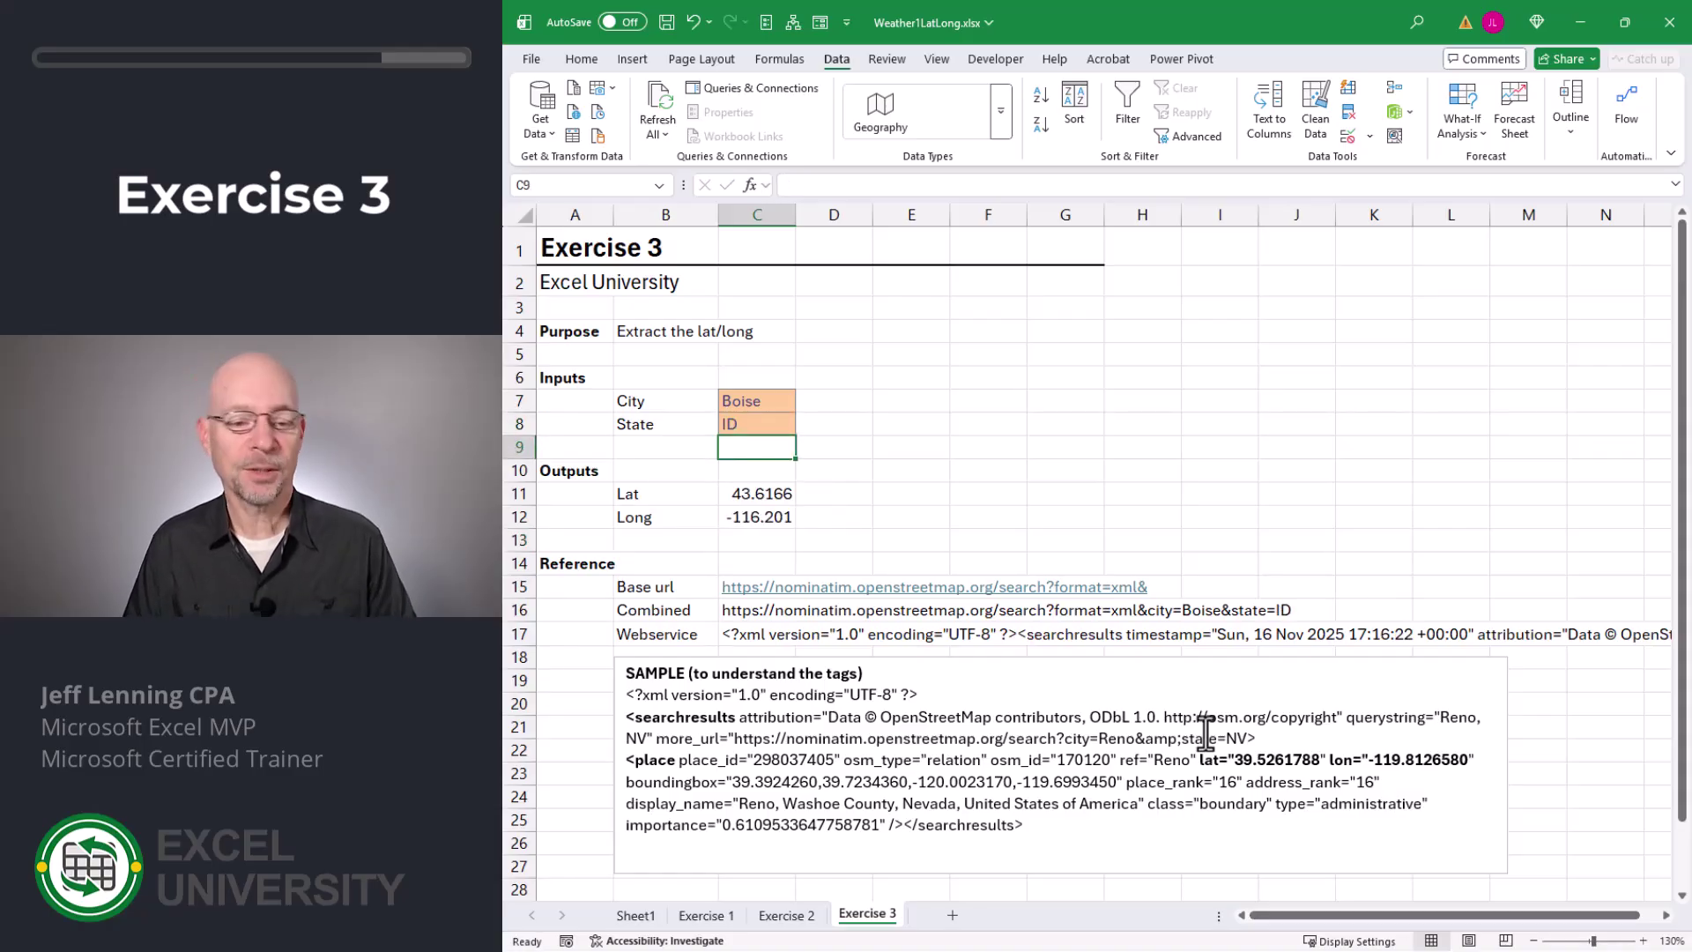